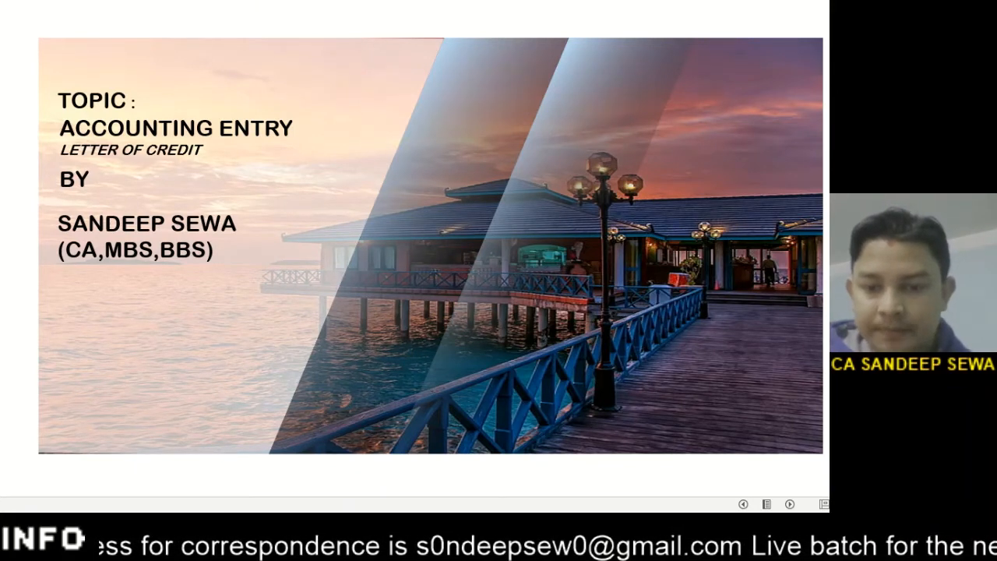
pyautogui.click(475, 313)
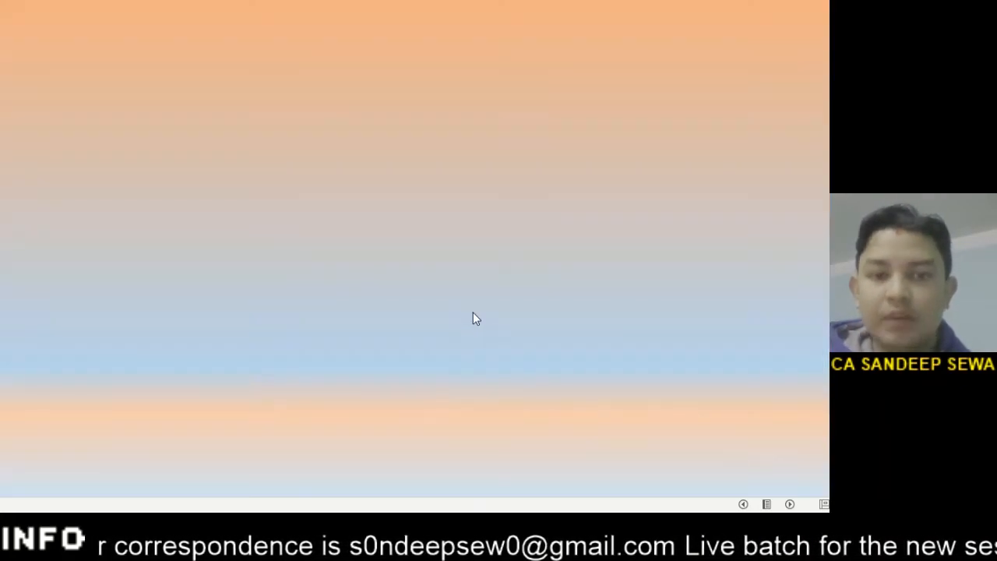
pyautogui.click(472, 312)
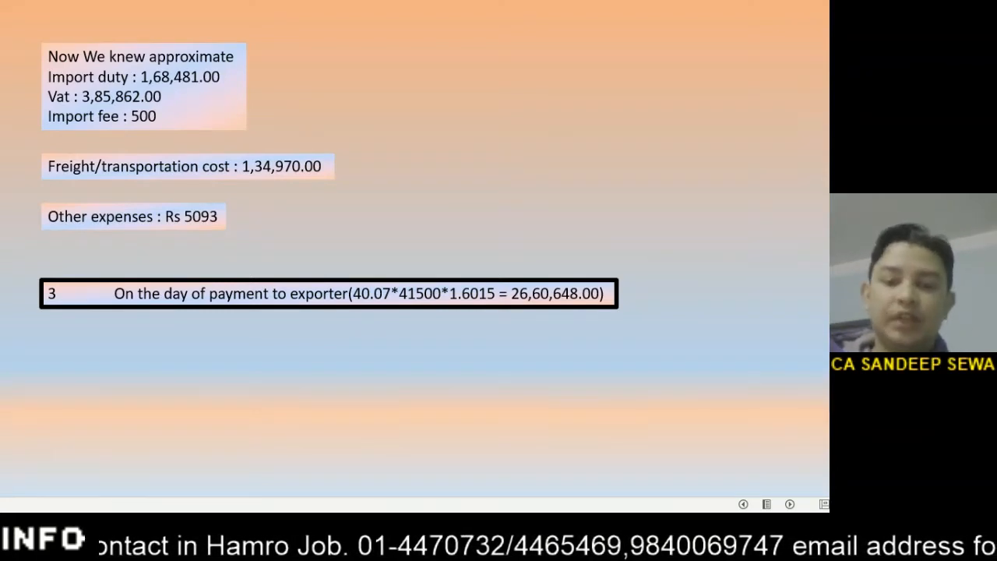
pyautogui.press('Right')
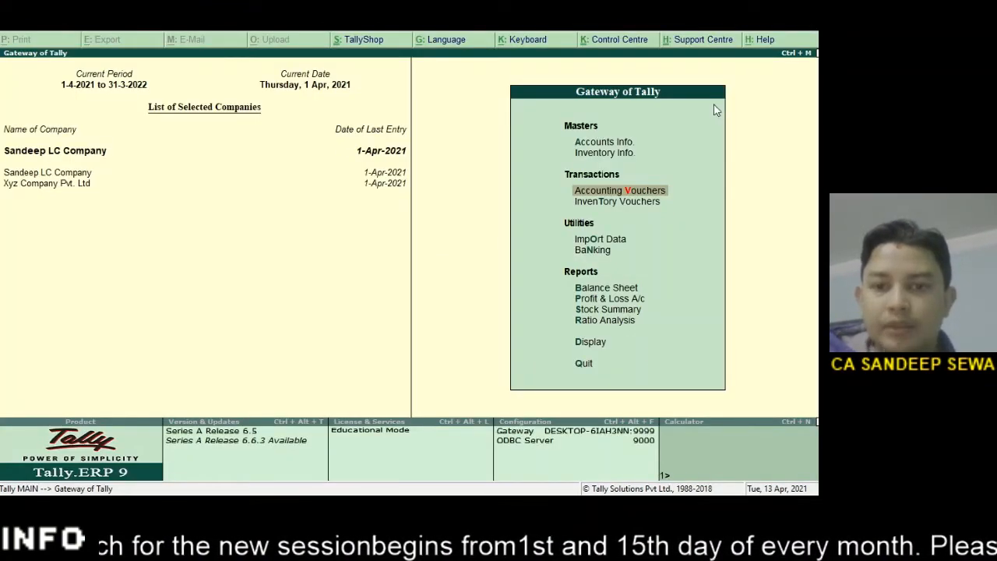
# Open payment voucher No. 1 for LC-BB8376IN90S from the Day Book, examine its Lc Margin line, and leave it without saving.
pyautogui.click(595, 344)
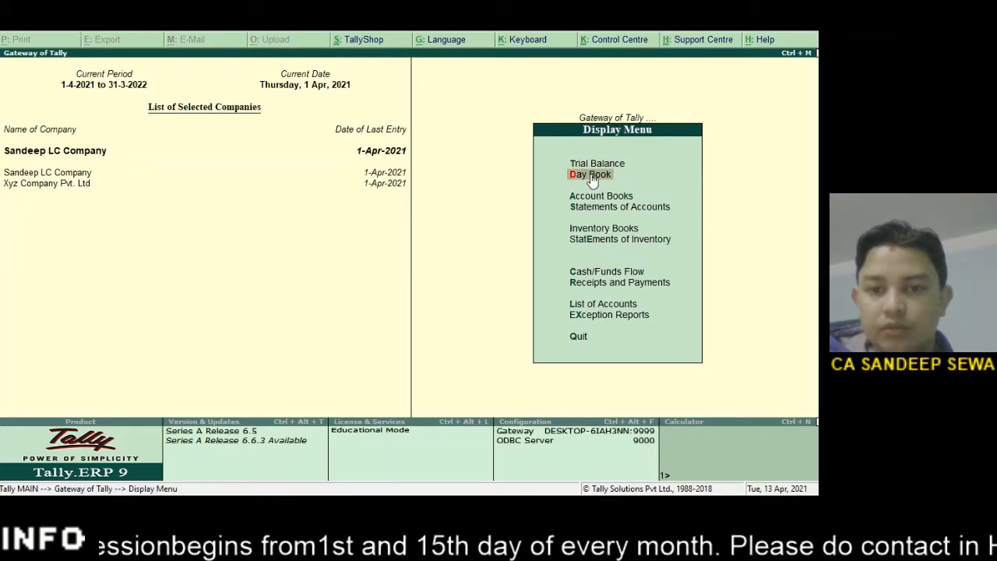
pyautogui.click(590, 176)
pyautogui.press('Down')
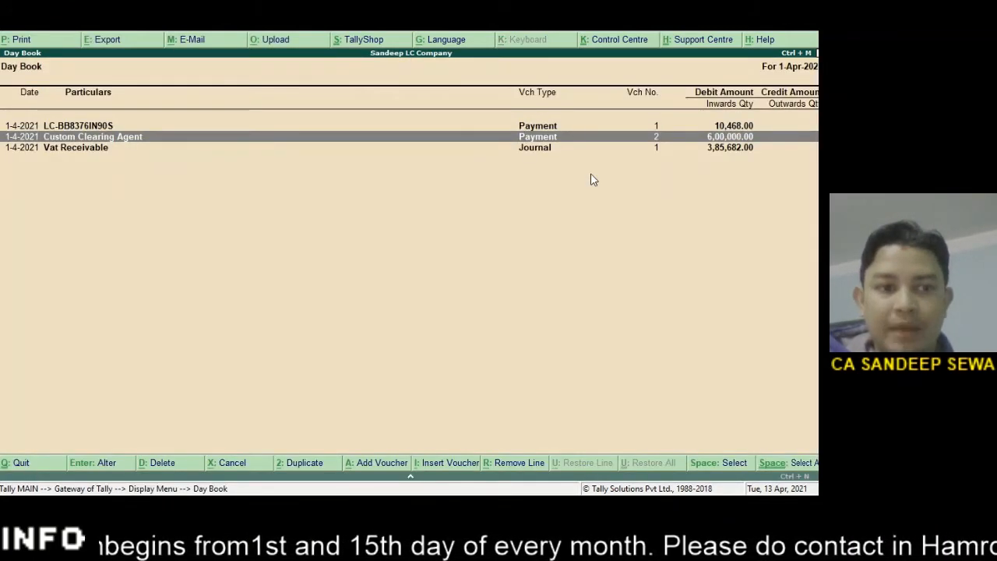
pyautogui.press('Up')
pyautogui.press('Return')
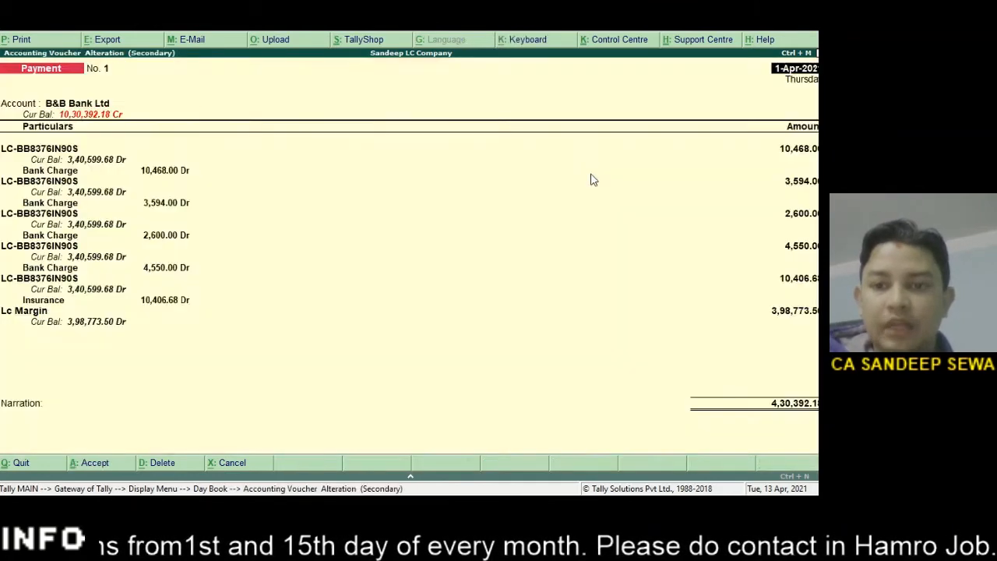
pyautogui.click(34, 335)
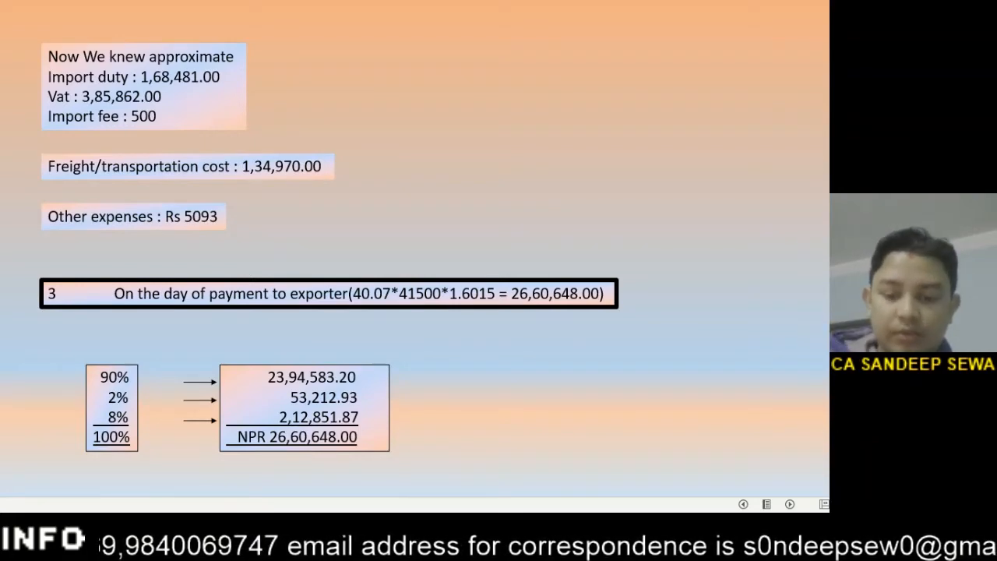
pyautogui.press('Right')
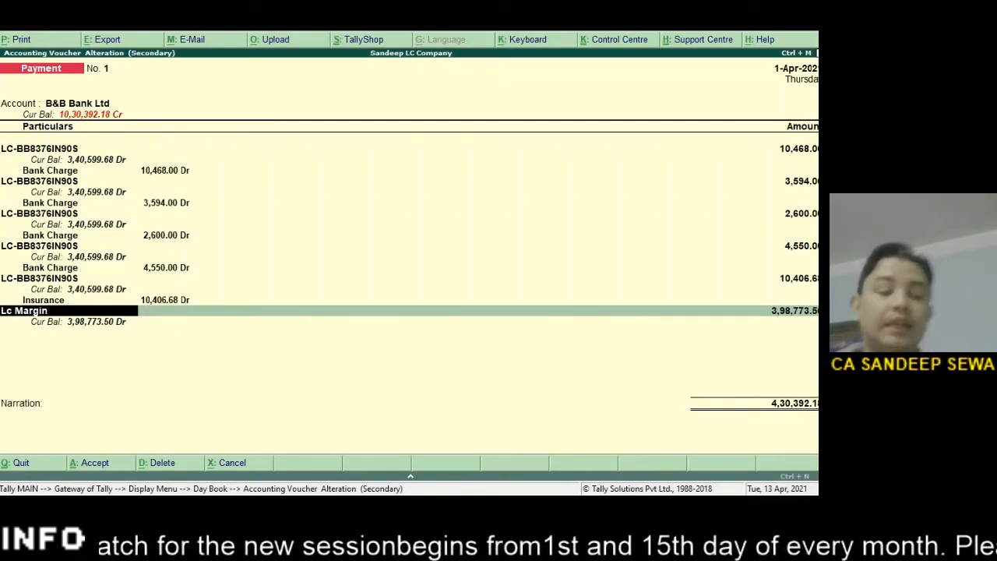
pyautogui.press('space')
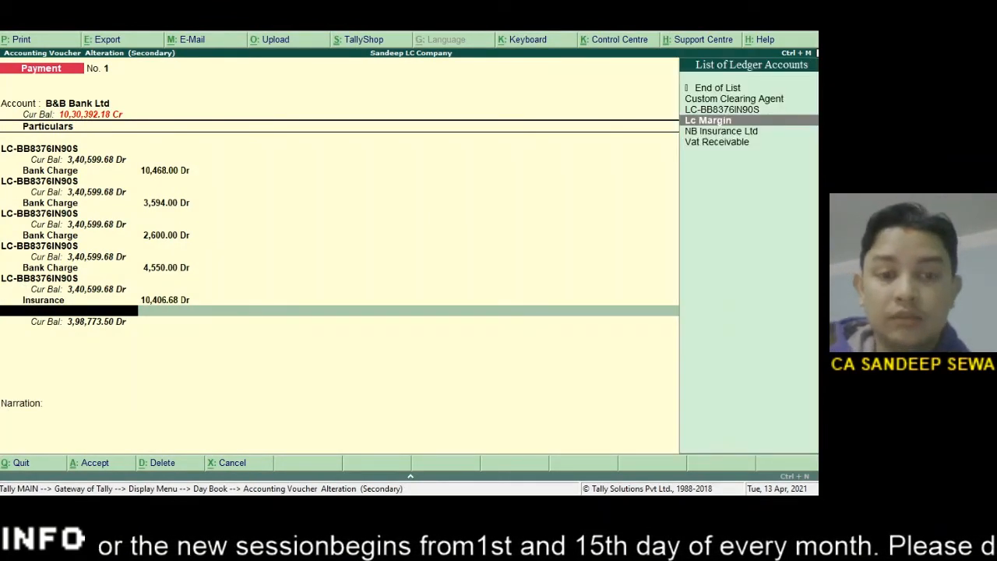
pyautogui.press('Escape')
pyautogui.press('y')
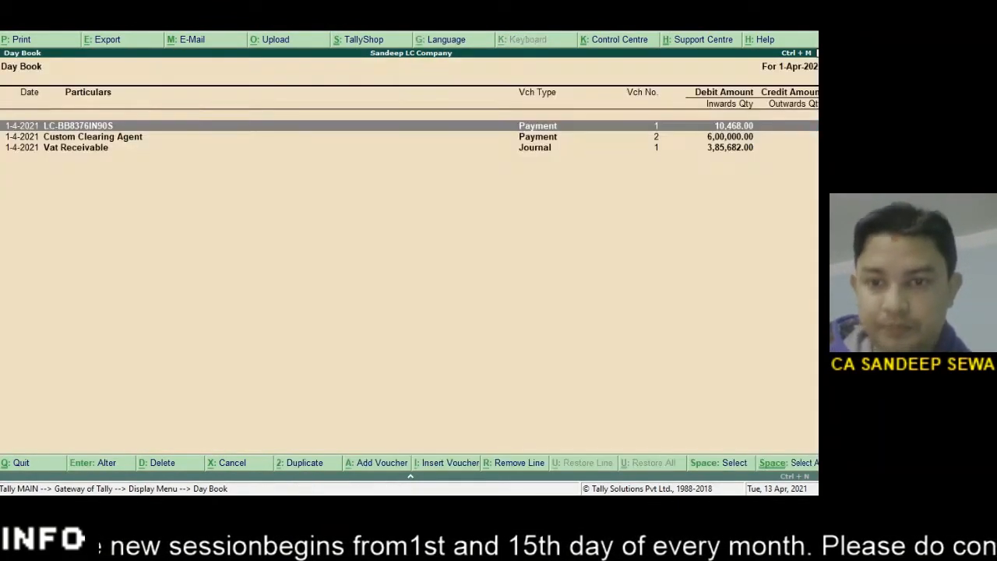
pyautogui.press('Escape')
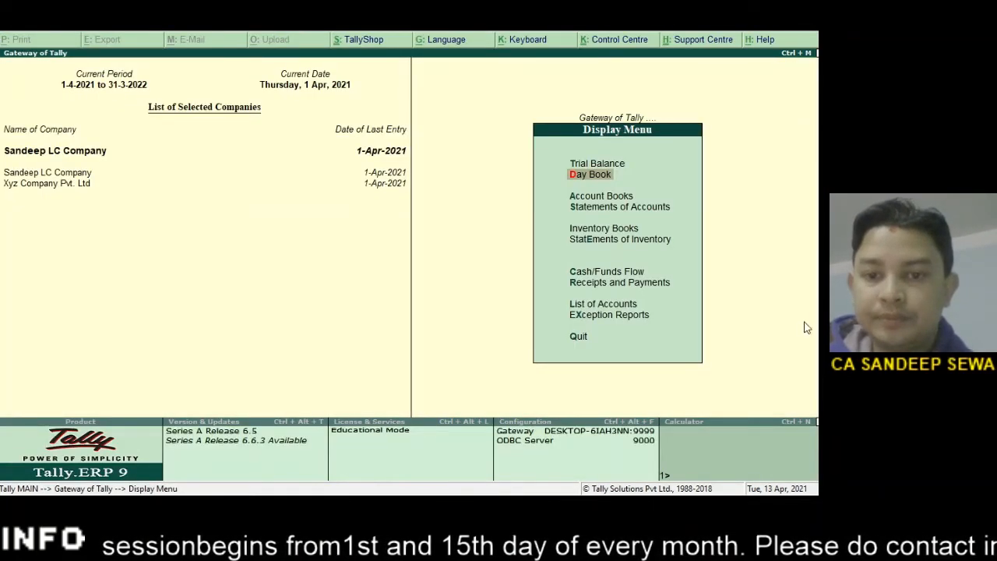
pyautogui.click(593, 198)
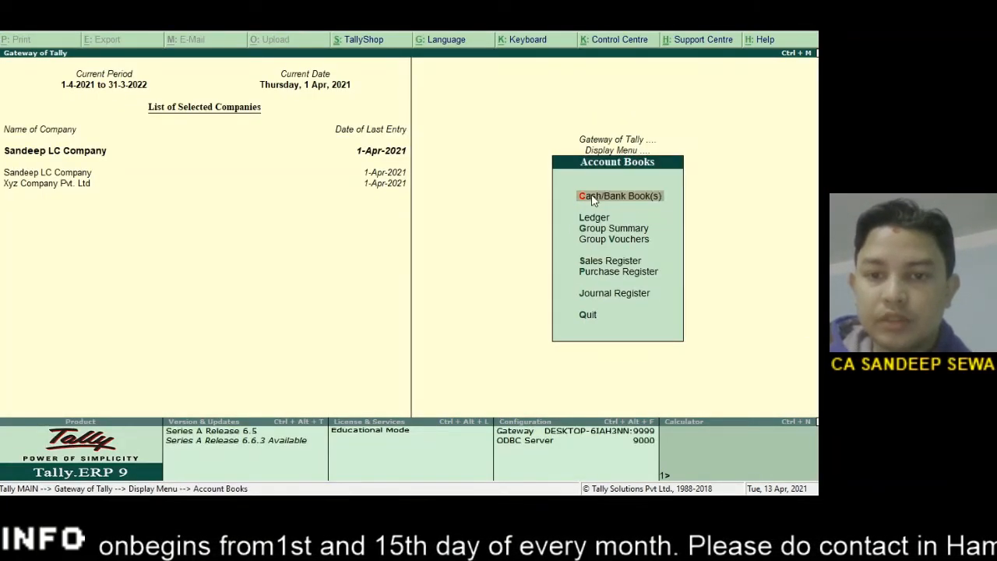
pyautogui.press('Escape')
pyautogui.press('Escape')
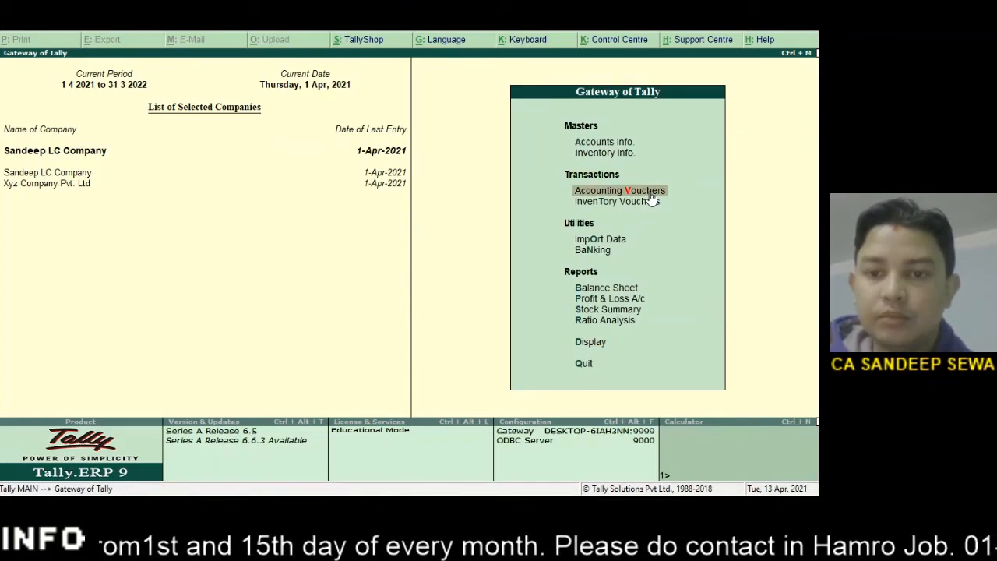
# Start a new Journal voucher and debit the LC-BB8376IN90S ledger with 2660648.
pyautogui.click(650, 191)
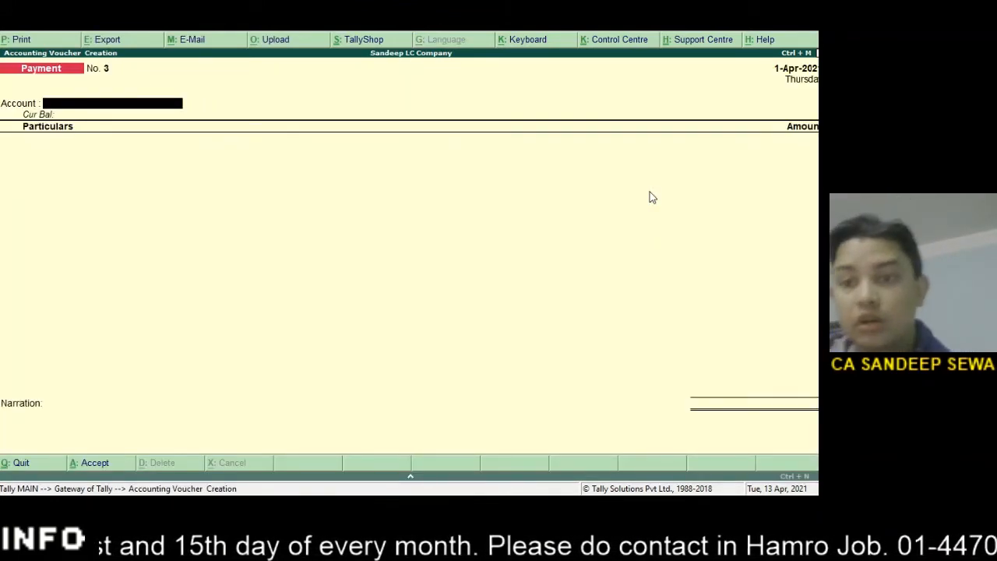
pyautogui.press('F7')
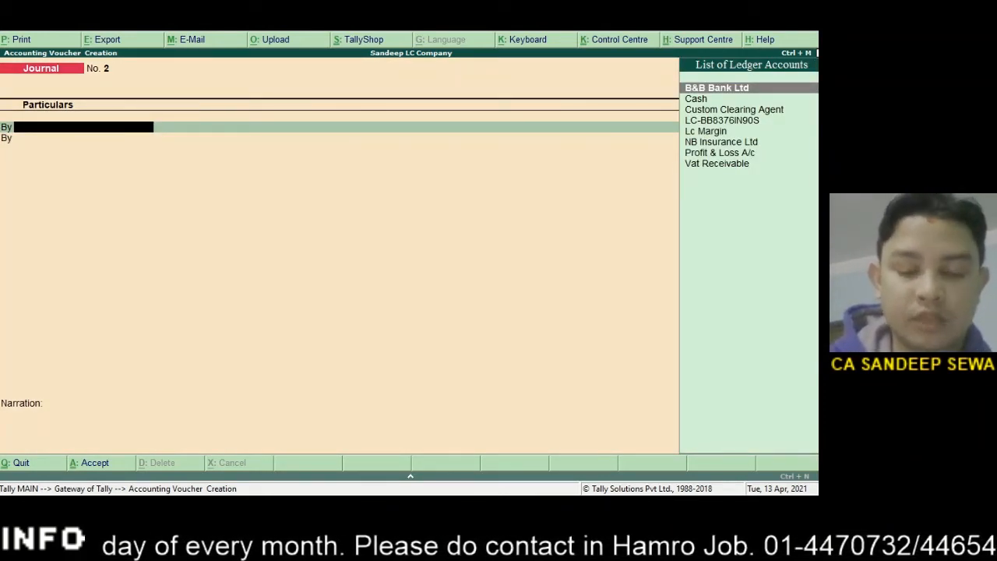
pyautogui.write('Lc')
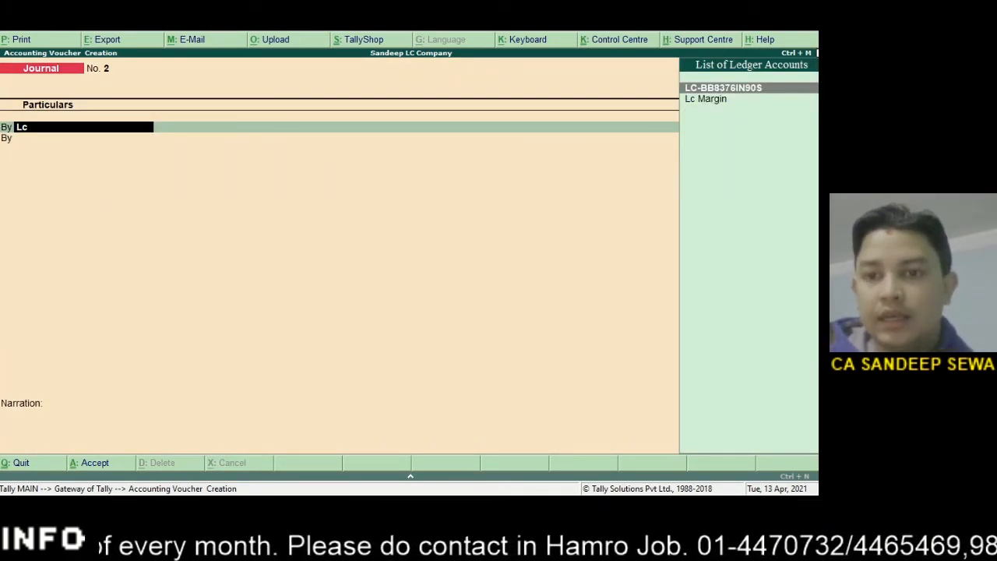
pyautogui.press('Return')
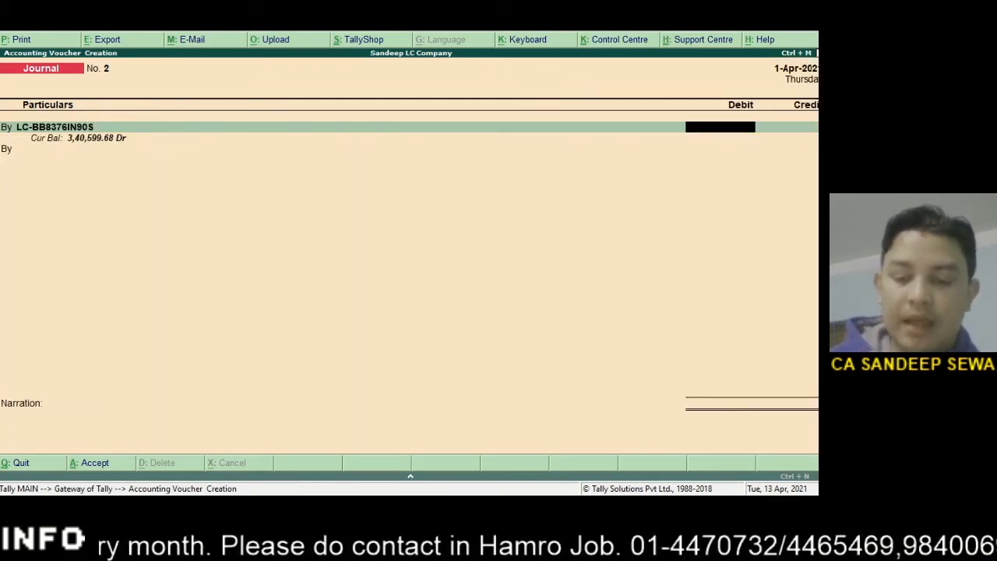
pyautogui.write('2660')
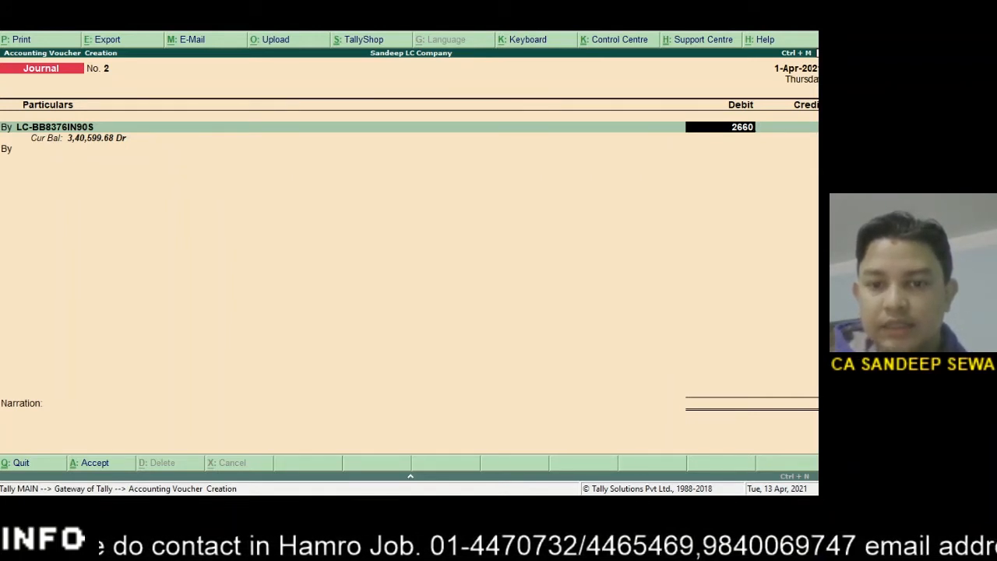
pyautogui.write('648')
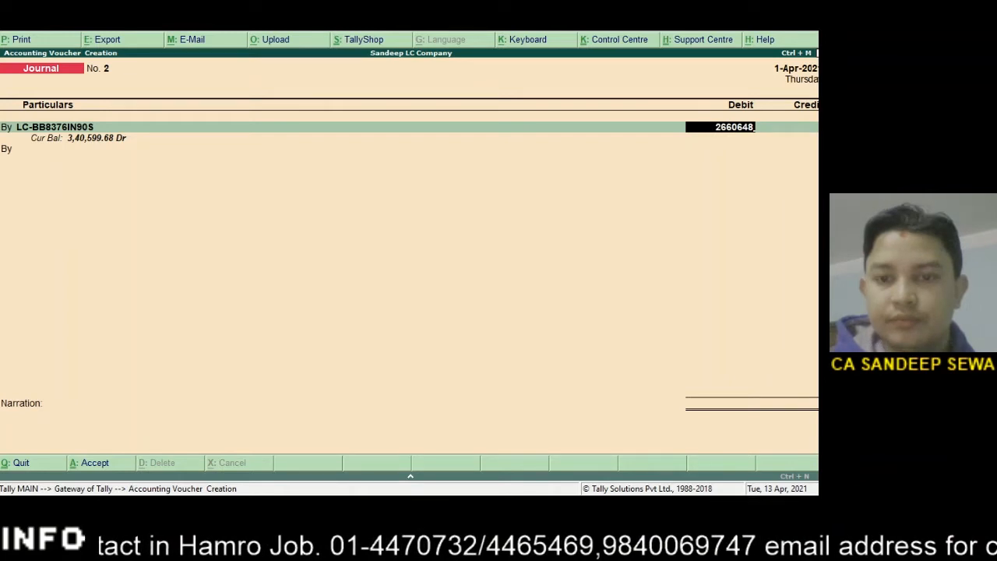
pyautogui.press('Return')
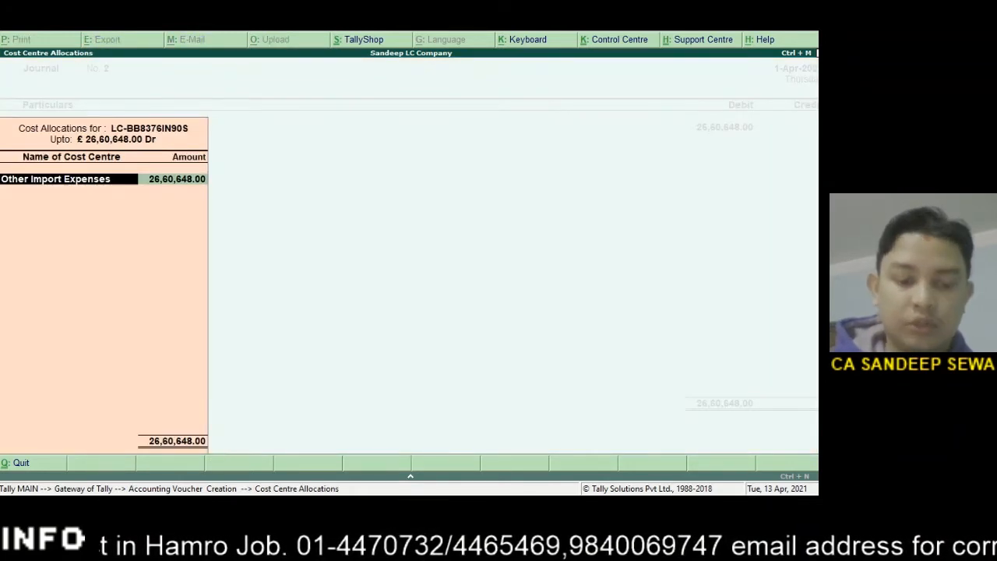
# Allocate the full debit amount to the Product Cost cost centre.
pyautogui.write('Pr')
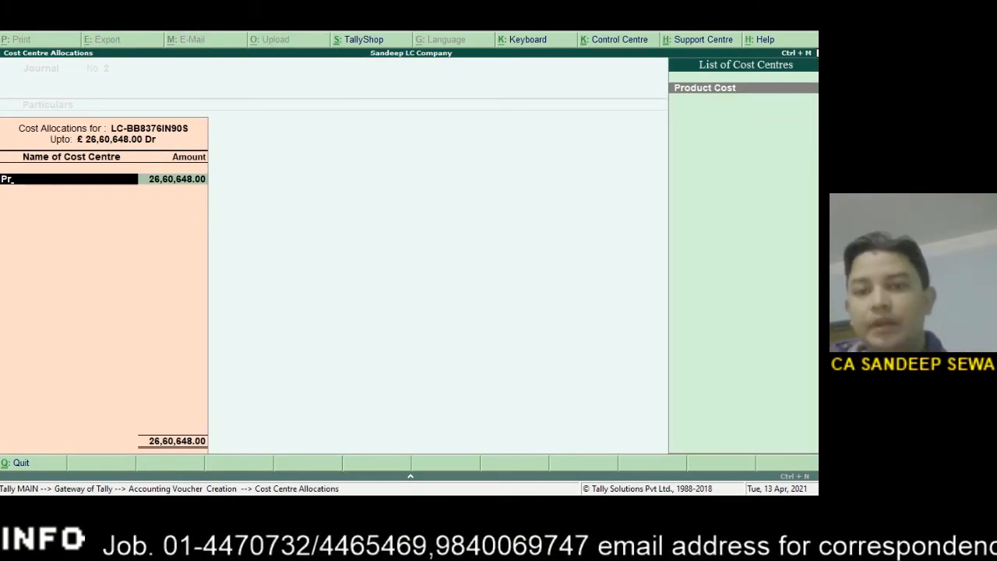
pyautogui.press('Return')
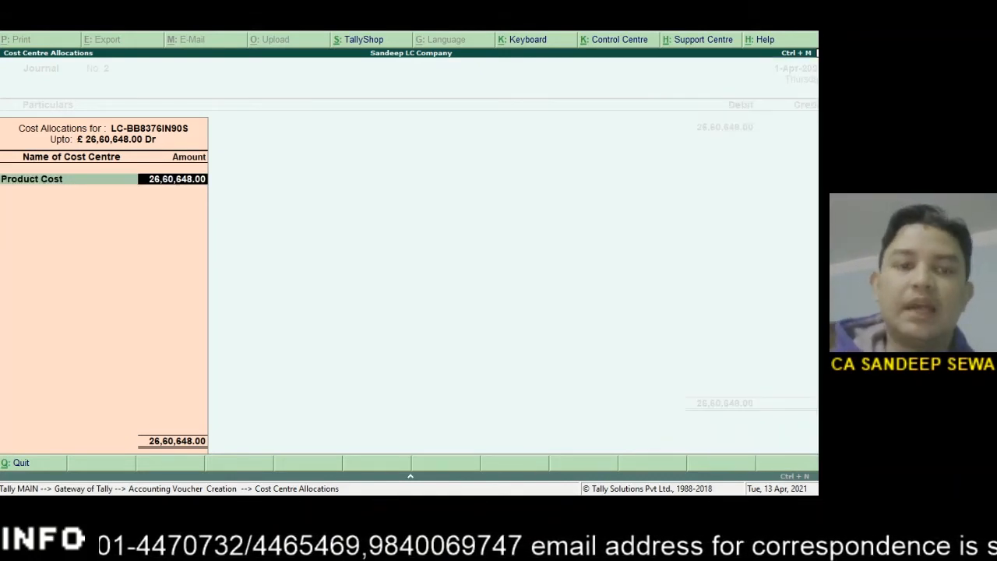
pyautogui.press('Return')
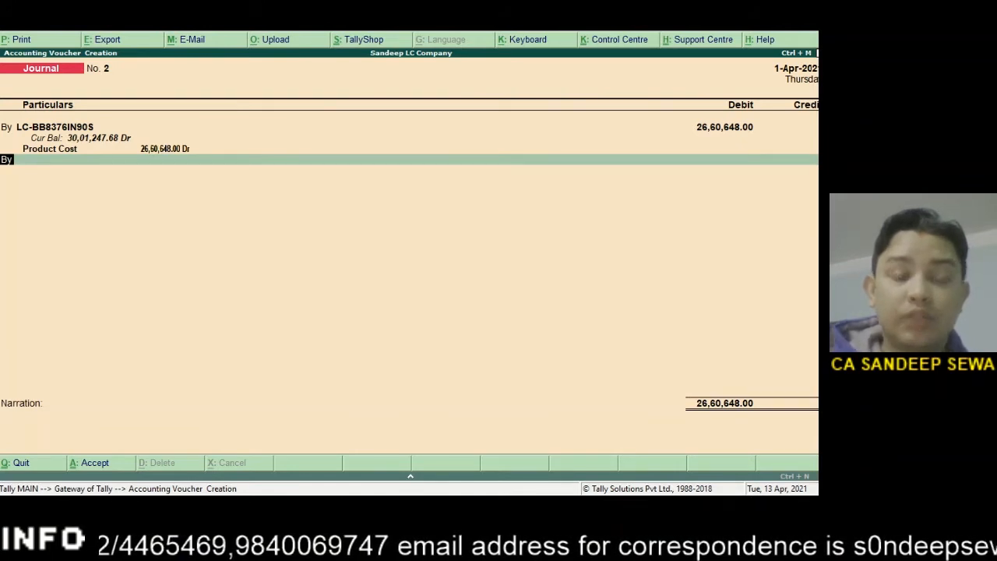
# Make the second journal line a credit (To) entry.
pyautogui.write('t')
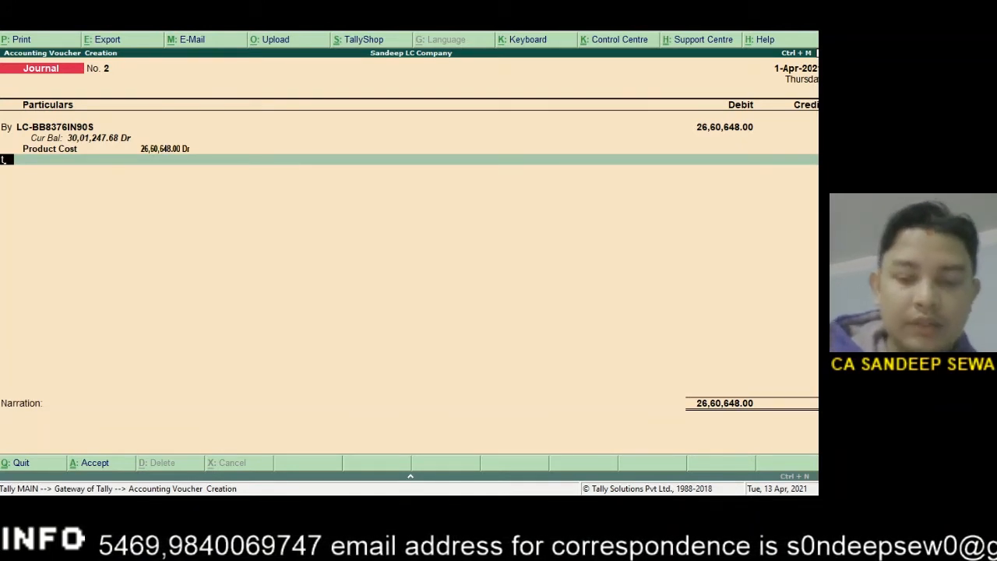
pyautogui.write('o')
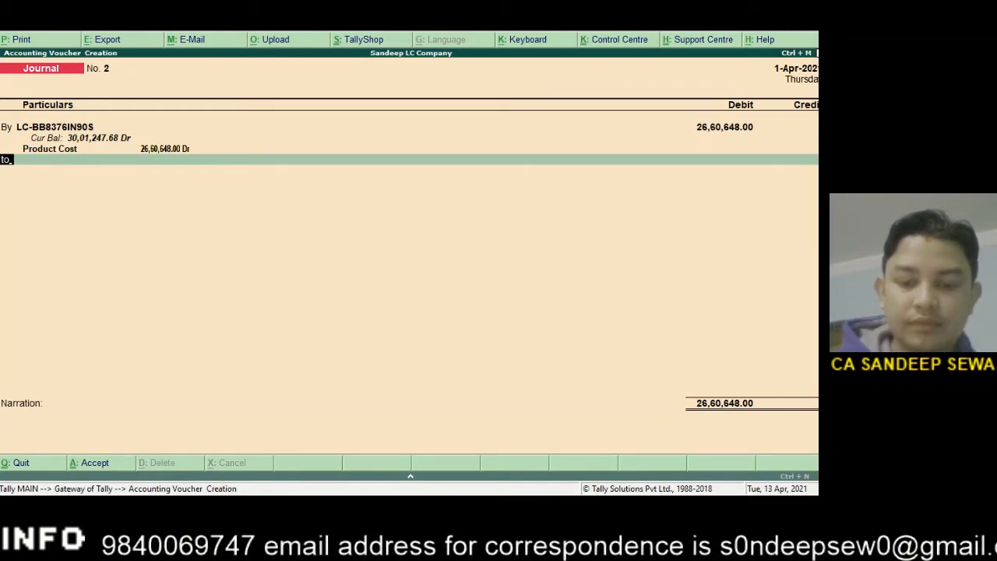
pyautogui.press('Return')
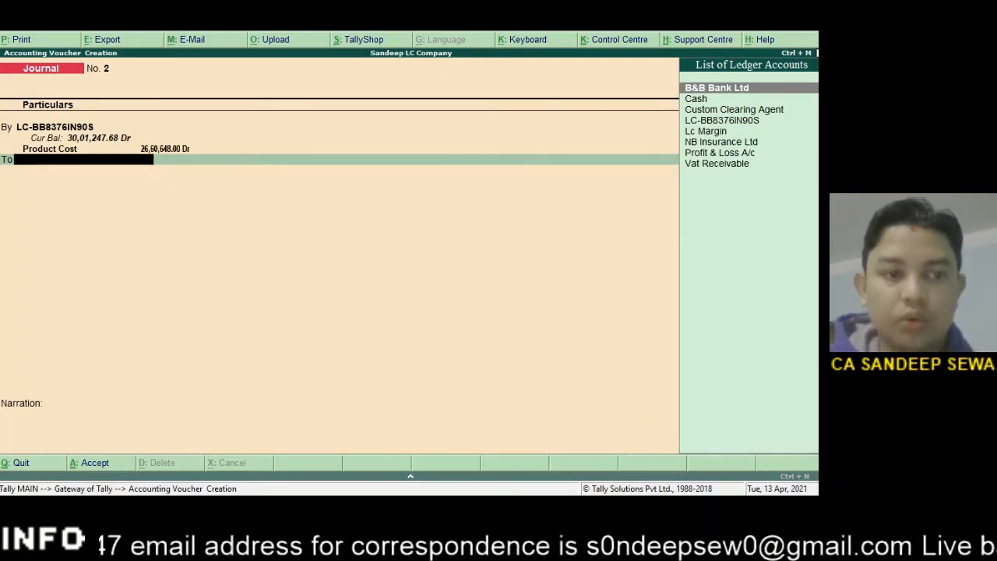
# Begin creating a new ledger from the credit line and name it ABC Company Ltd India.
pyautogui.hotkey('alt', 'c')
pyautogui.write('A')
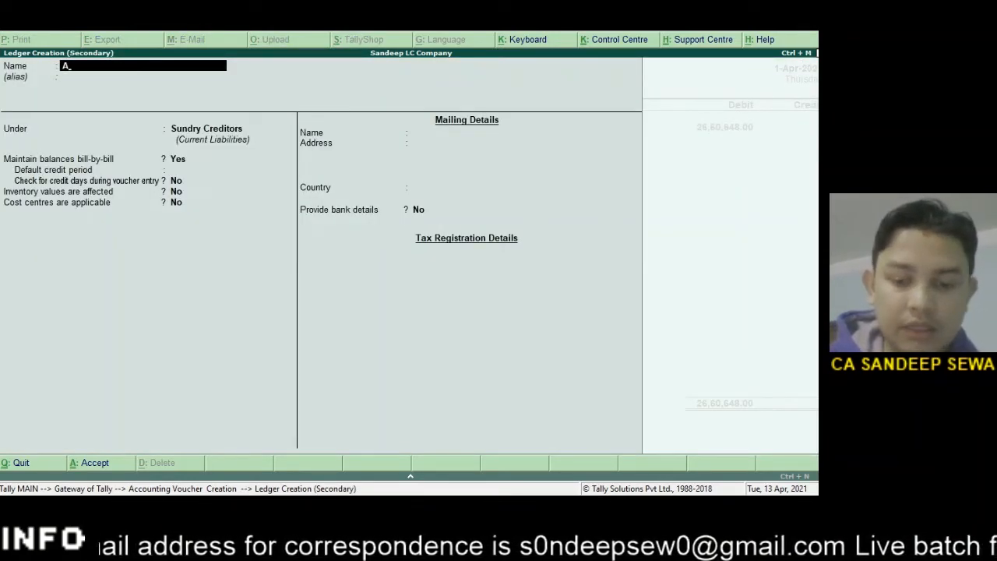
pyautogui.write('BC')
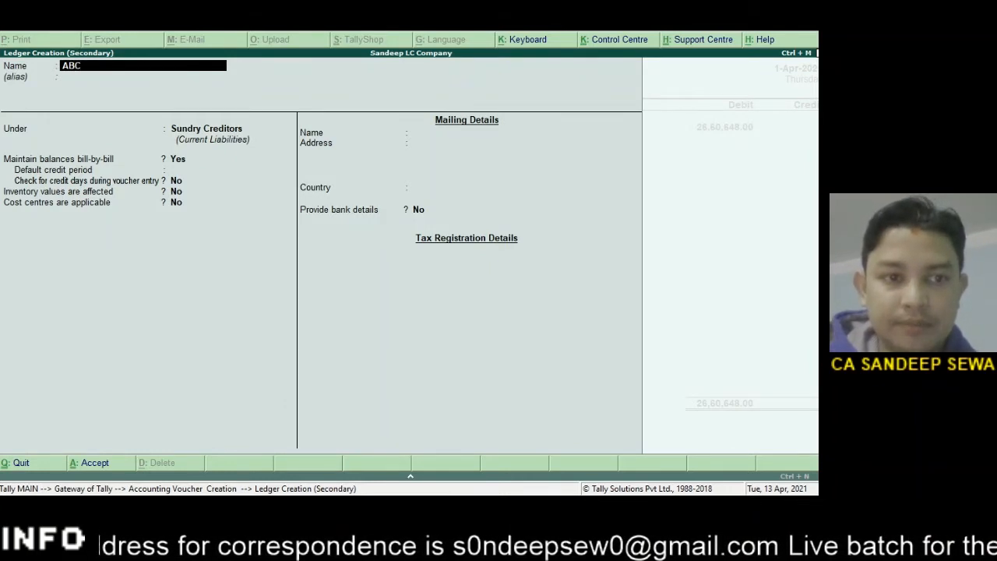
pyautogui.write(' company Lit')
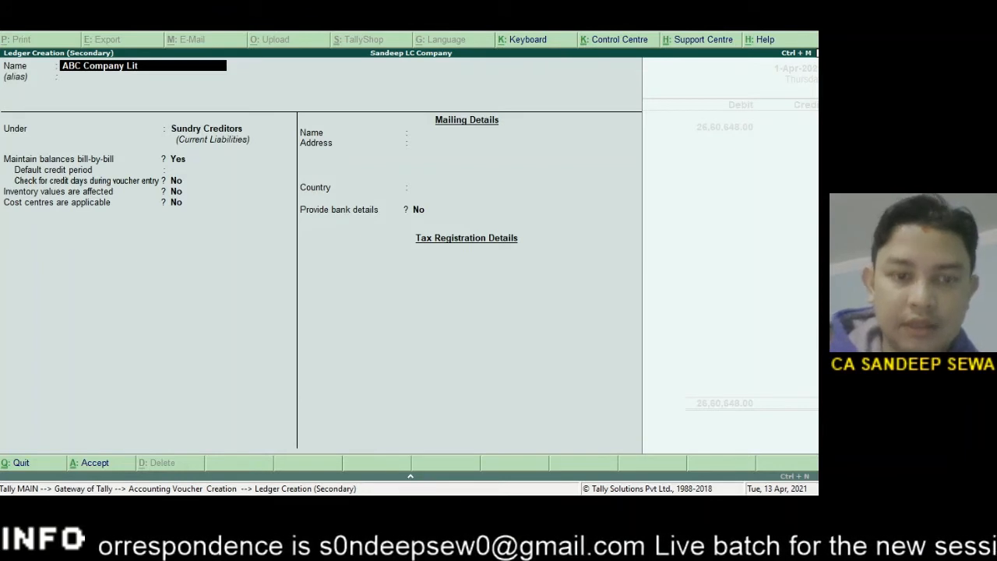
pyautogui.write('d')
pyautogui.press('BackSpace')
pyautogui.press('BackSpace')
pyautogui.write('i')
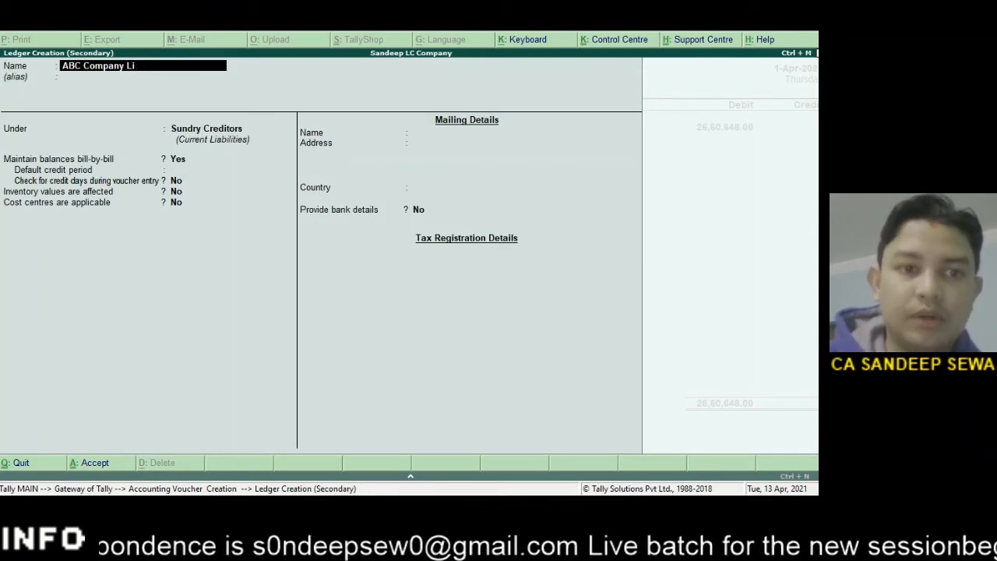
pyautogui.press('BackSpace')
pyautogui.write('td')
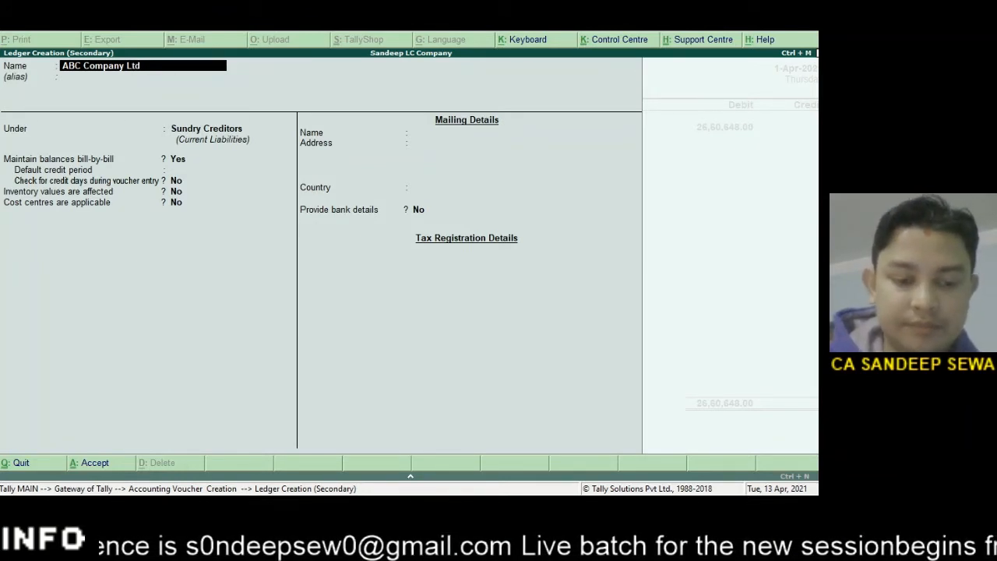
pyautogui.write(' India')
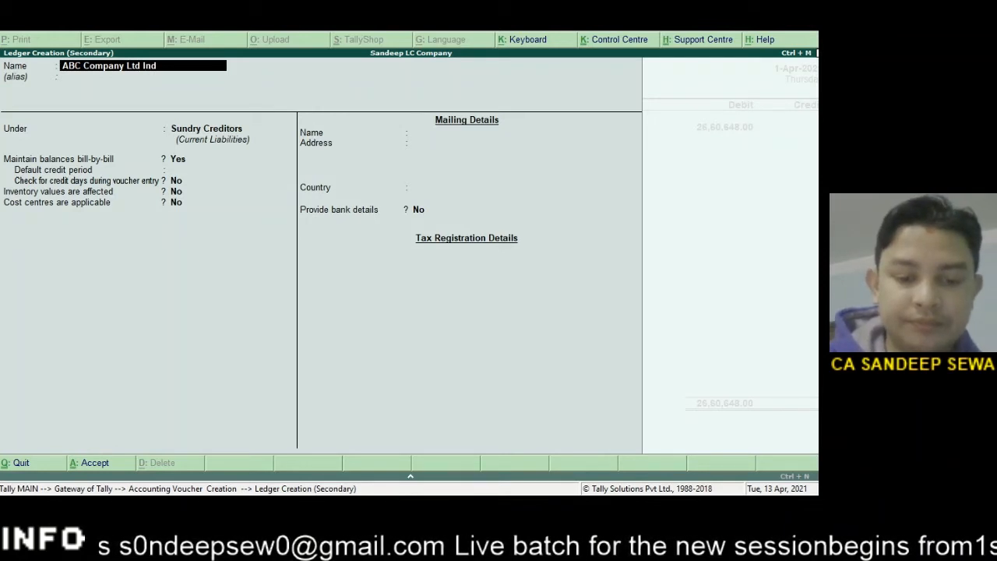
# Keep the new ledger under Sundry Creditors with its default settings and mailing details, and save it as the credited account.
pyautogui.press('Return')
pyautogui.press('Return')
pyautogui.press('Return')
pyautogui.press('Return')
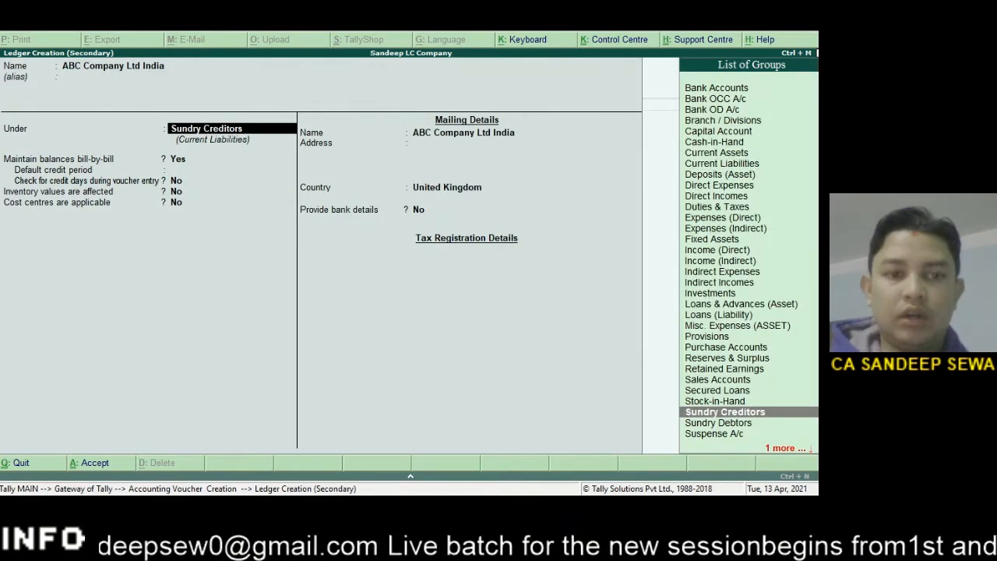
pyautogui.press('Return')
pyautogui.press('Return')
pyautogui.press('Return')
pyautogui.press('Return')
pyautogui.press('Return')
pyautogui.press('Return')
pyautogui.press('Return')
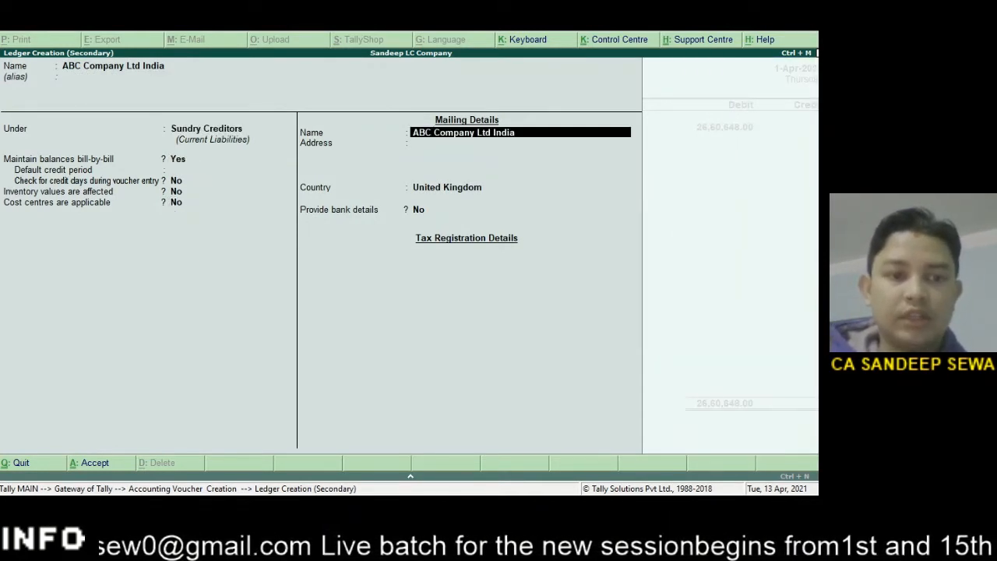
pyautogui.press('Return')
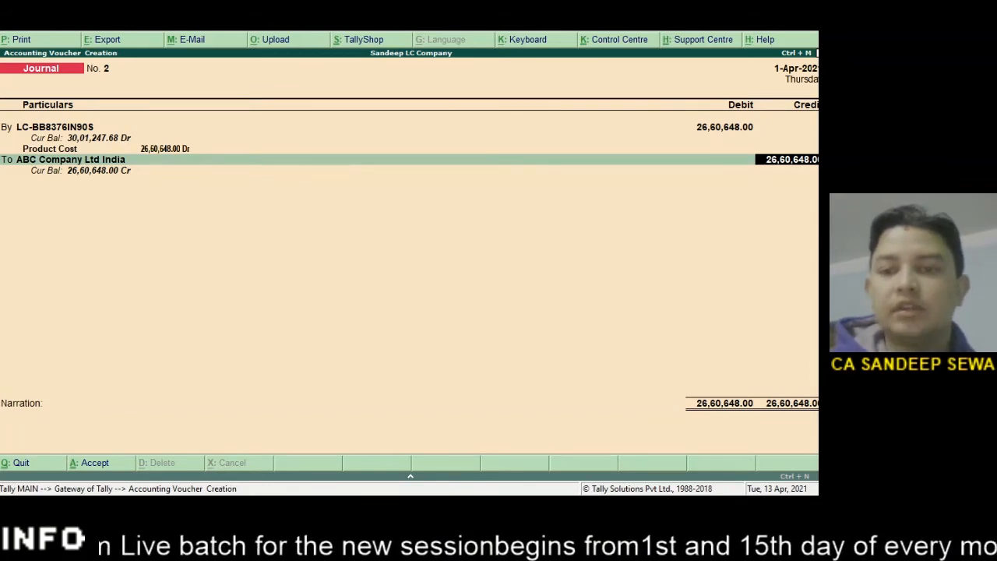
# Credit ABC Company Ltd India with 26,60,648.00 as an On Account amount and save the journal voucher without a narration.
pyautogui.press('Return')
pyautogui.press('Return')
pyautogui.press('Return')
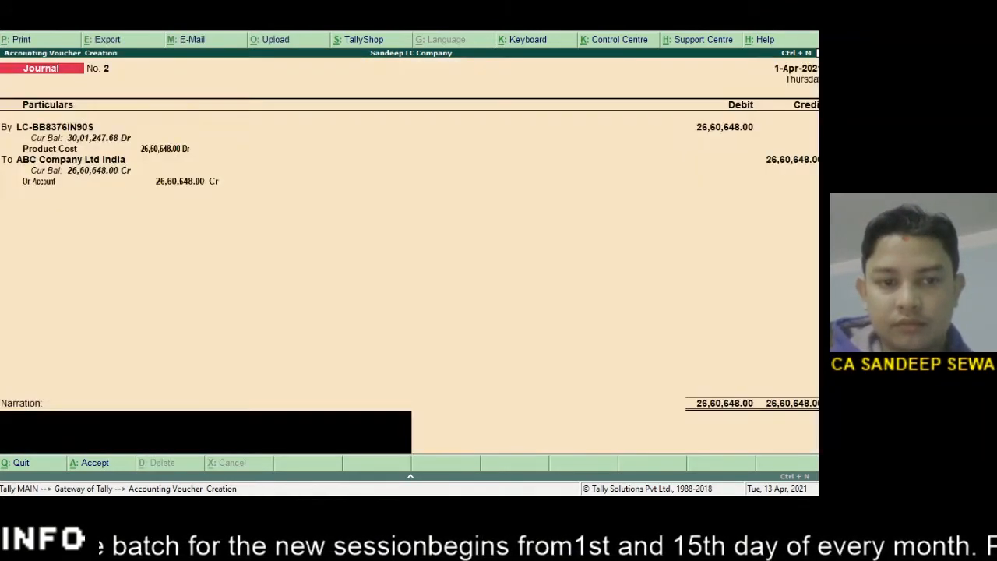
pyautogui.press('Return')
pyautogui.press('Return')
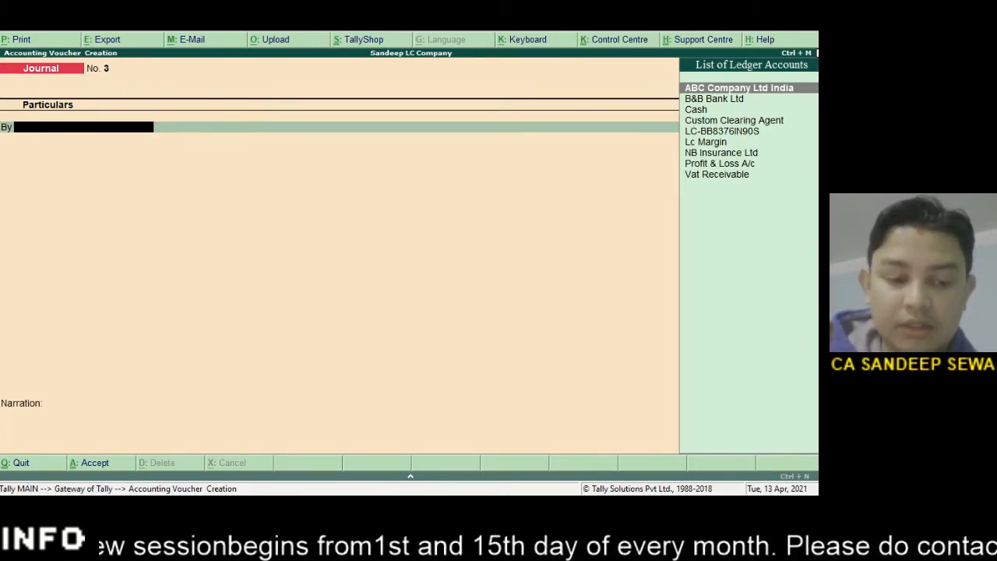
# In the new journal voucher, debit ABC Company Ltd India with 2660648 and allocate the full amount On Account.
pyautogui.write('Abc')
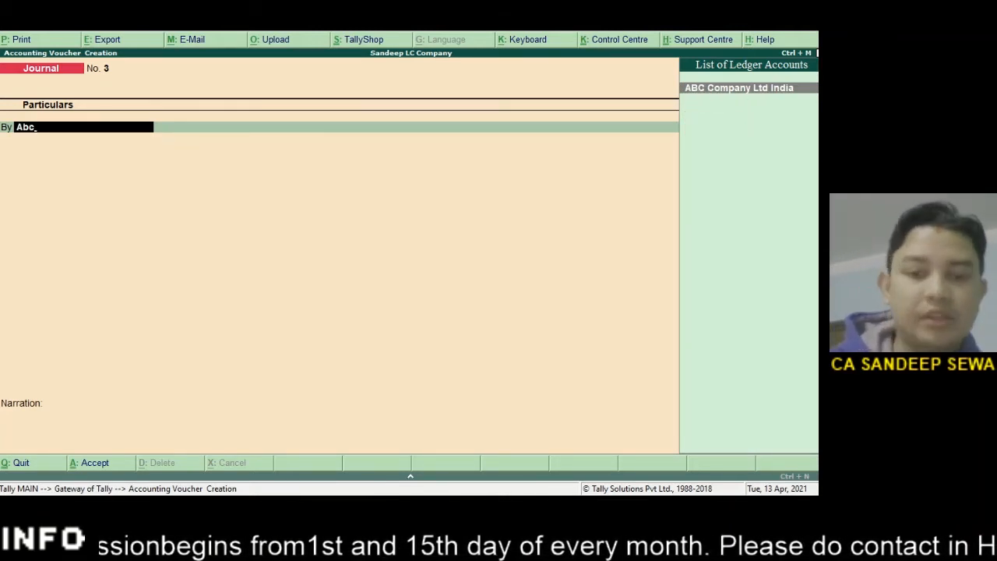
pyautogui.press('Return')
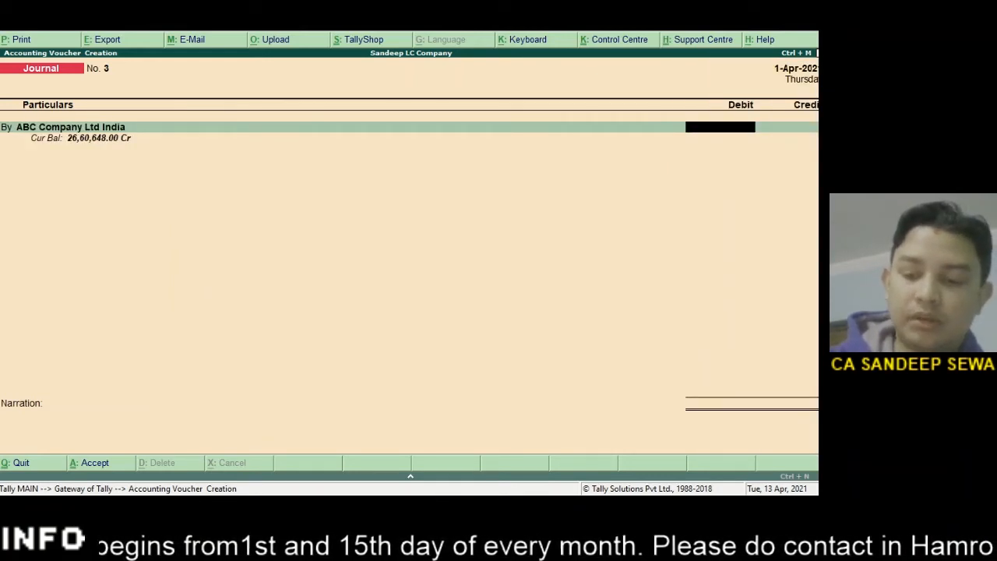
pyautogui.write('2660')
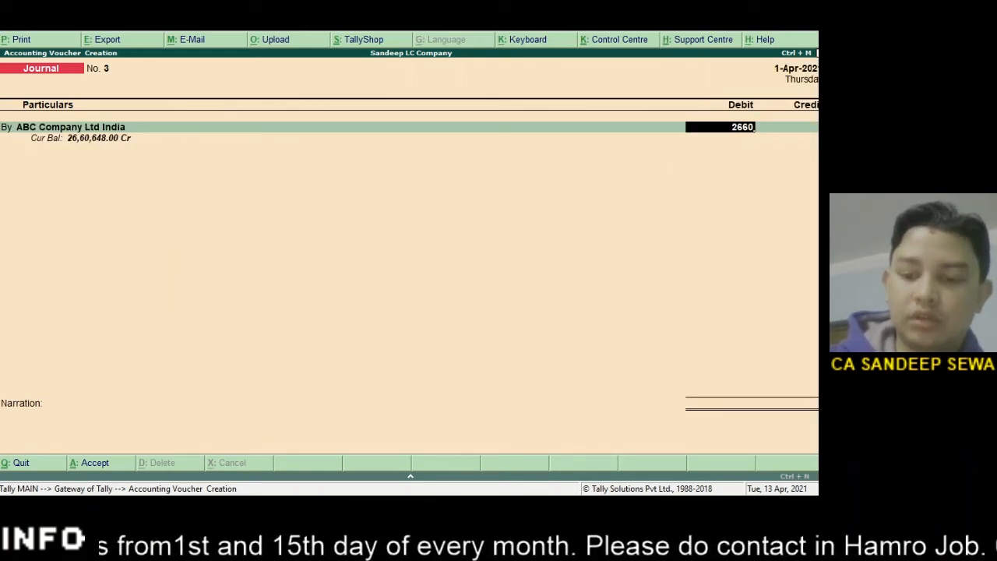
pyautogui.write('648')
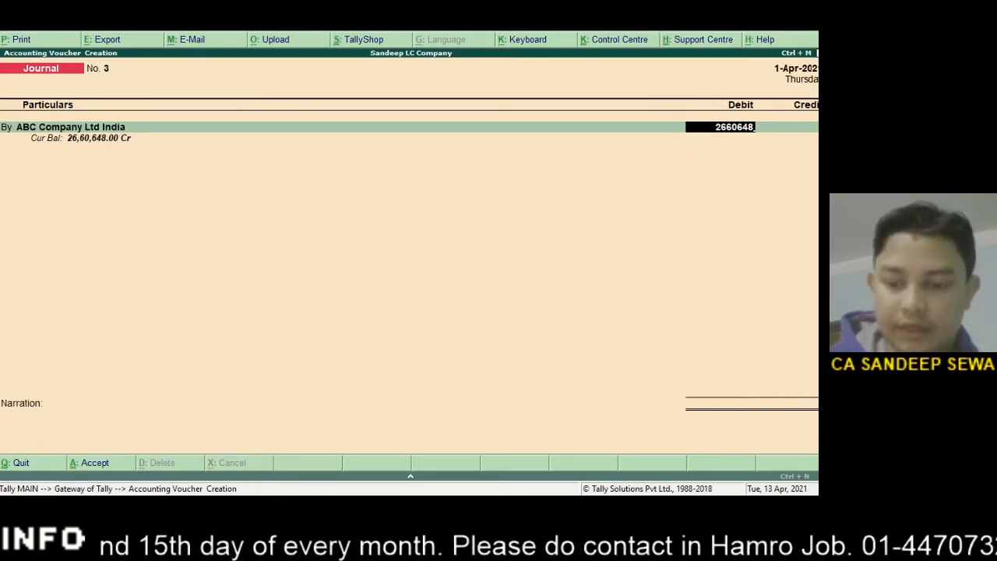
pyautogui.press('Return')
pyautogui.press('Return')
pyautogui.press('Return')
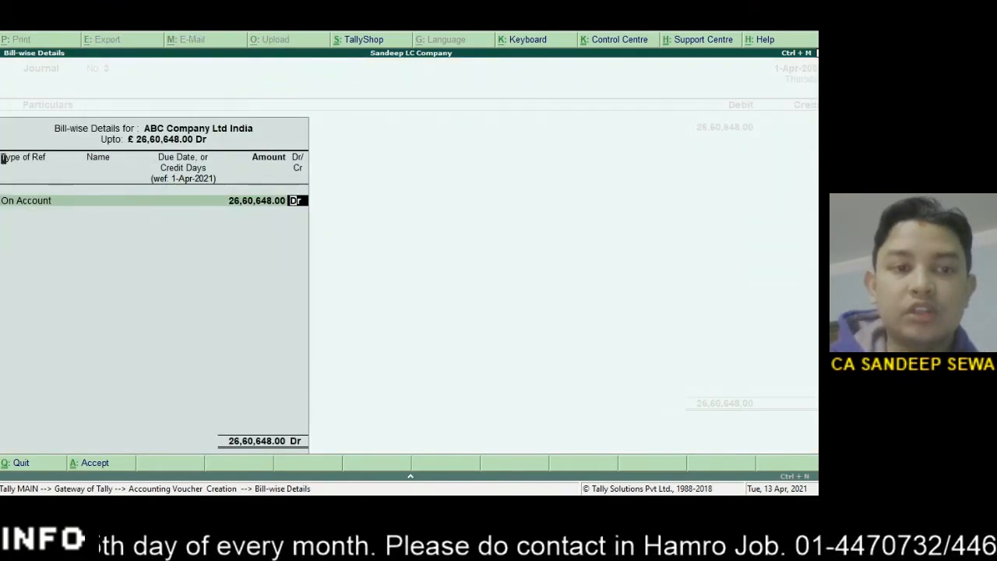
pyautogui.press('Return')
pyautogui.press('Return')
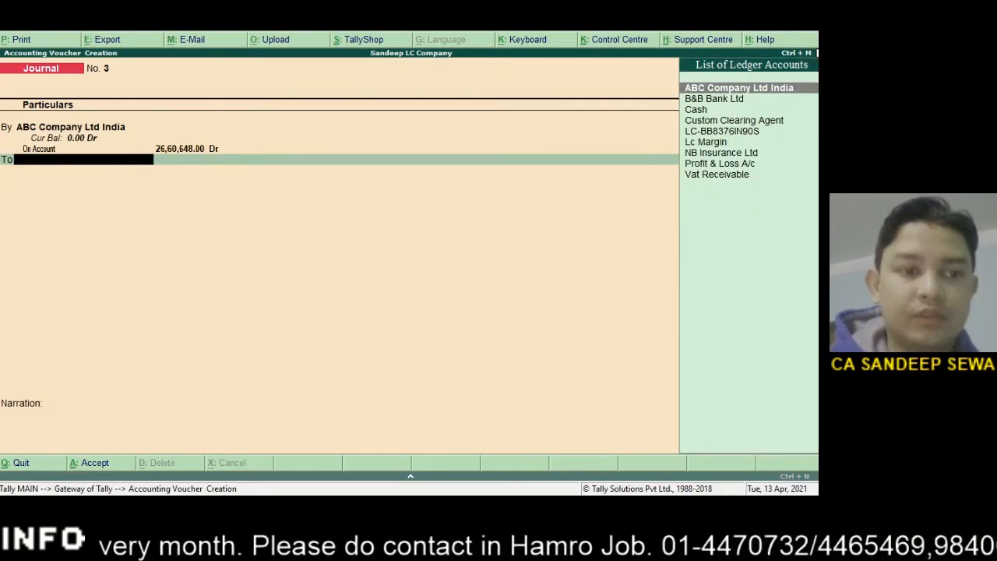
# Begin creating a new ledger from the credit line, name it TR Loan IN90s and leave the alias empty.
pyautogui.hotkey('alt', 'c')
pyautogui.write('T')
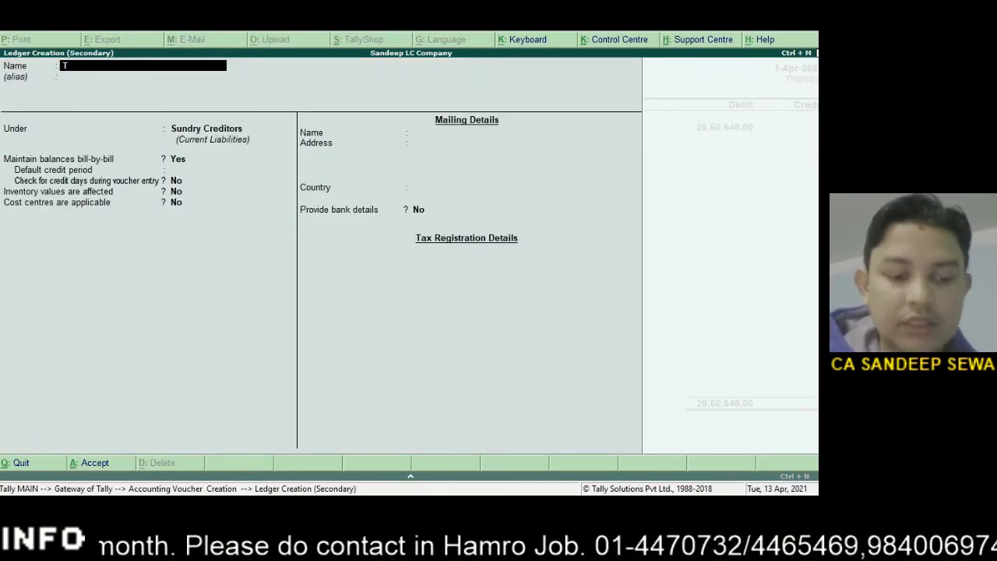
pyautogui.write('R LOan')
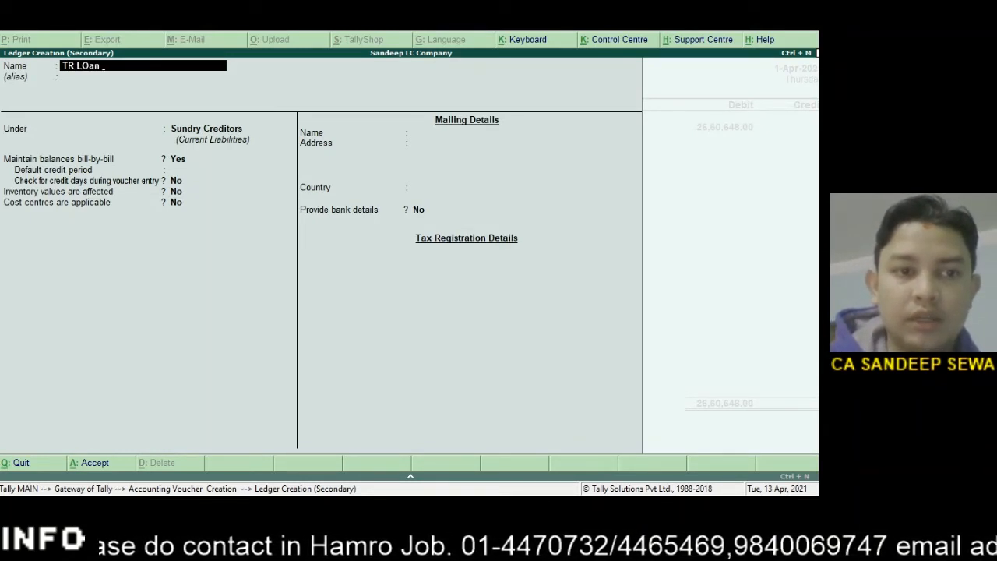
pyautogui.press('BackSpace')
pyautogui.press('BackSpace')
pyautogui.press('BackSpace')
pyautogui.write('oa')
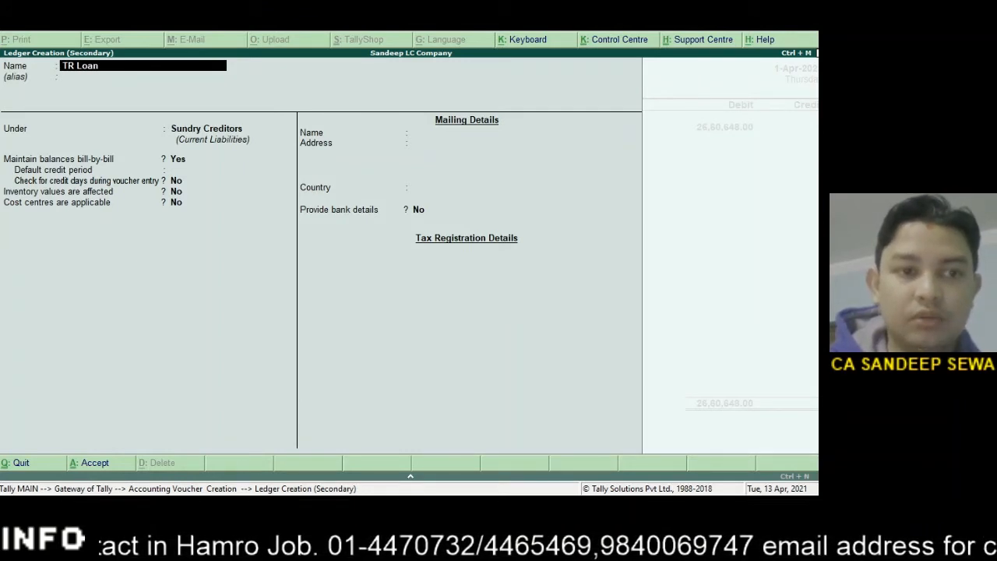
pyautogui.write('n IN')
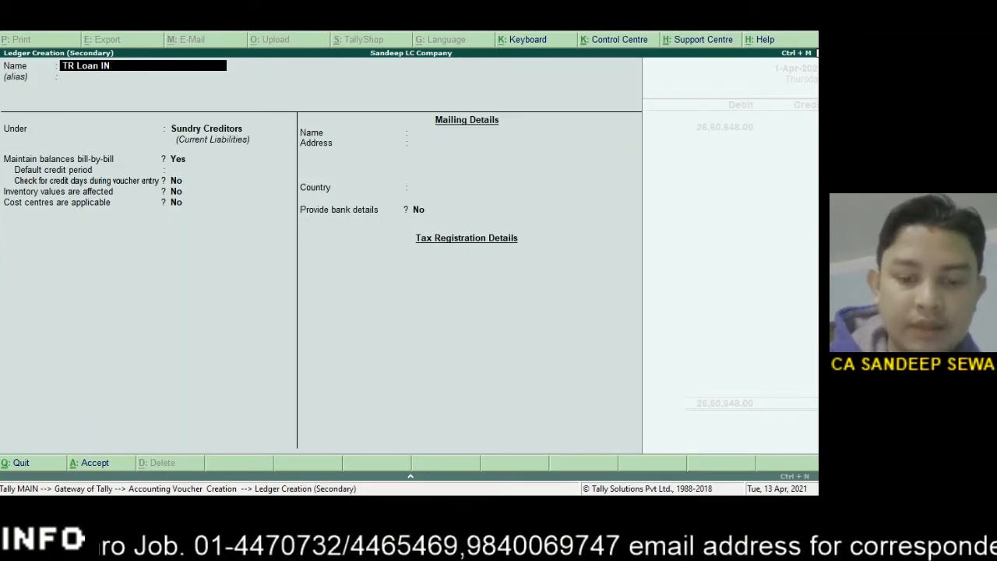
pyautogui.write('()90s')
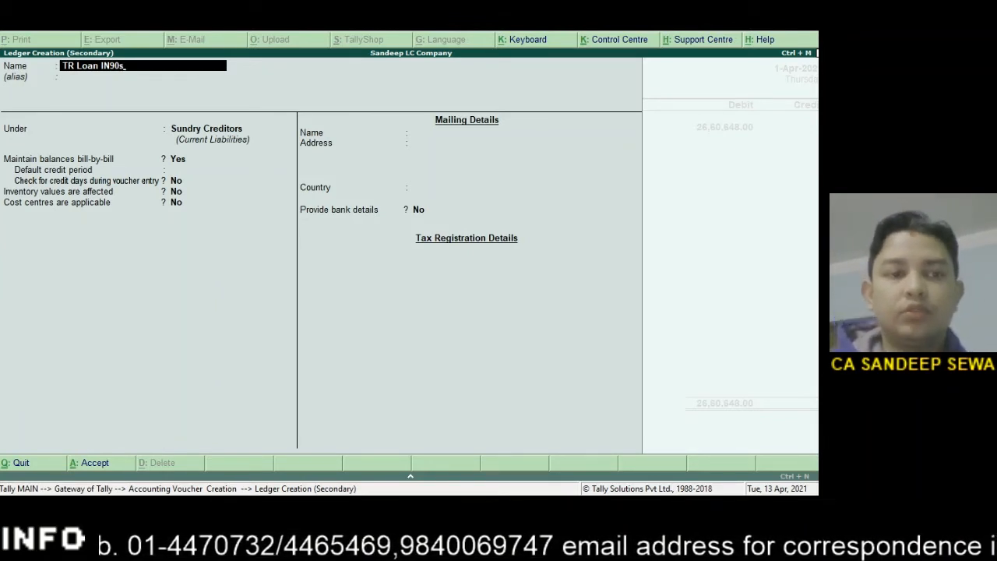
pyautogui.press('Return')
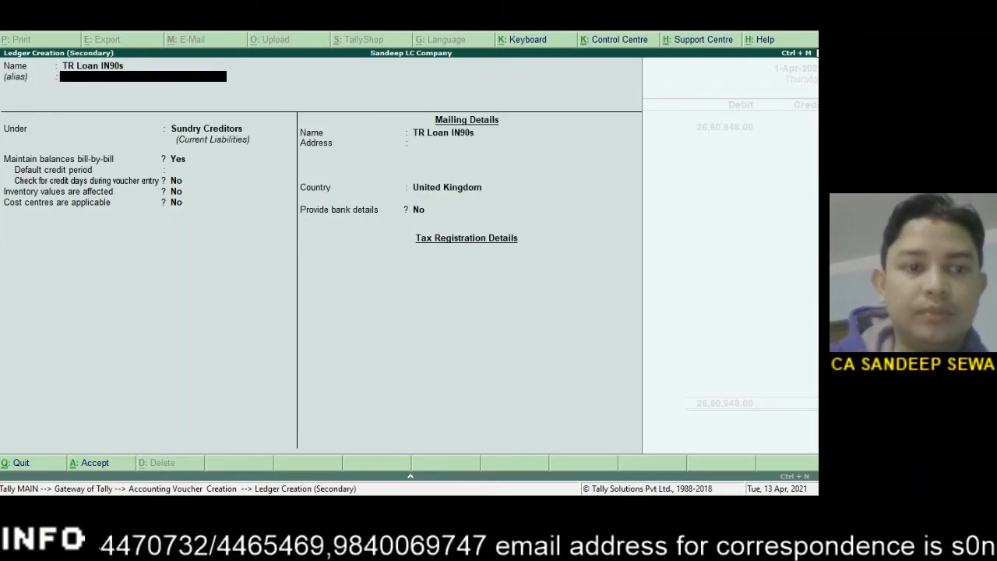
pyautogui.press('Return')
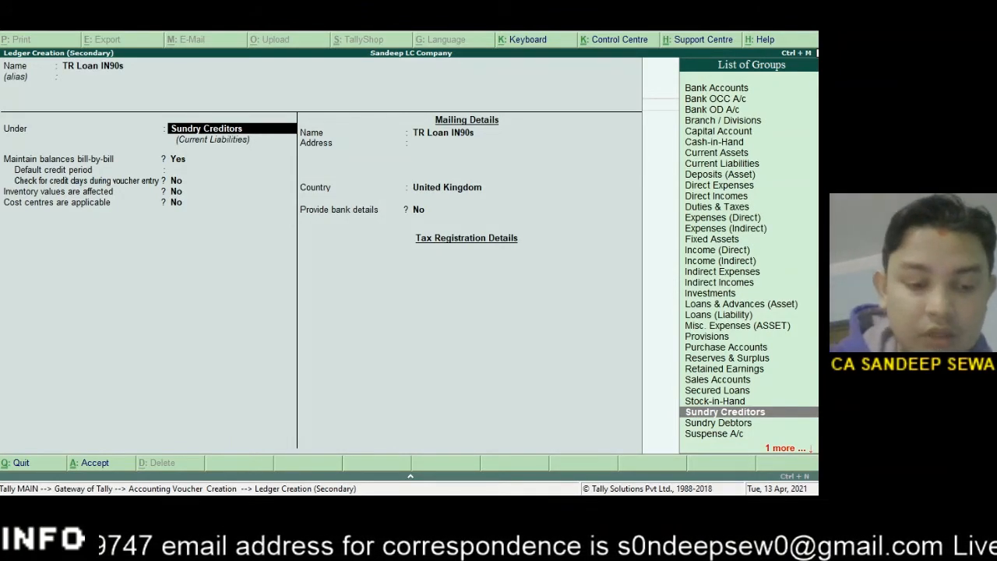
# Place the new loan ledger under Current Liabilities, keep its remaining default settings, and save it as the credited account.
pyautogui.write('Cu')
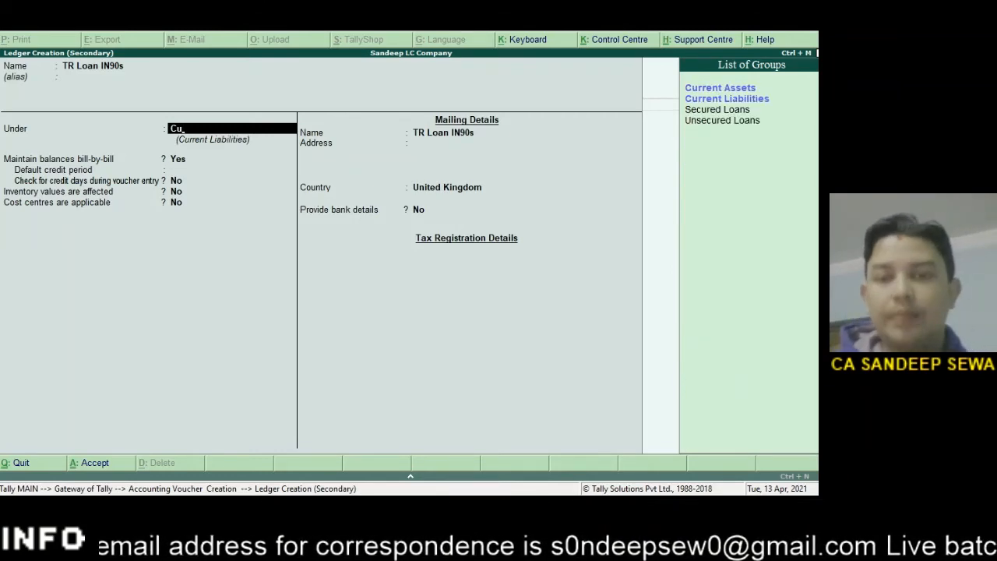
pyautogui.press('Down')
pyautogui.press('Down')
pyautogui.press('Return')
pyautogui.press('Return')
pyautogui.press('Return')
pyautogui.press('Return')
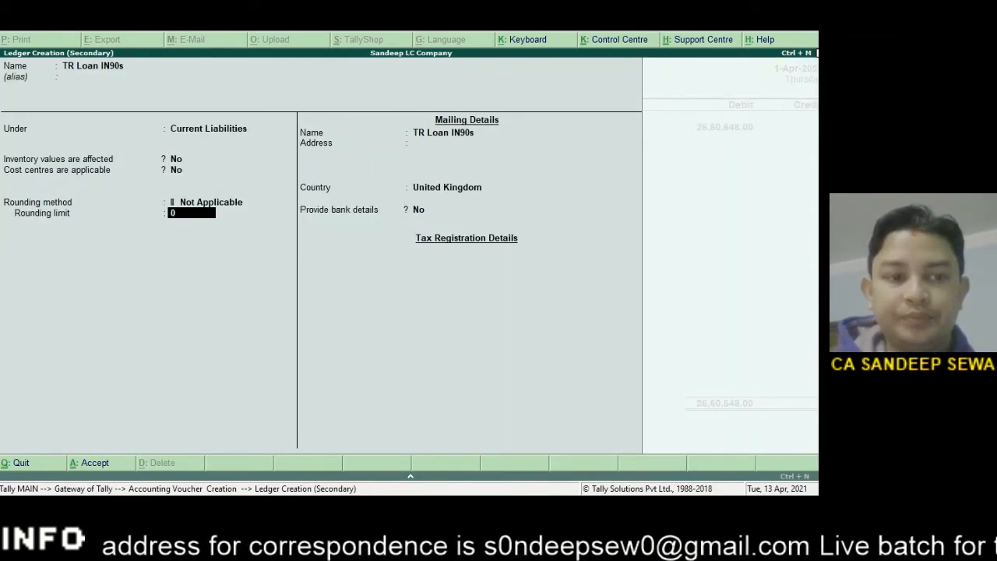
pyautogui.press('Return')
pyautogui.press('Return')
pyautogui.press('Return')
pyautogui.press('Return')
pyautogui.press('Return')
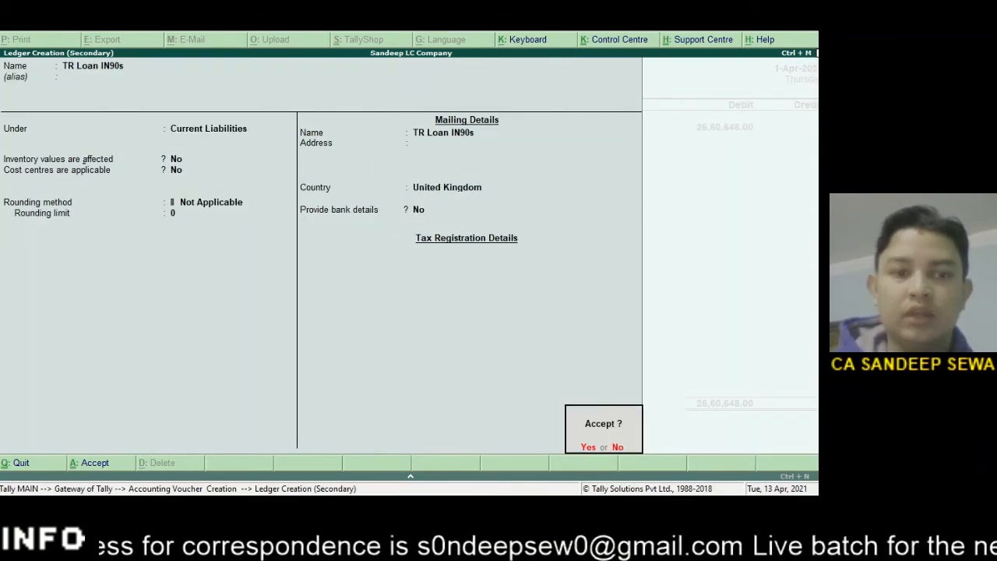
pyautogui.press('y')
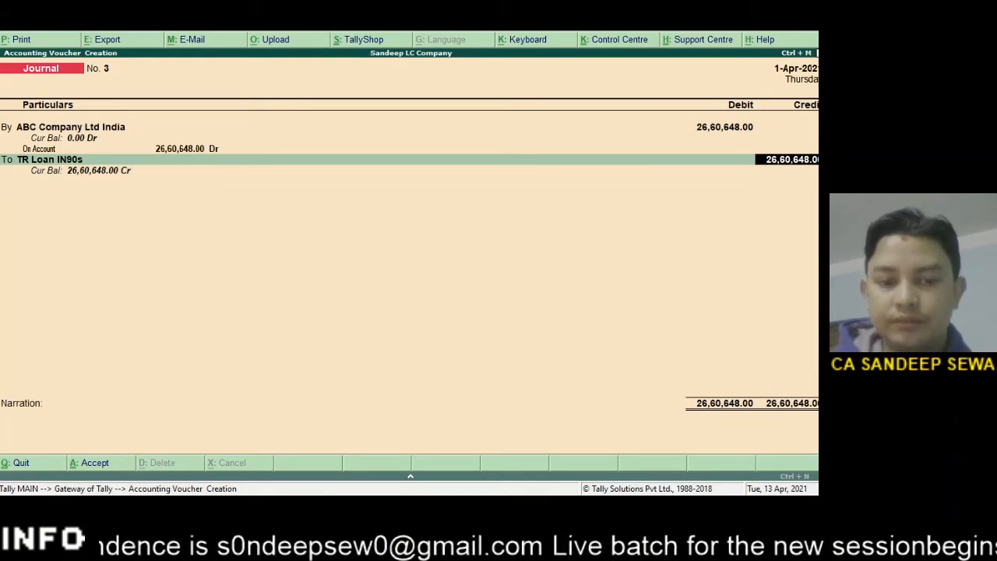
# Set the credit amount of the TR Loan IN90s line to 2394583.20.
pyautogui.write('2394')
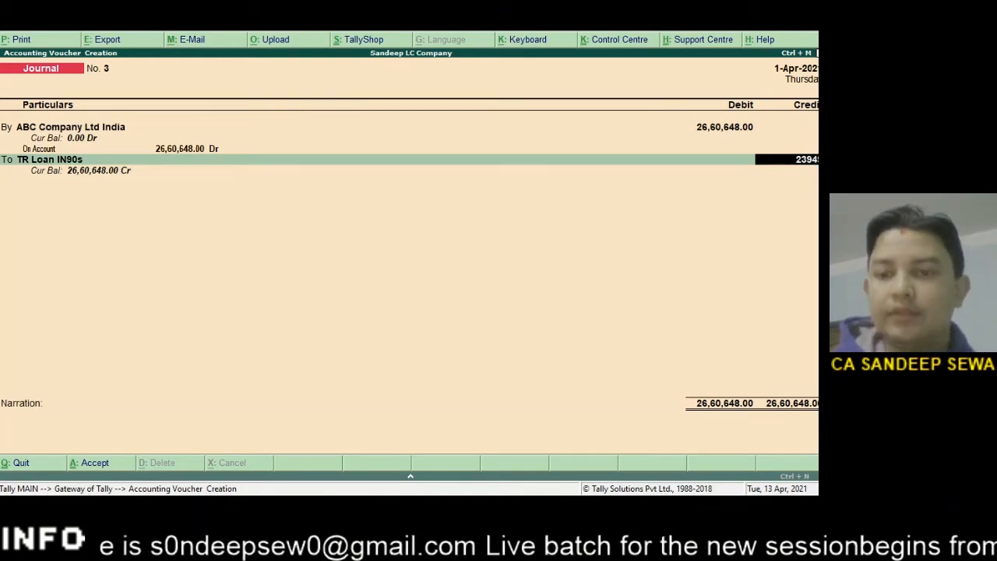
pyautogui.press('BackSpace')
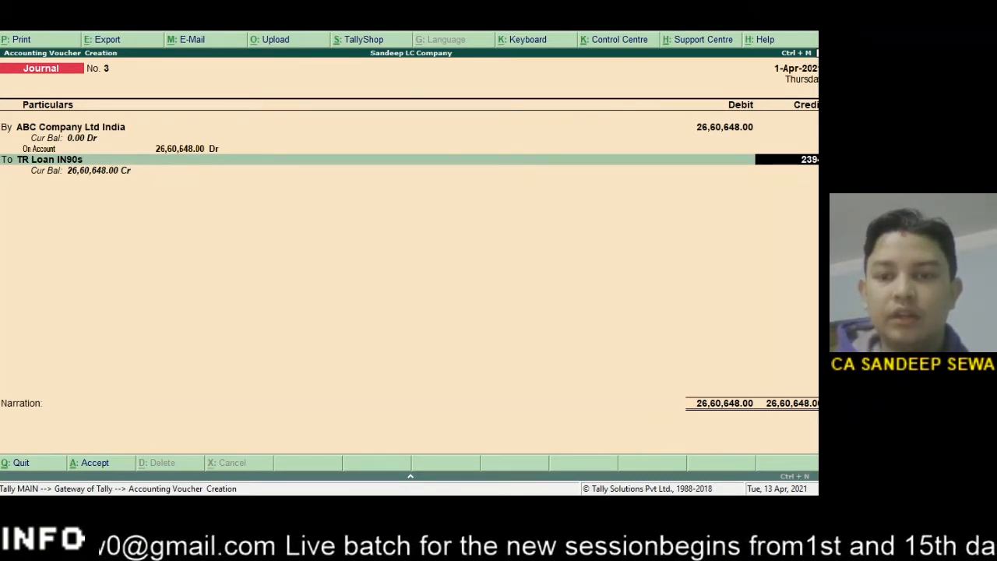
pyautogui.write('583.')
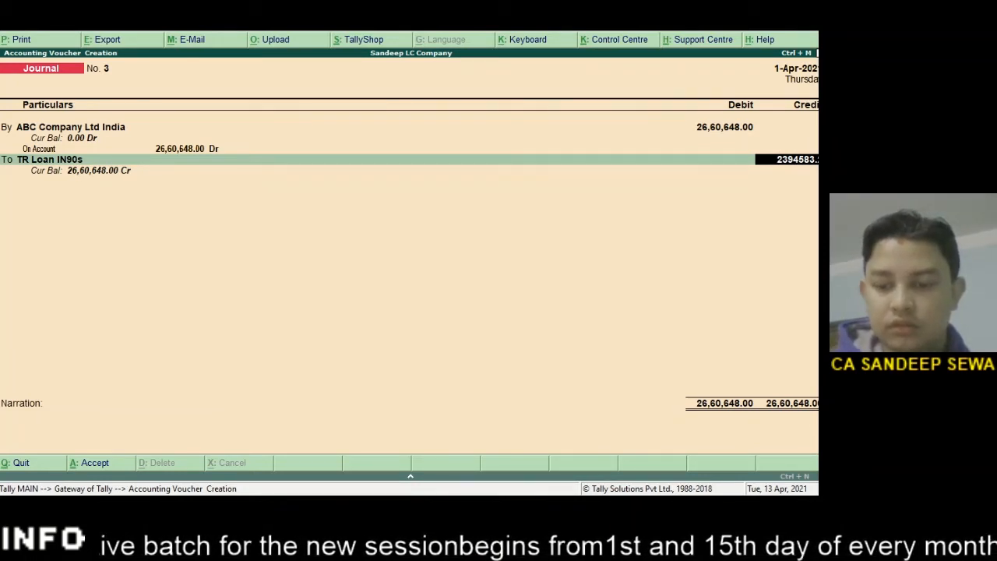
pyautogui.press('Return')
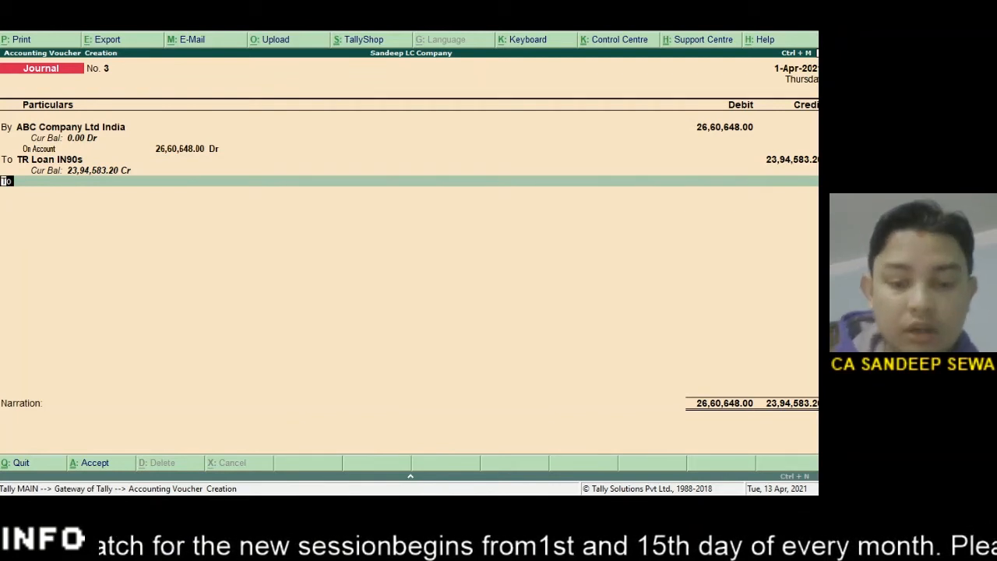
# Add a second credit line for the Lc Margin ledger with an amount of 53212.93.
pyautogui.press('Return')
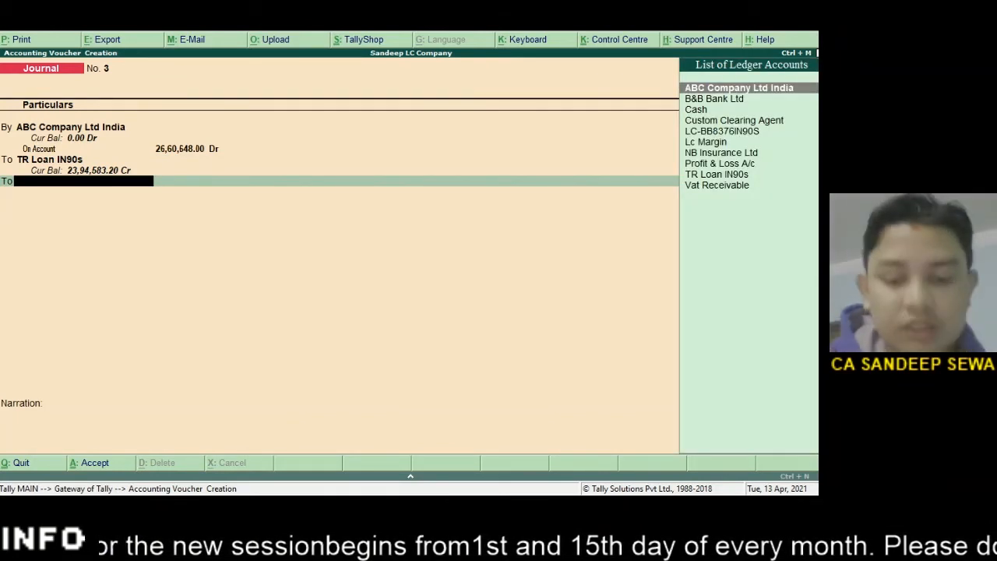
pyautogui.write('Lc')
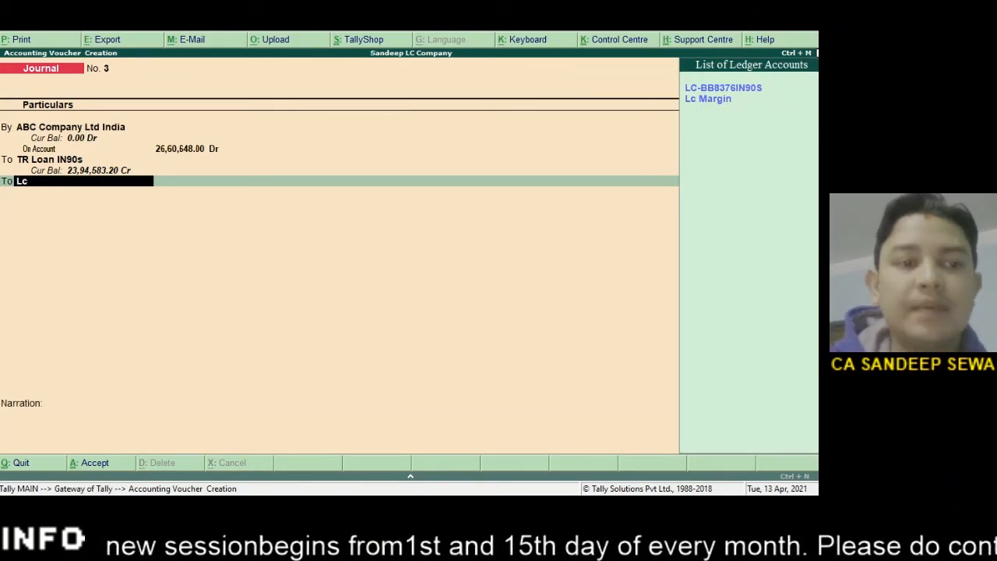
pyautogui.press('Down')
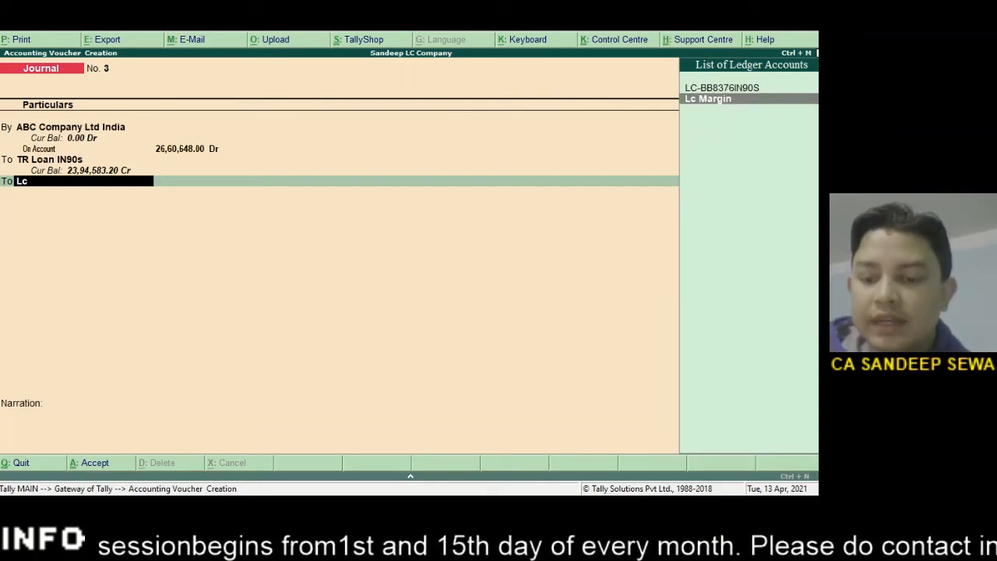
pyautogui.press('Return')
pyautogui.write('53')
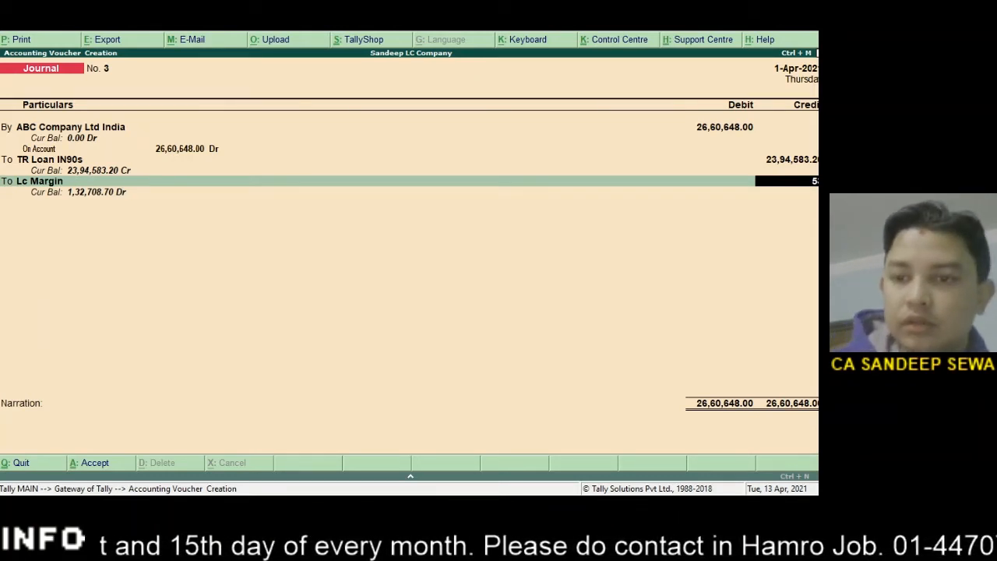
pyautogui.write('212.96')
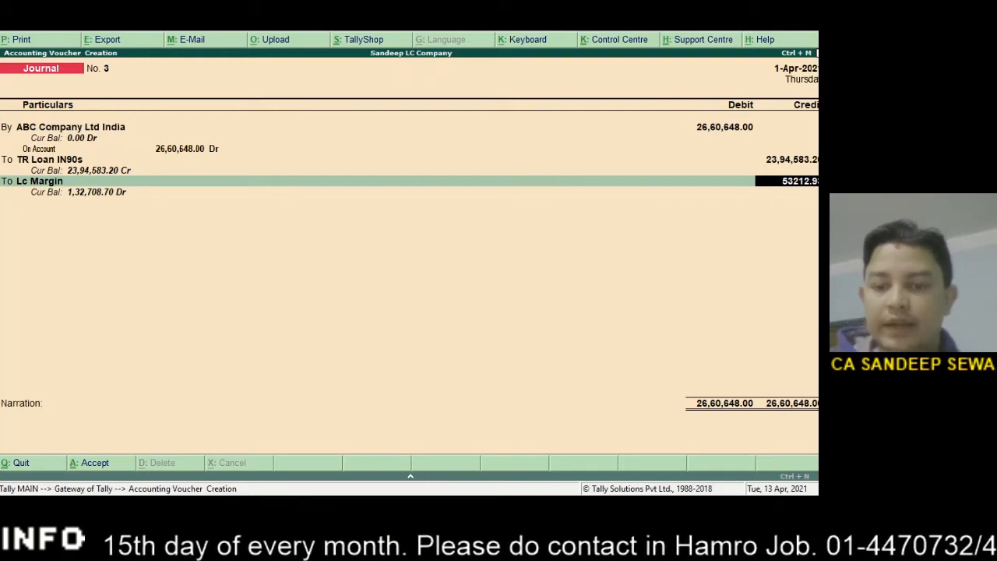
pyautogui.press('Return')
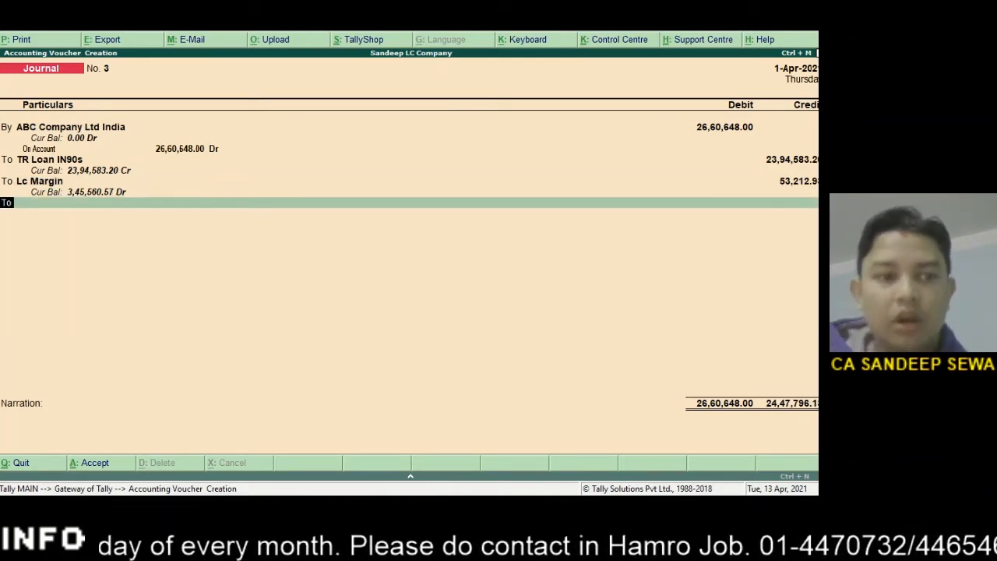
# Add a third credit line and choose B&B Bank Ltd as its ledger.
pyautogui.press('Return')
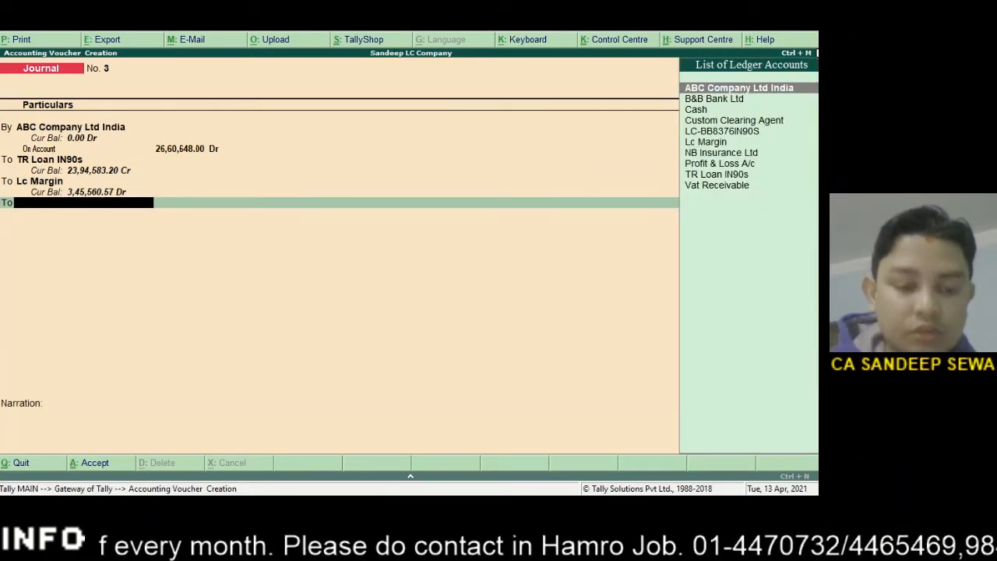
pyautogui.write('B')
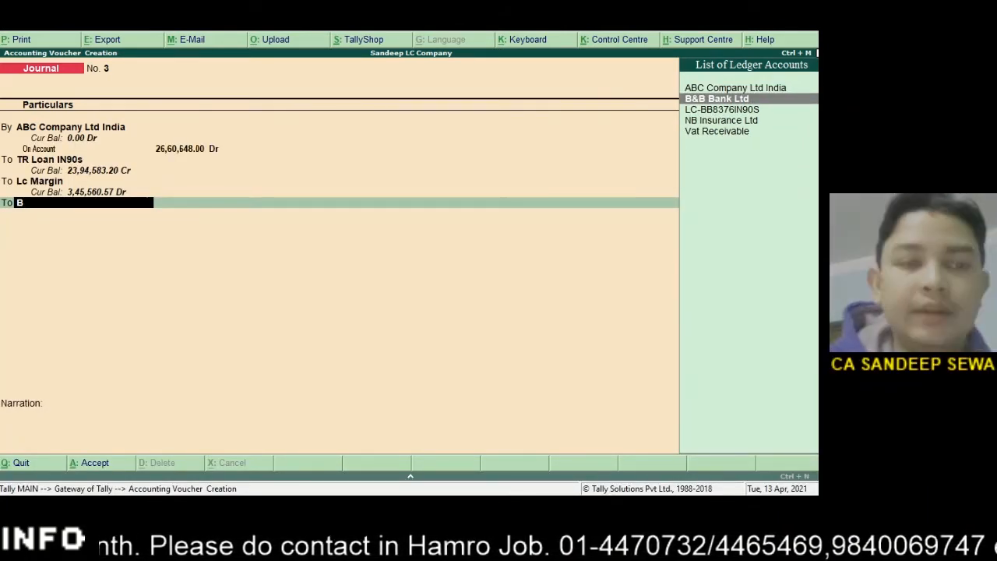
pyautogui.press('BackSpace')
pyautogui.write('b')
pyautogui.press('BackSpace')
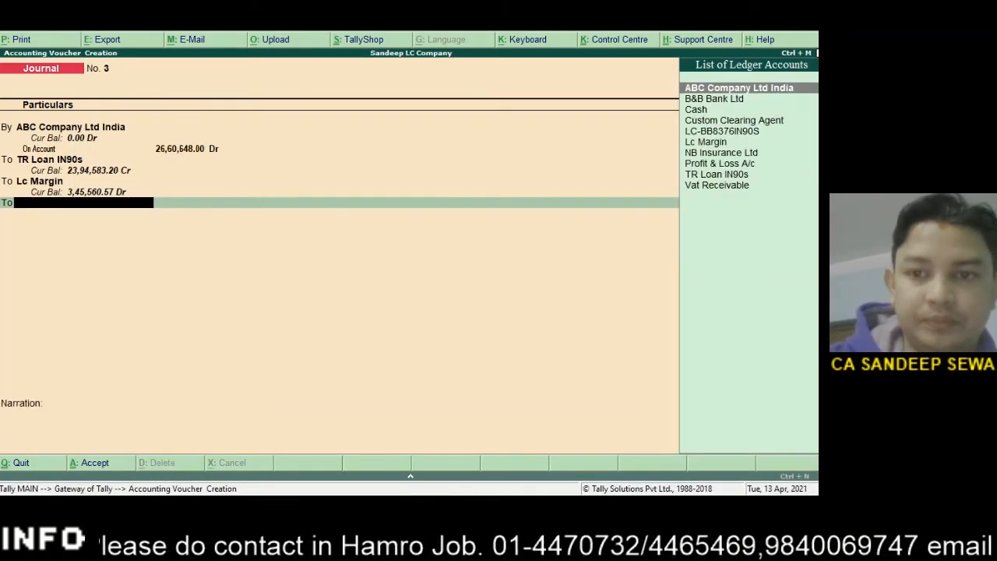
pyautogui.press('Down')
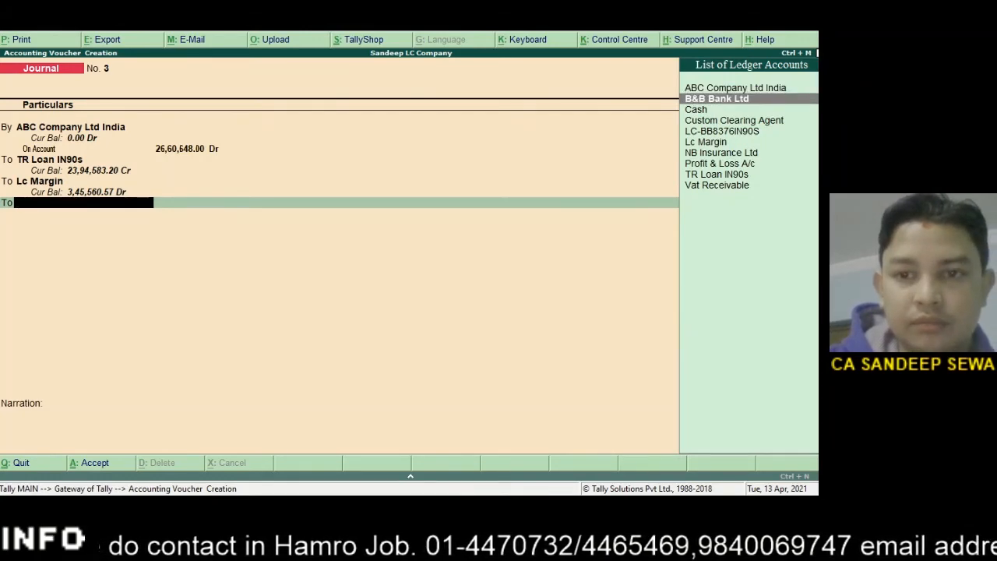
pyautogui.press('Return')
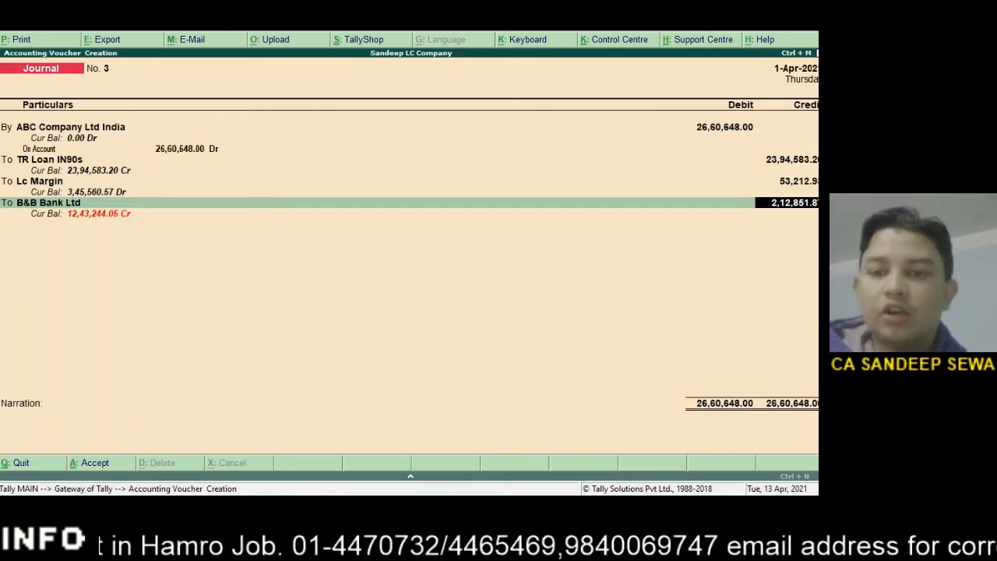
# Credit B&B Bank Ltd with 2,12,851.87, keep the default cheque allocation, leave the narration blank, and save the journal.
pyautogui.press('Return')
pyautogui.press('Return')
pyautogui.press('Return')
pyautogui.press('Return')
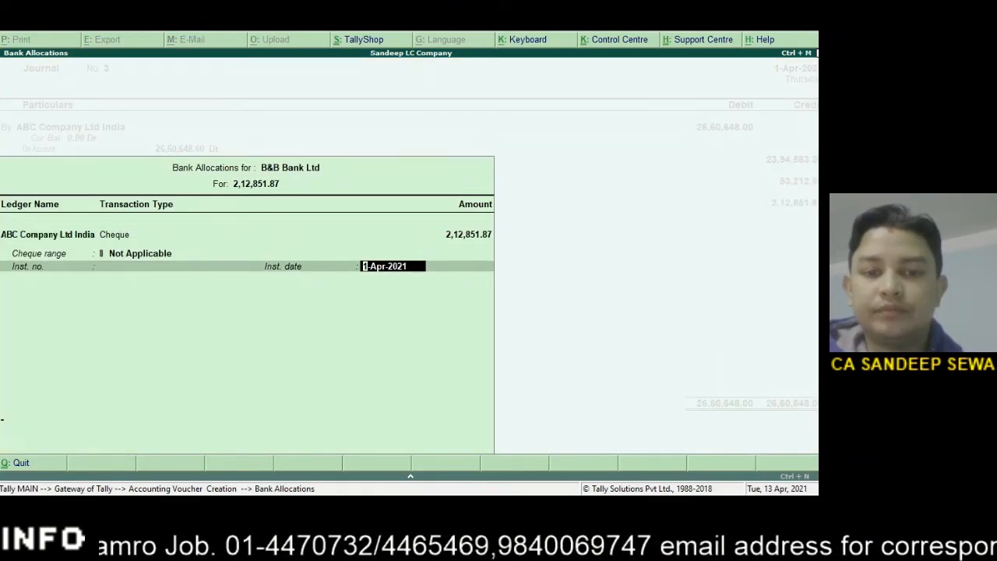
pyautogui.press('Return')
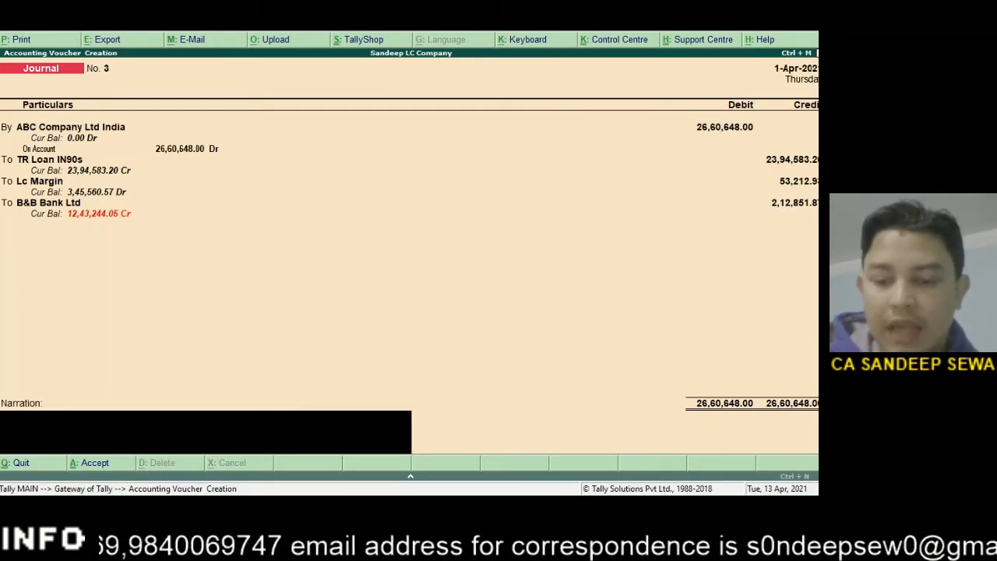
pyautogui.press('Return')
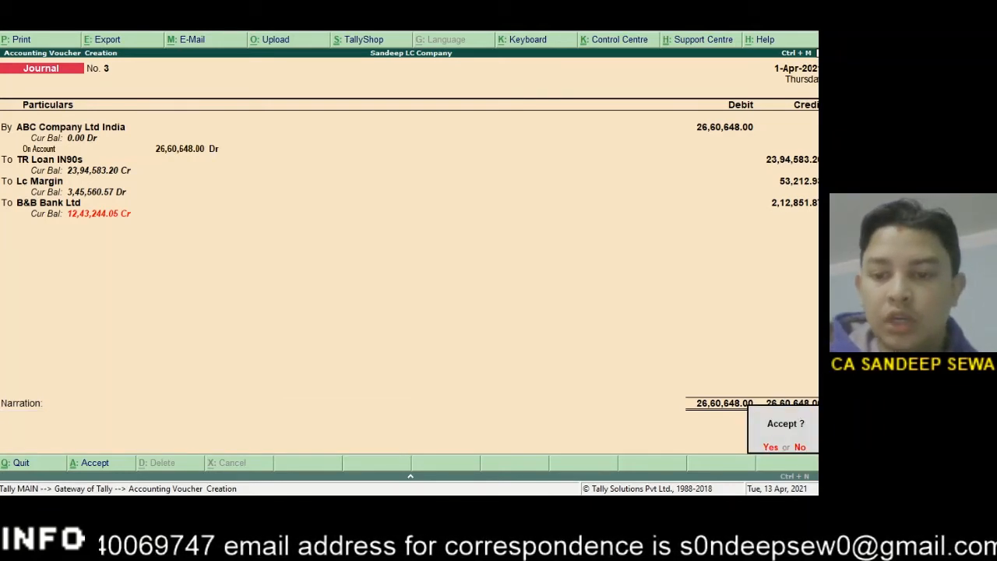
pyautogui.press('y')
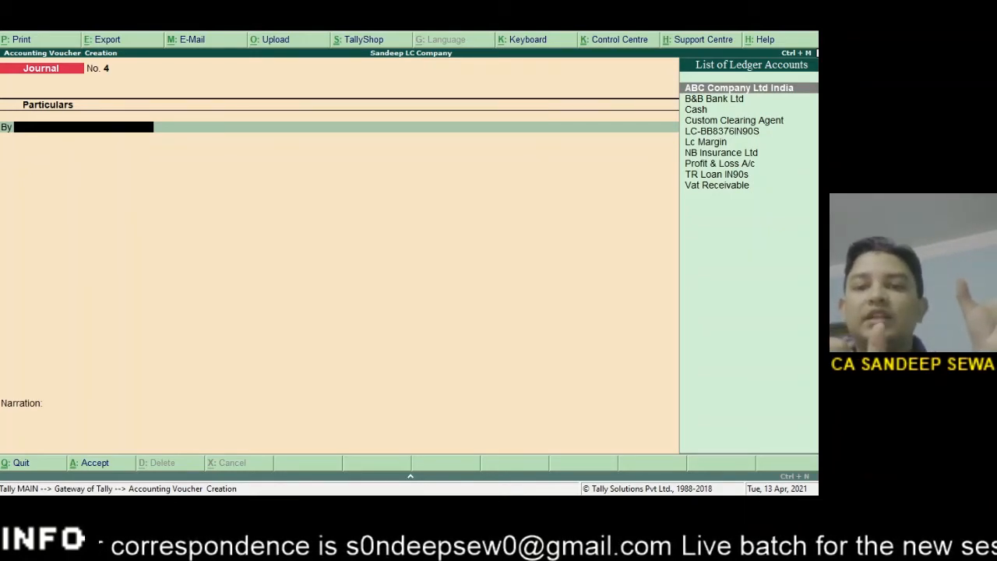
# Leave voucher entry and open the Day Book in detailed view, showing every voucher's ledger lines.
pyautogui.press('Escape')
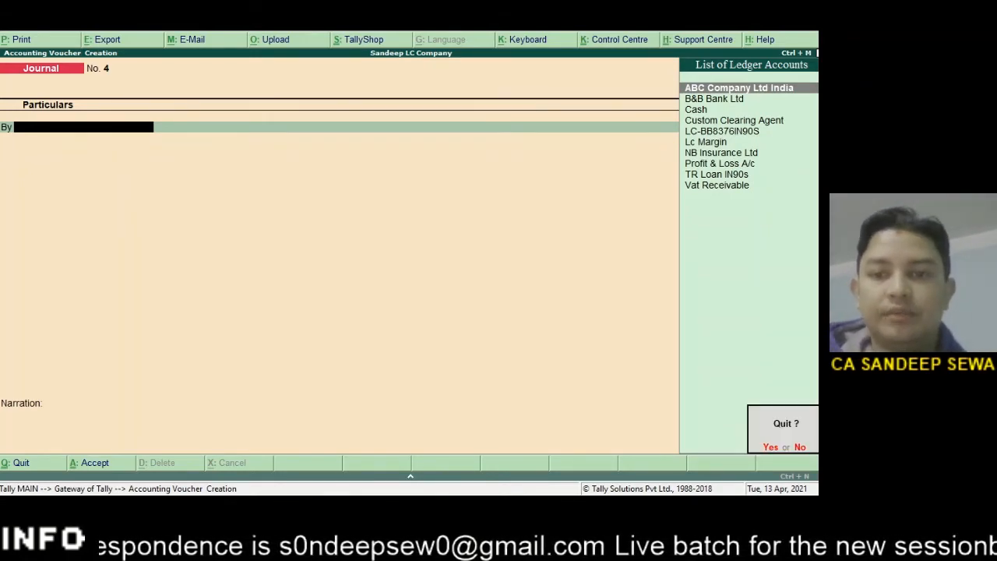
pyautogui.press('y')
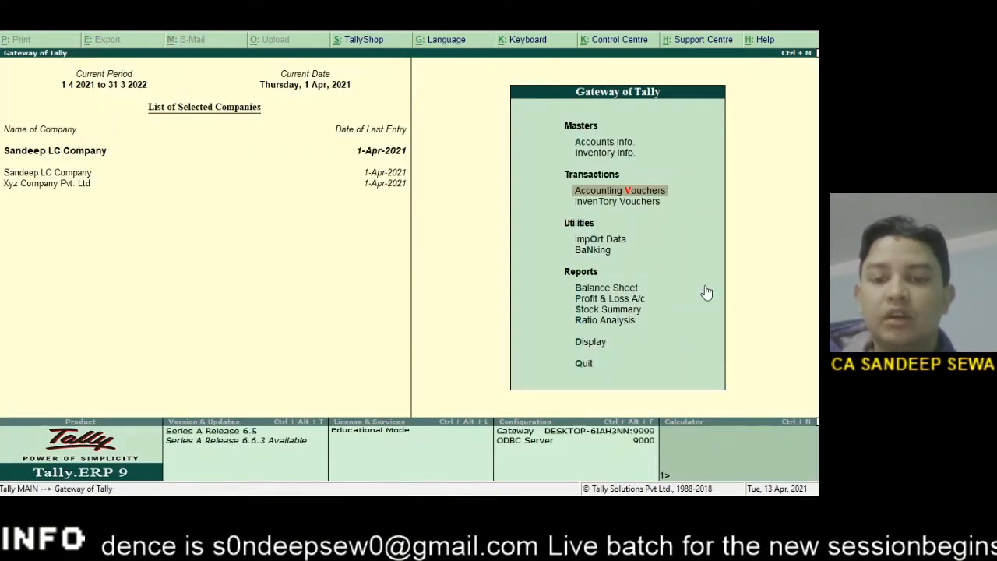
pyautogui.click(592, 344)
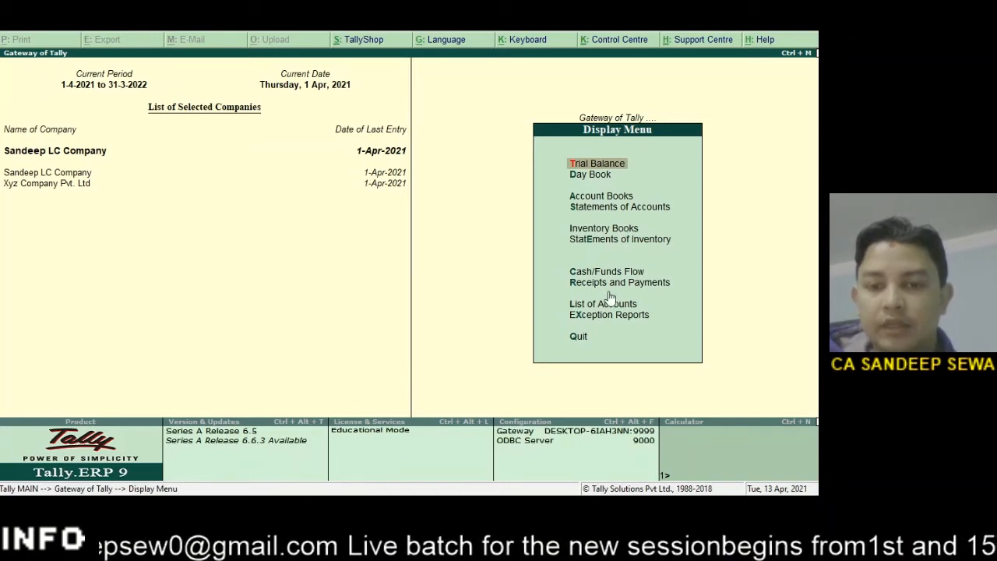
pyautogui.click(589, 176)
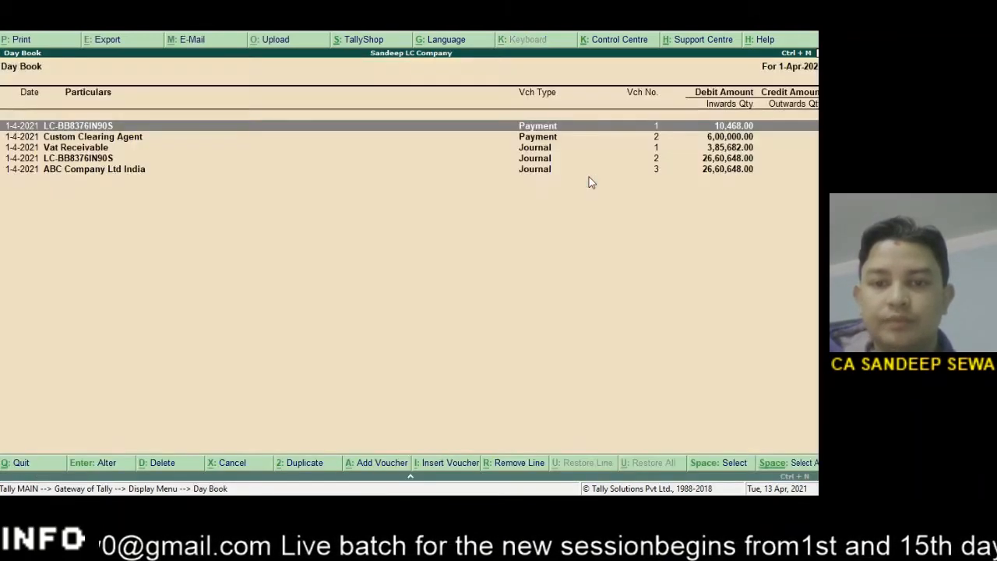
pyautogui.hotkey('alt', 'F1')
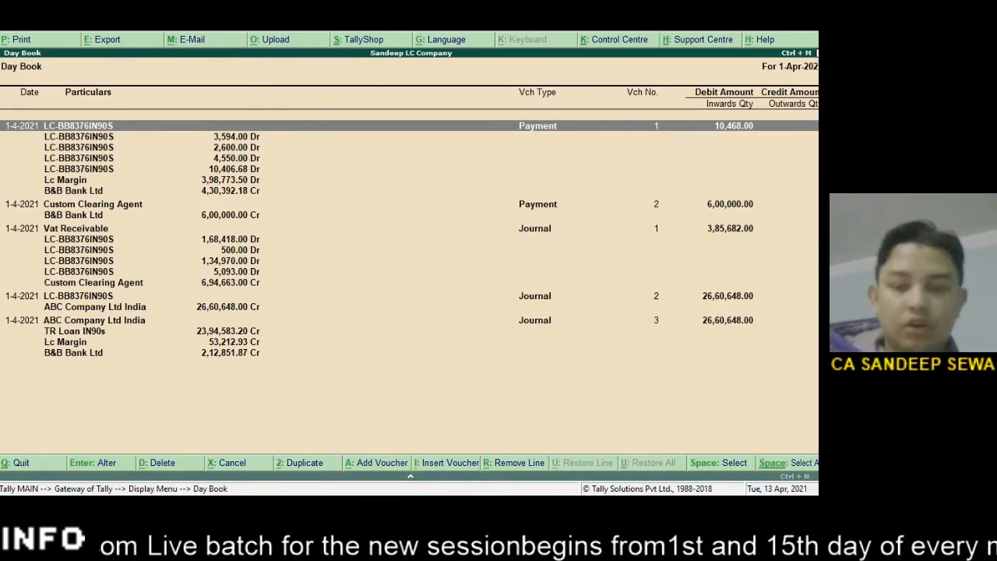
# Review the ledger lines of the first payment voucher, including LC charges, Lc Margin and bank, through to the Custom Clearing Agent payment.
pyautogui.press('Down')
pyautogui.press('Down')
pyautogui.press('Down')
pyautogui.press('Down')
pyautogui.press('Up')
pyautogui.press('Up')
pyautogui.press('Up')
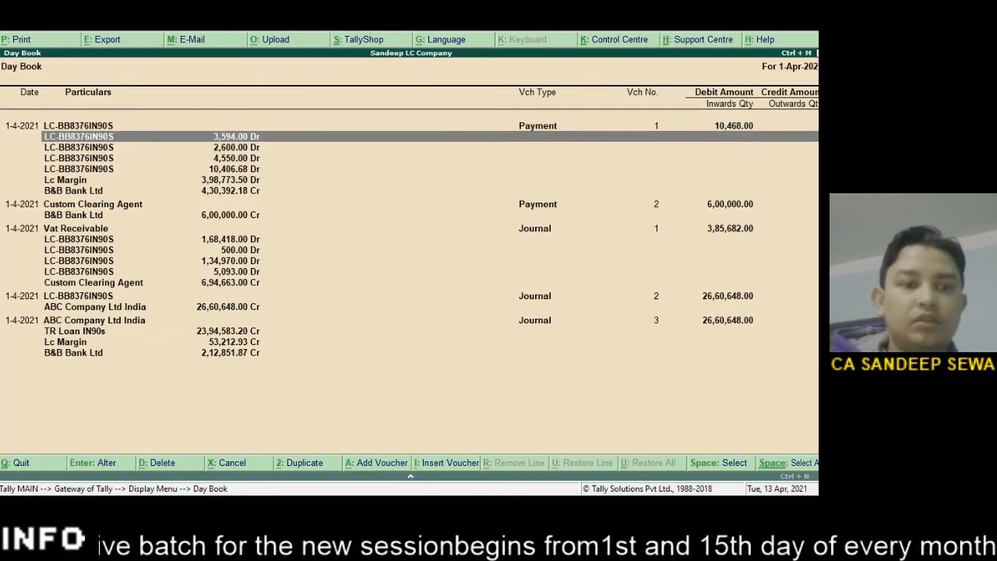
pyautogui.press('Up')
pyautogui.press('Down')
pyautogui.press('Down')
pyautogui.press('Down')
pyautogui.press('Down')
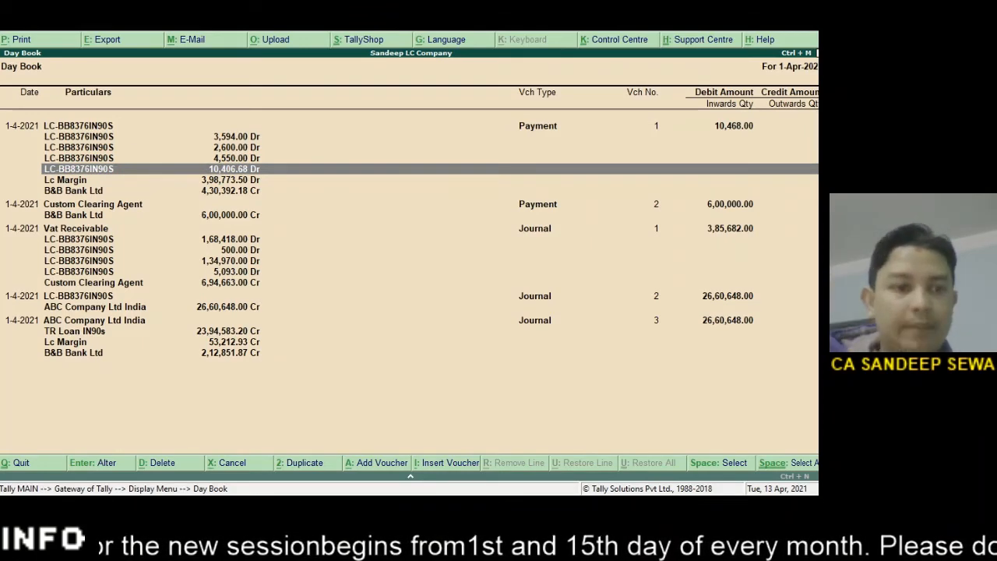
pyautogui.press('Down')
pyautogui.press('Down')
pyautogui.press('Up')
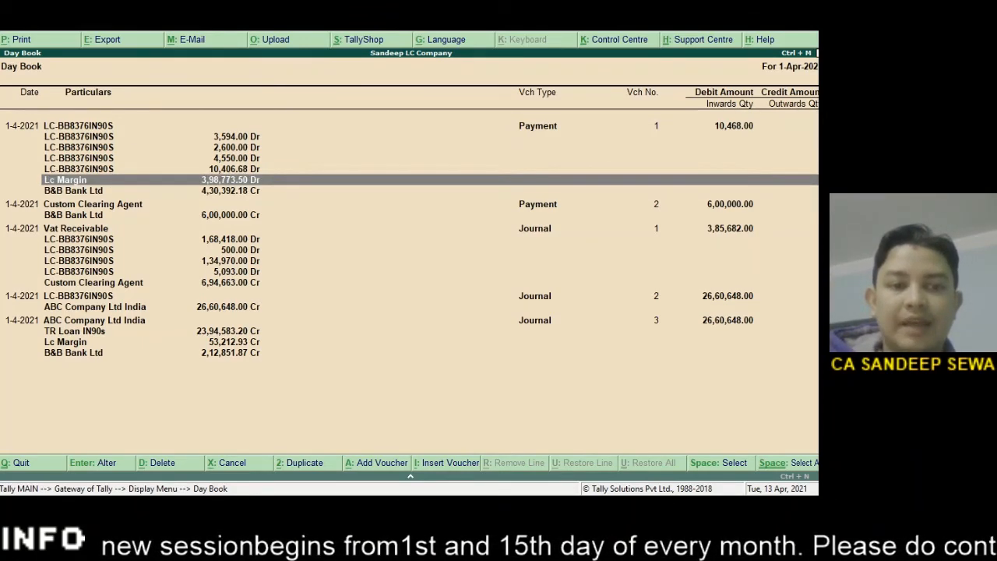
pyautogui.press('Down')
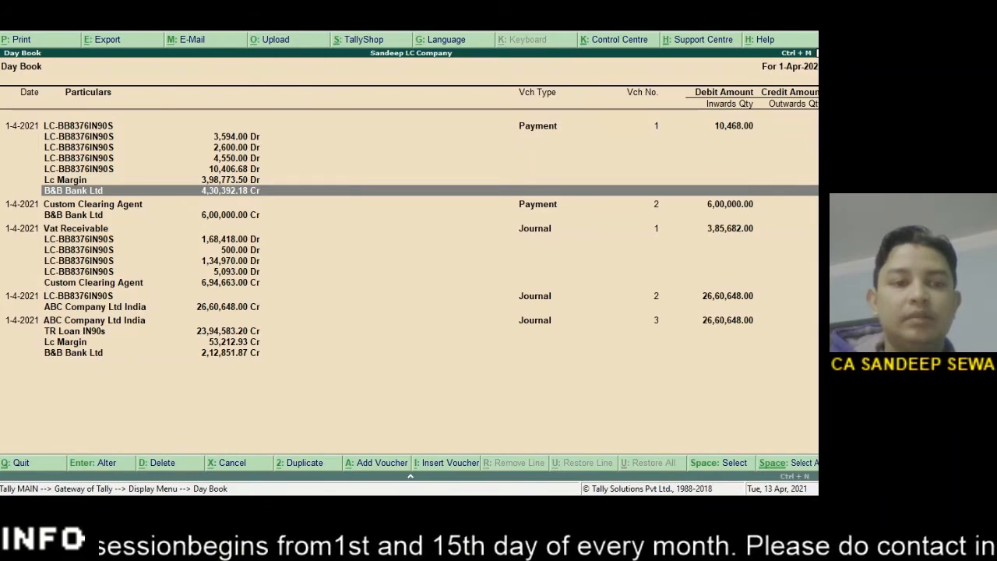
pyautogui.press('Down')
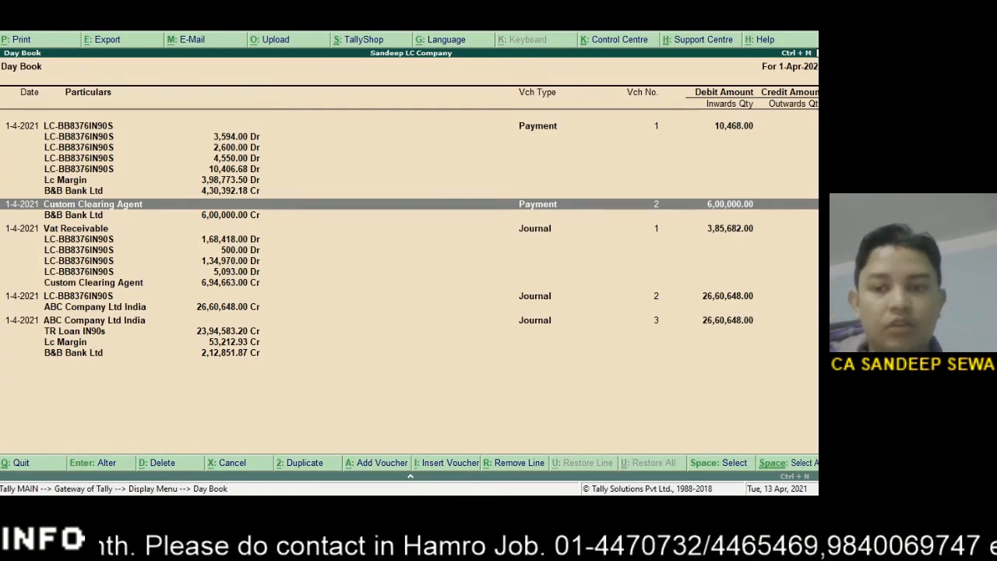
# Review the Vat Receivable journal's LC expense lines and its credit to Custom Clearing Agent.
pyautogui.press('Down')
pyautogui.press('Down')
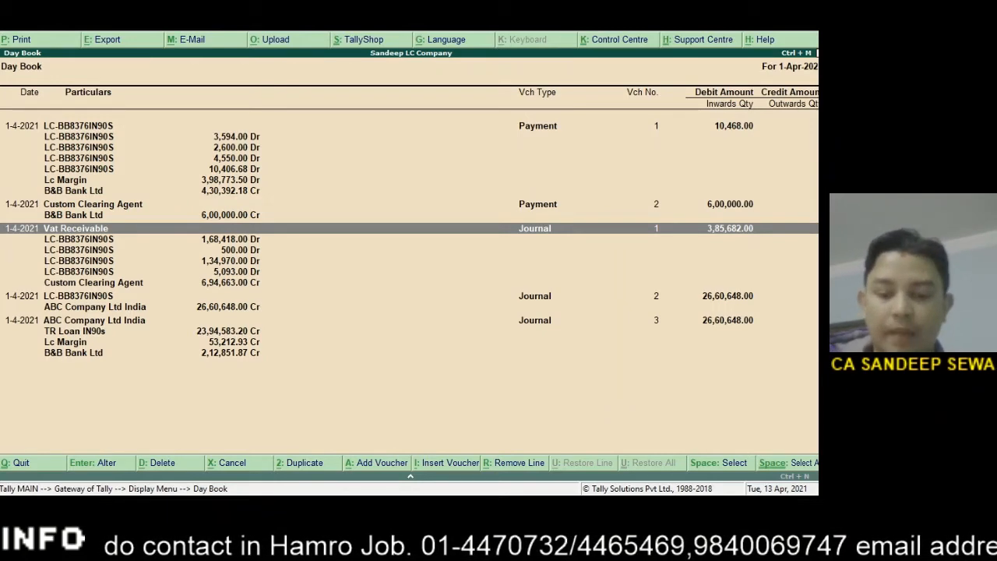
pyautogui.press('Down')
pyautogui.press('Down')
pyautogui.press('Down')
pyautogui.press('Down')
pyautogui.press('Up')
pyautogui.press('Up')
pyautogui.press('Up')
pyautogui.press('Up')
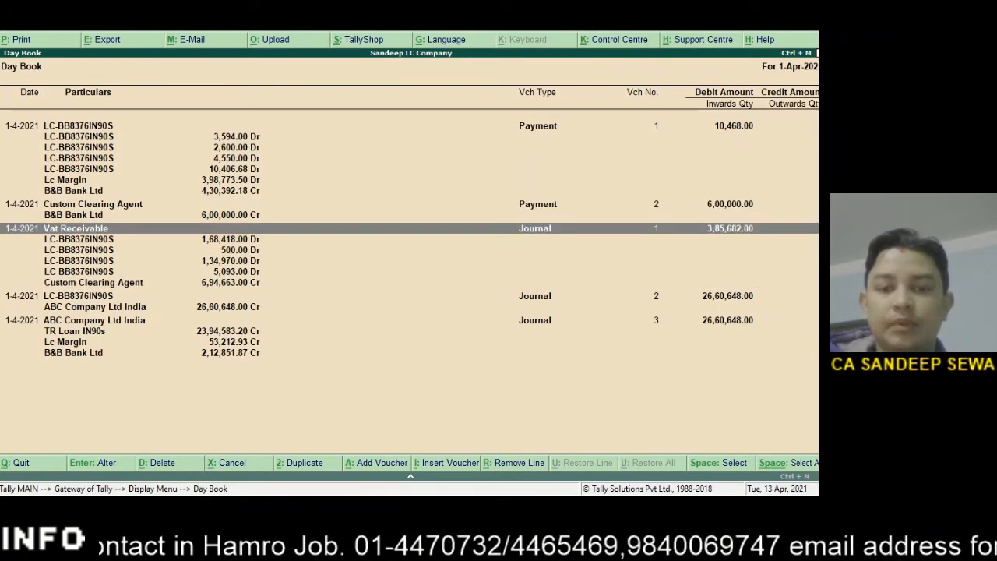
pyautogui.press('Down')
pyautogui.press('Down')
pyautogui.press('Down')
pyautogui.press('Down')
pyautogui.press('Down')
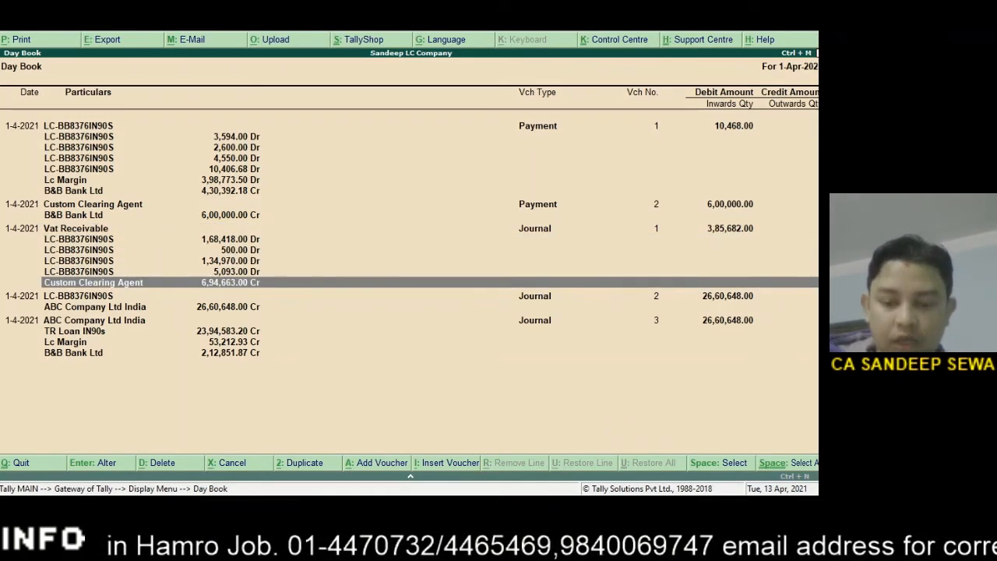
pyautogui.press('Down')
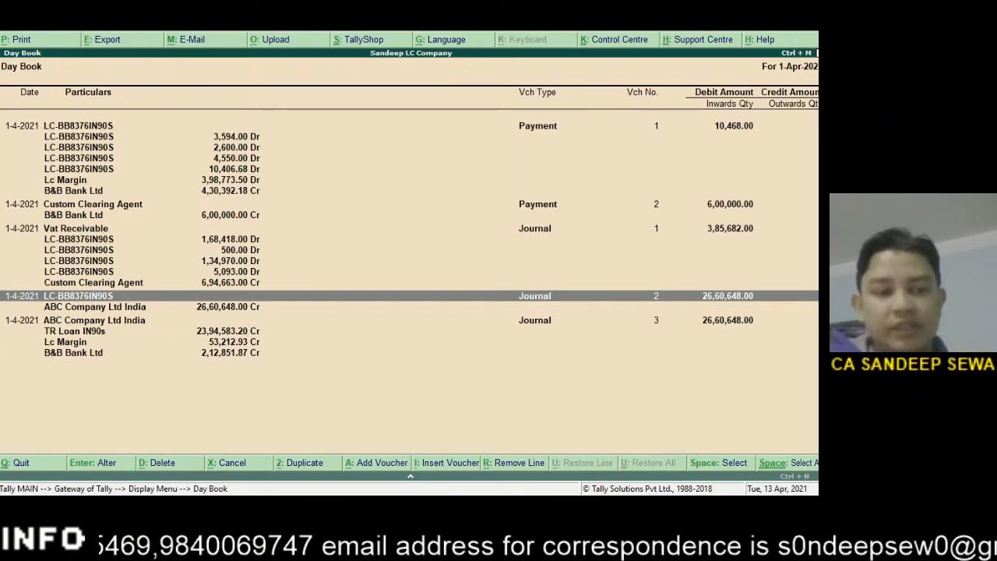
# Review the journal crediting ABC Company Ltd India and its settlement through TR Loan IN90s, Lc Margin and B&B Bank Ltd.
pyautogui.press('Up')
pyautogui.press('Down')
pyautogui.press('Down')
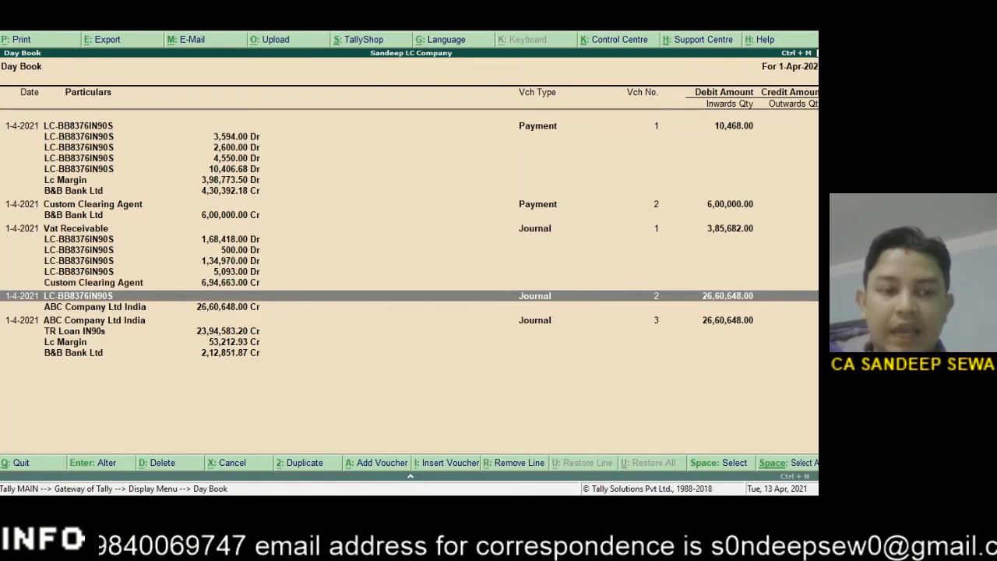
pyautogui.press('Up')
pyautogui.press('Down')
pyautogui.press('Down')
pyautogui.press('Down')
pyautogui.press('Down')
pyautogui.press('Down')
pyautogui.press('Up')
pyautogui.press('Up')
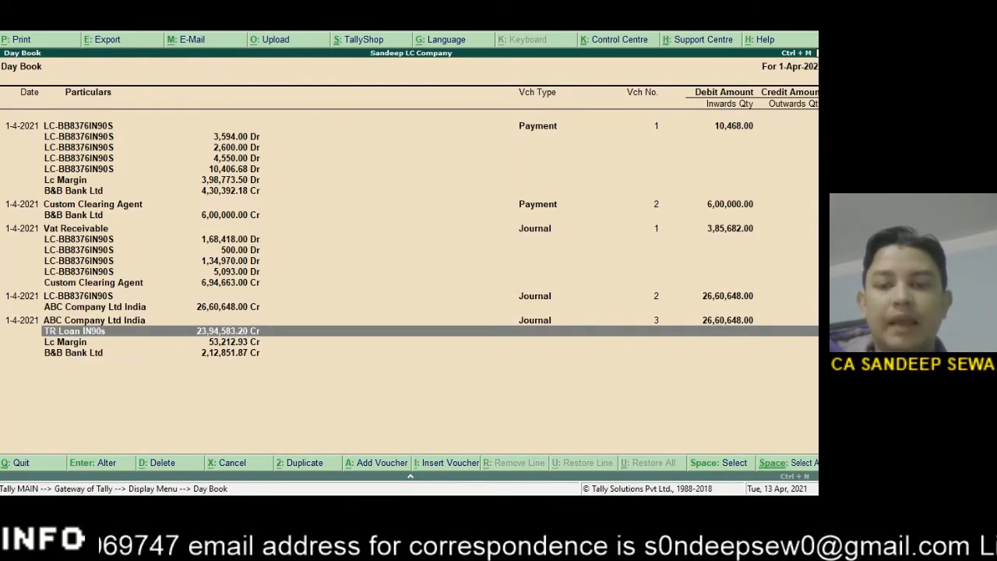
pyautogui.press('Down')
pyautogui.press('Up')
pyautogui.press('Down')
pyautogui.press('Down')
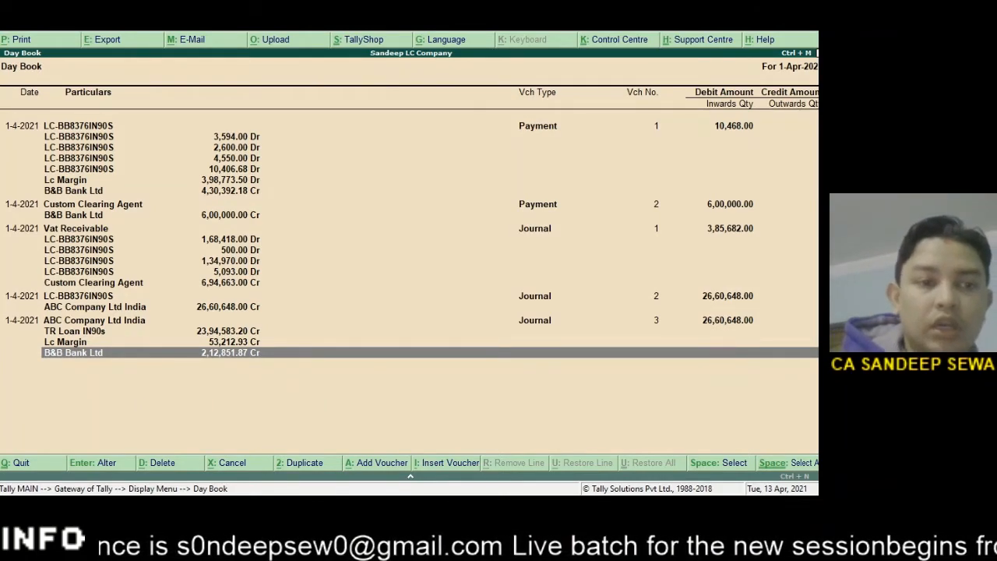
# Examine the vouchers and closing balance of the LC-BB8376IN90S ledger, and return to the Gateway of Tally.
pyautogui.press('Escape')
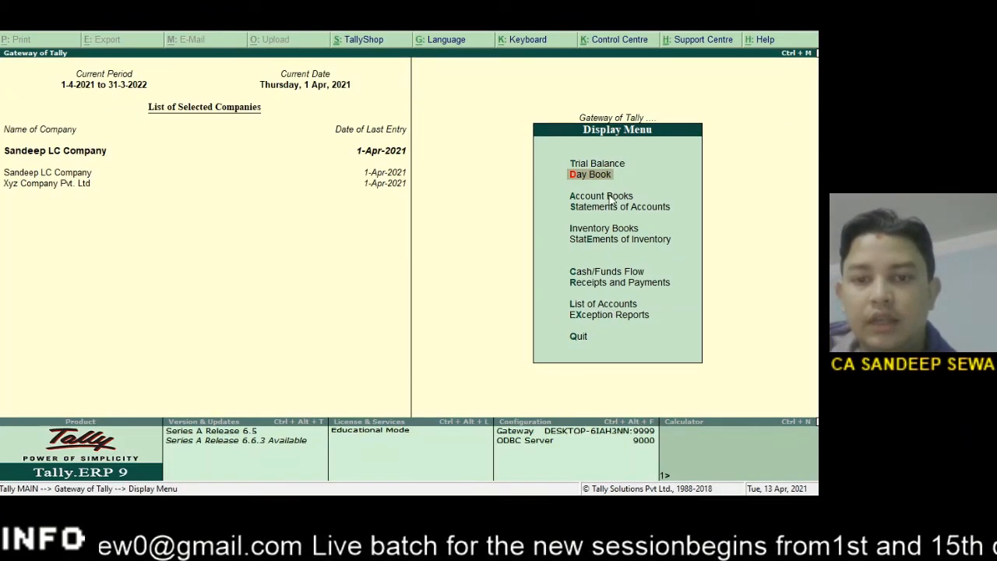
pyautogui.click(599, 196)
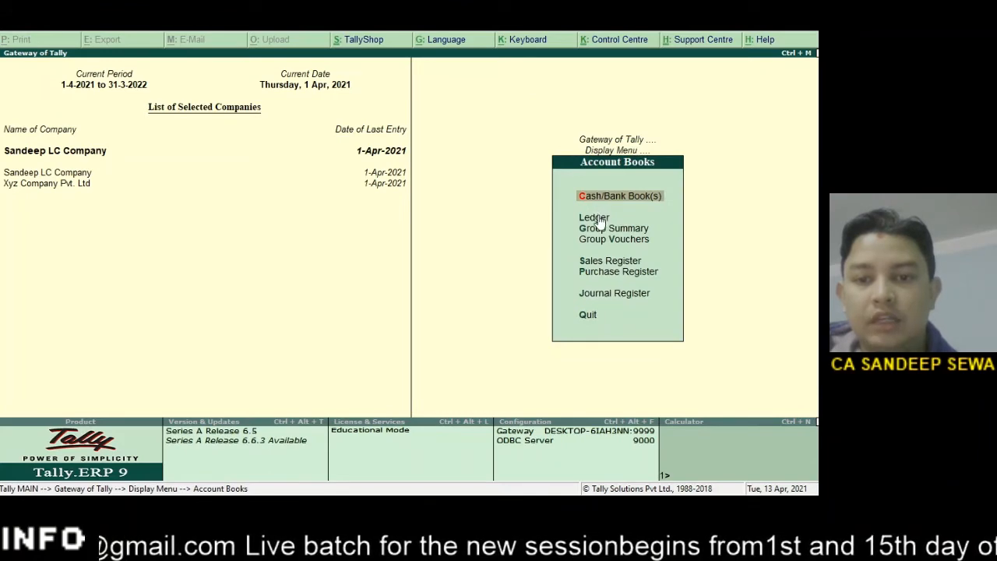
pyautogui.click(598, 217)
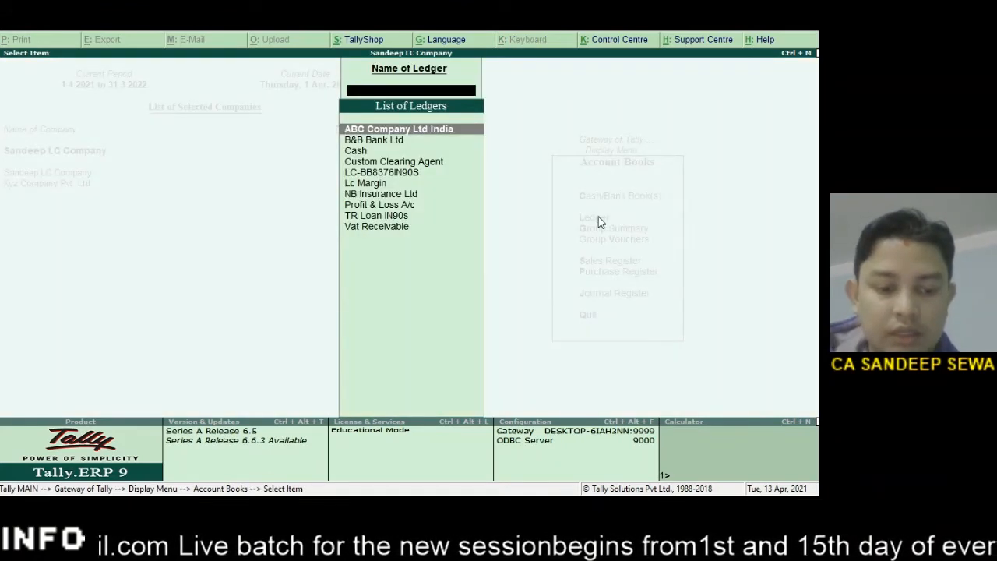
pyautogui.write('L')
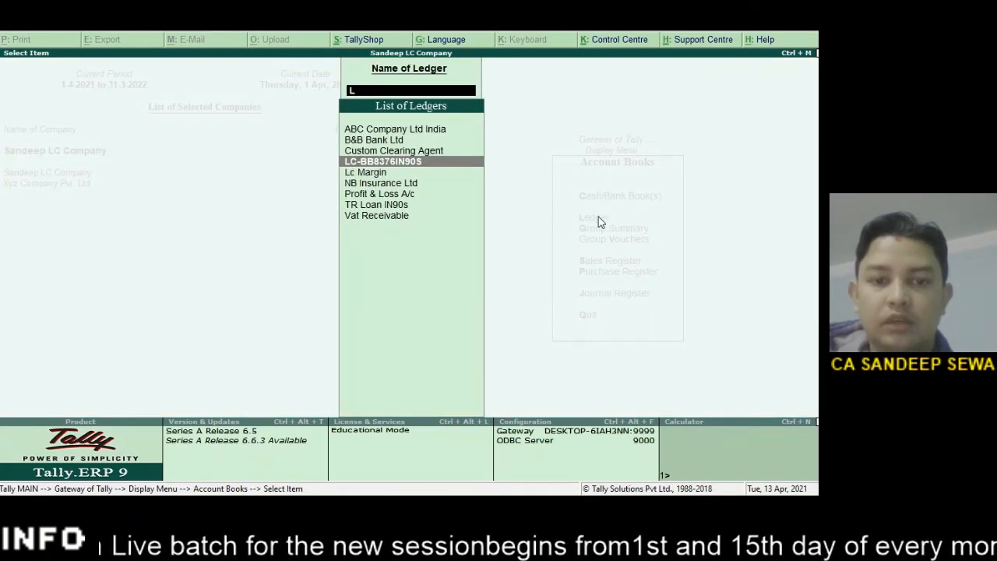
pyautogui.press('Return')
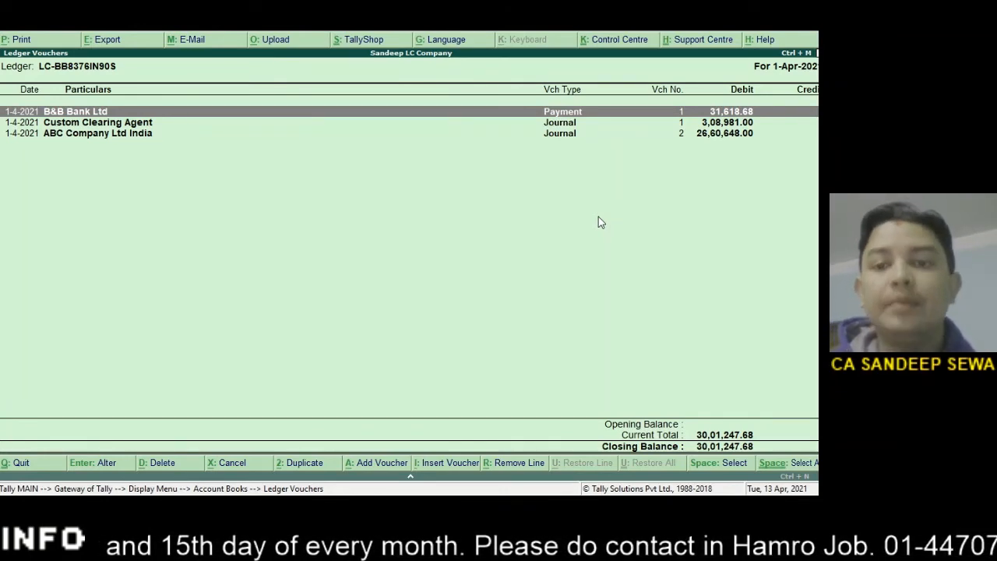
pyautogui.press('Escape')
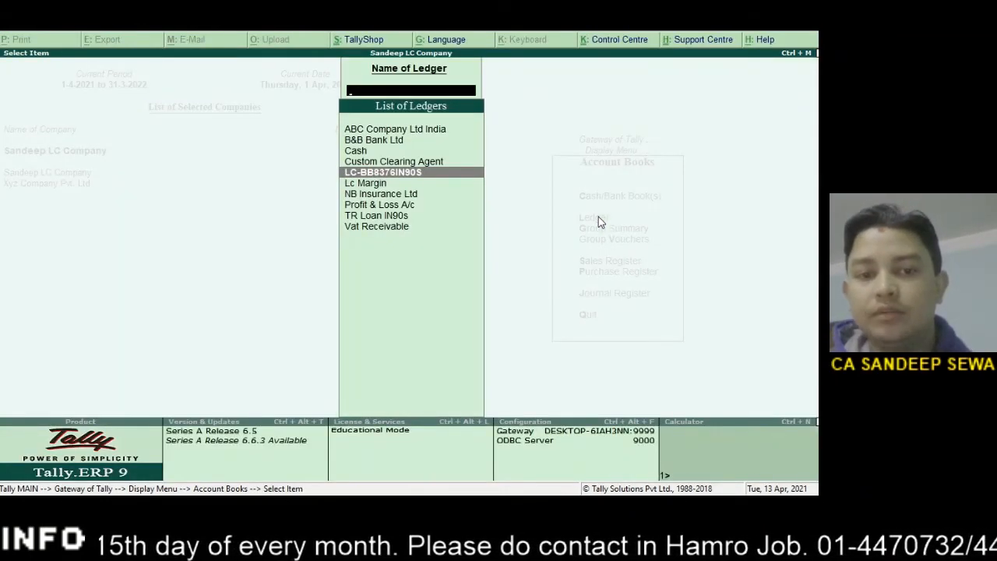
pyautogui.press('Escape')
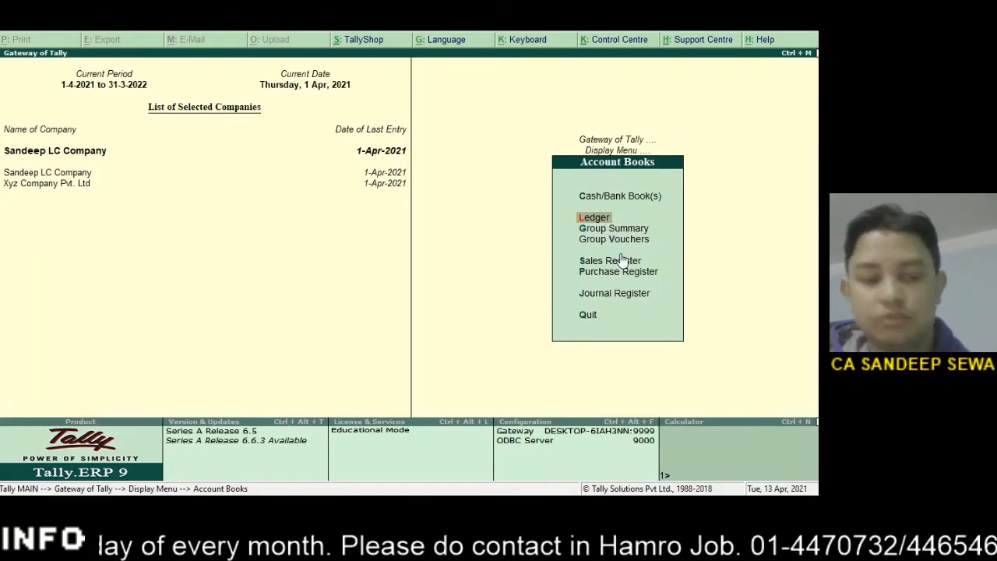
pyautogui.press('Escape')
pyautogui.press('Escape')
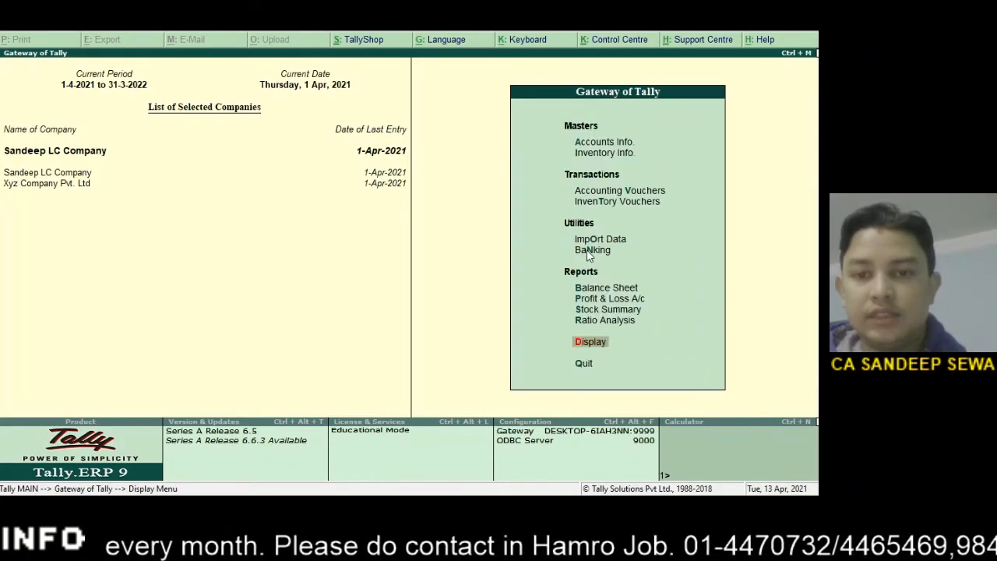
# Start a purchase voucher with supplier invoice number 1 and keep the default invoice date.
pyautogui.press('v')
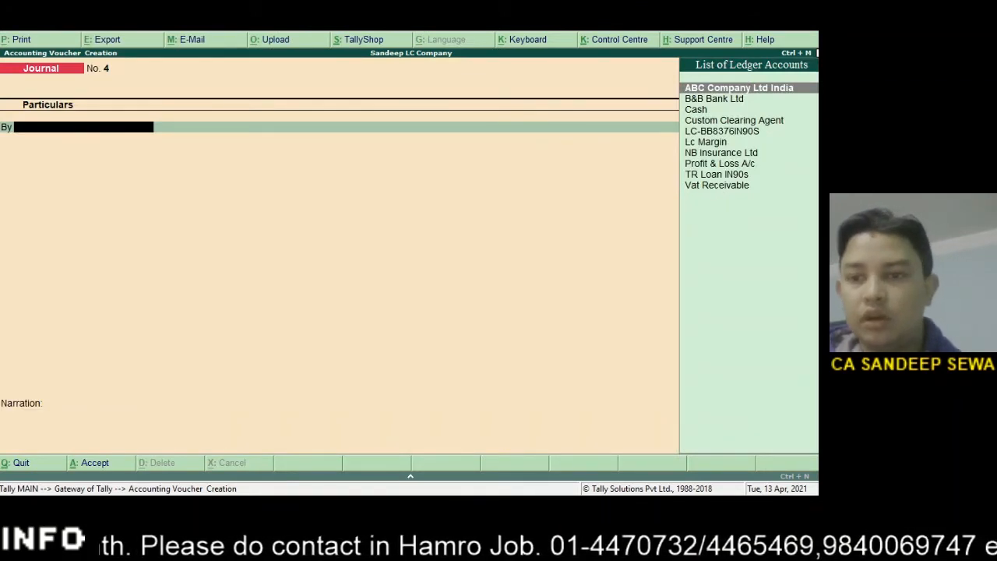
pyautogui.press('F9')
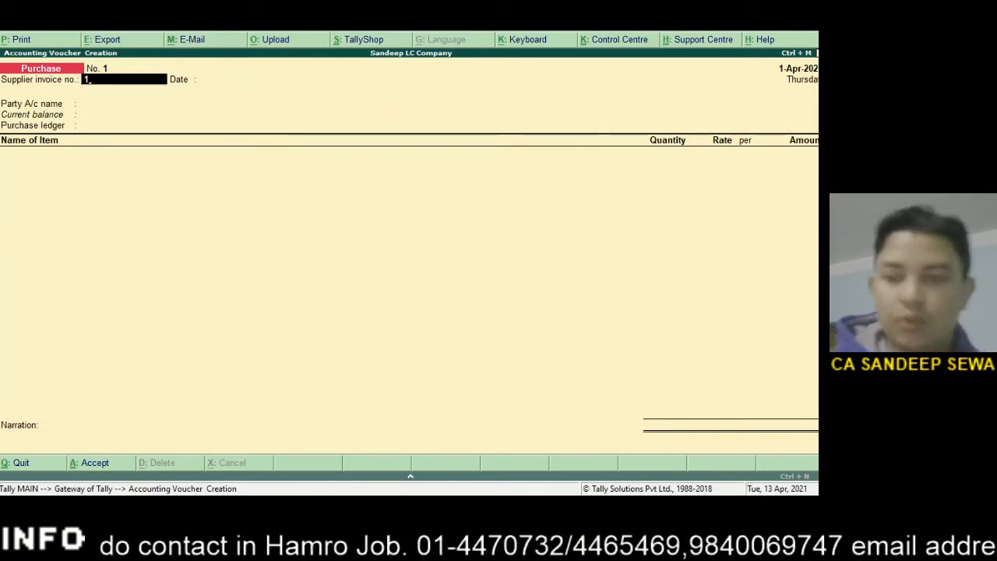
pyautogui.write('1')
pyautogui.press('Return')
pyautogui.press('Return')
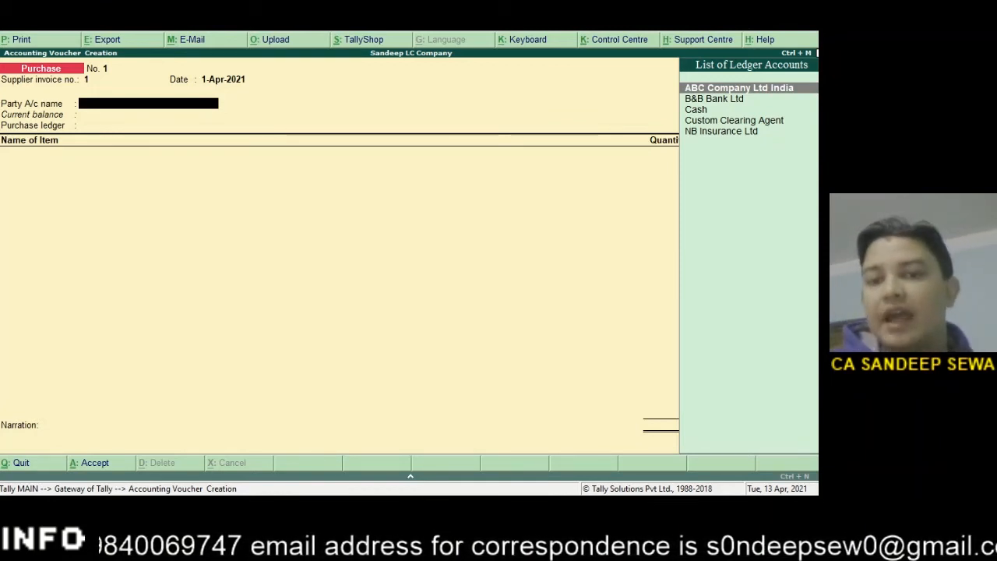
# Look through the party accounts offered for the purchase voucher, and quit the voucher without saving.
pyautogui.press('Down')
pyautogui.press('Down')
pyautogui.press('Up')
pyautogui.press('Up')
pyautogui.press('Down')
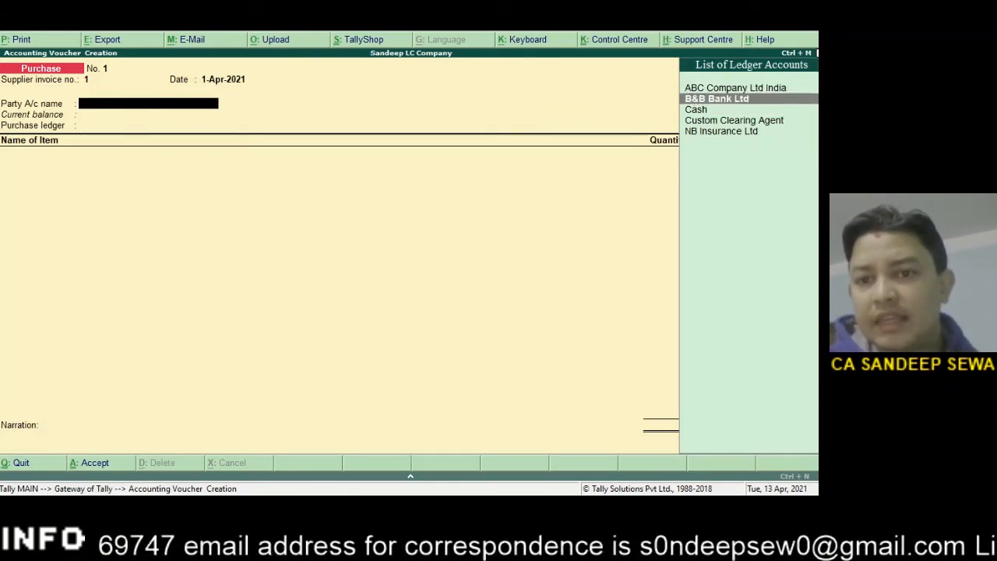
pyautogui.press('Down')
pyautogui.press('Down')
pyautogui.press('Down')
pyautogui.press('Up')
pyautogui.press('Up')
pyautogui.press('Up')
pyautogui.press('Up')
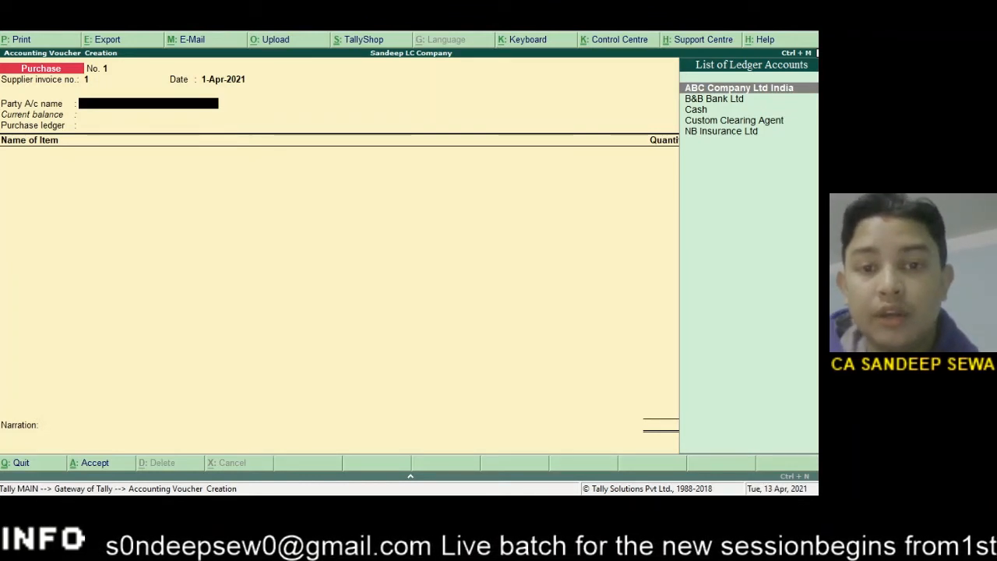
pyautogui.press('Escape')
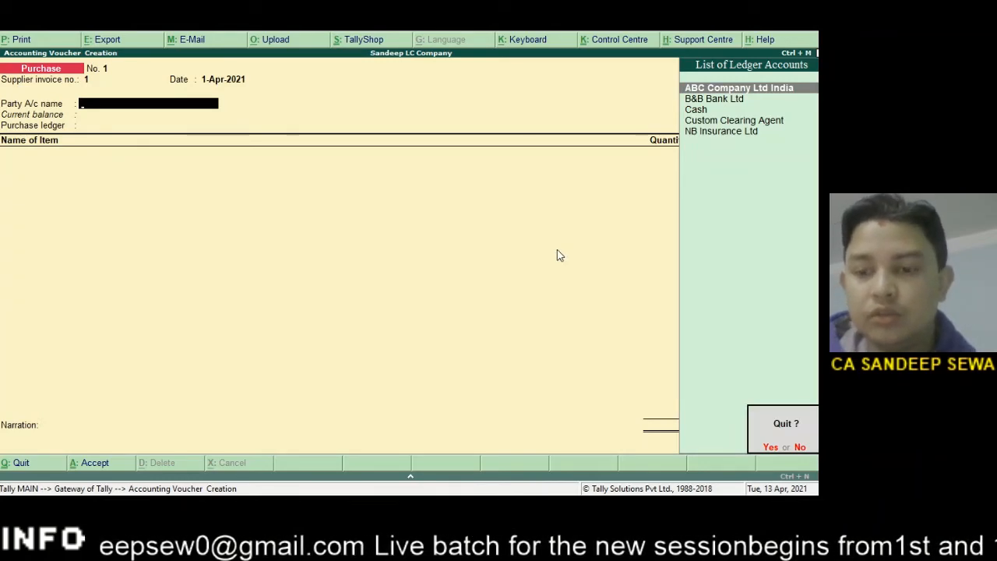
pyautogui.press('y')
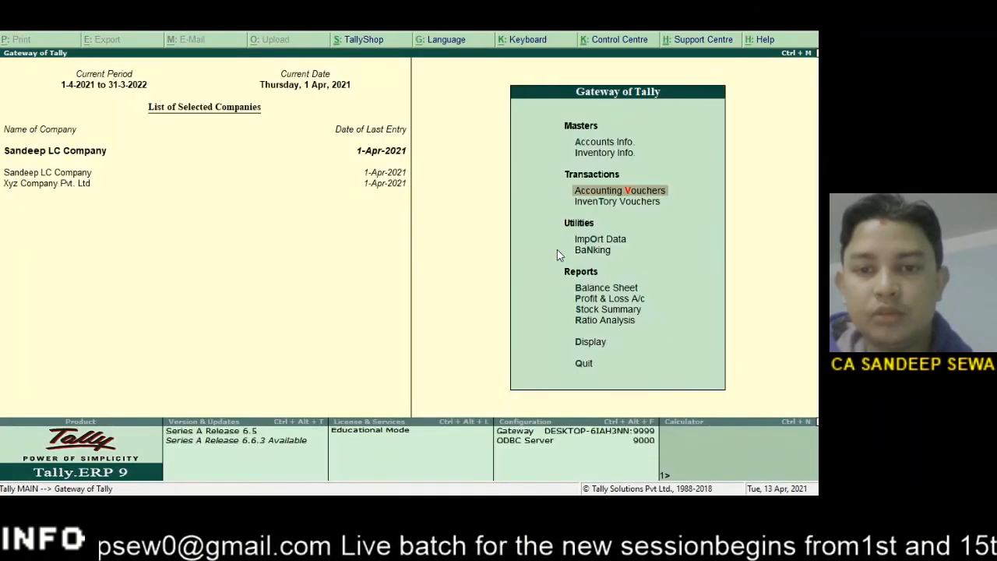
# Open the LC-BB8376IN90S ledger for alteration and keep its name and blank alias.
pyautogui.click(608, 143)
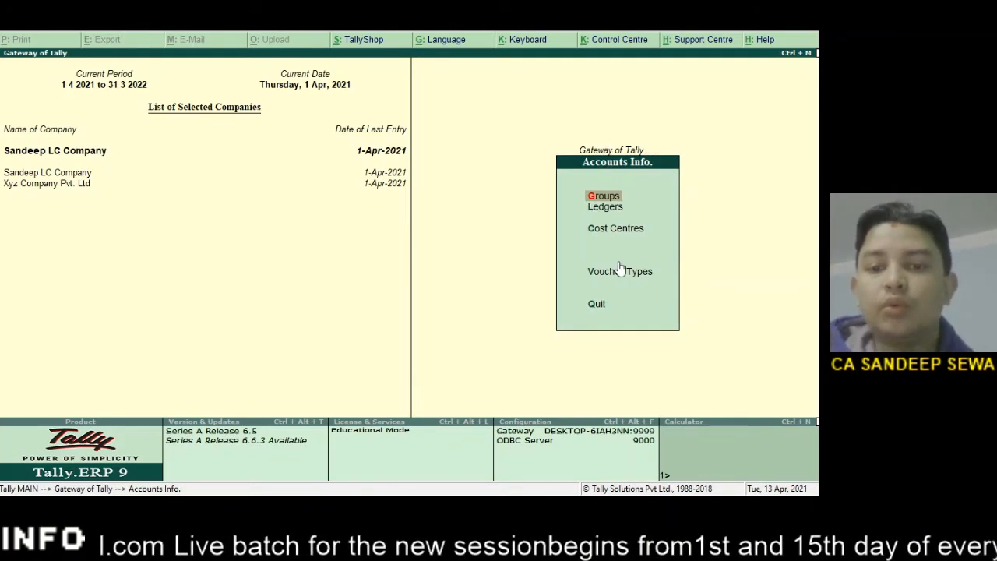
pyautogui.click(609, 208)
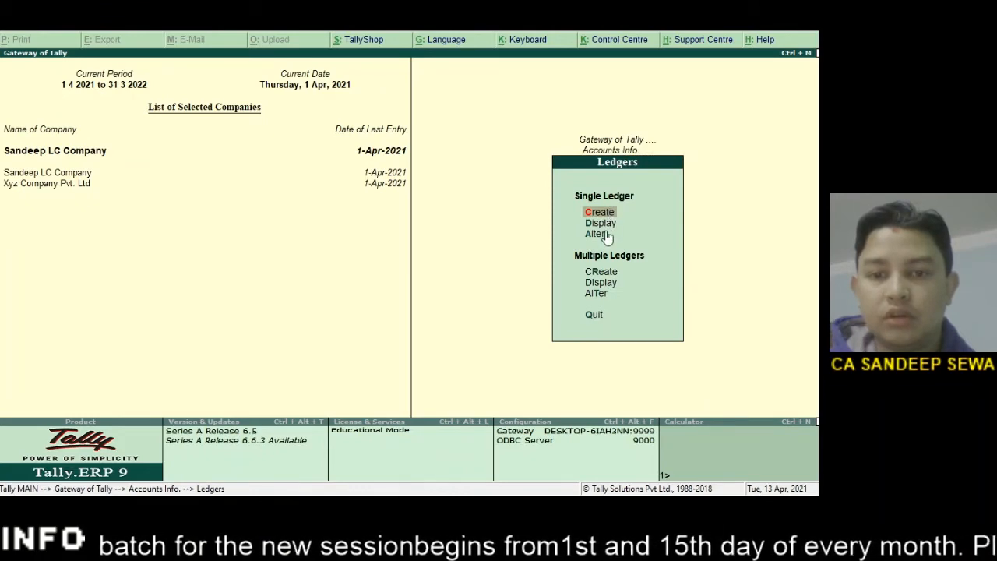
pyautogui.click(594, 235)
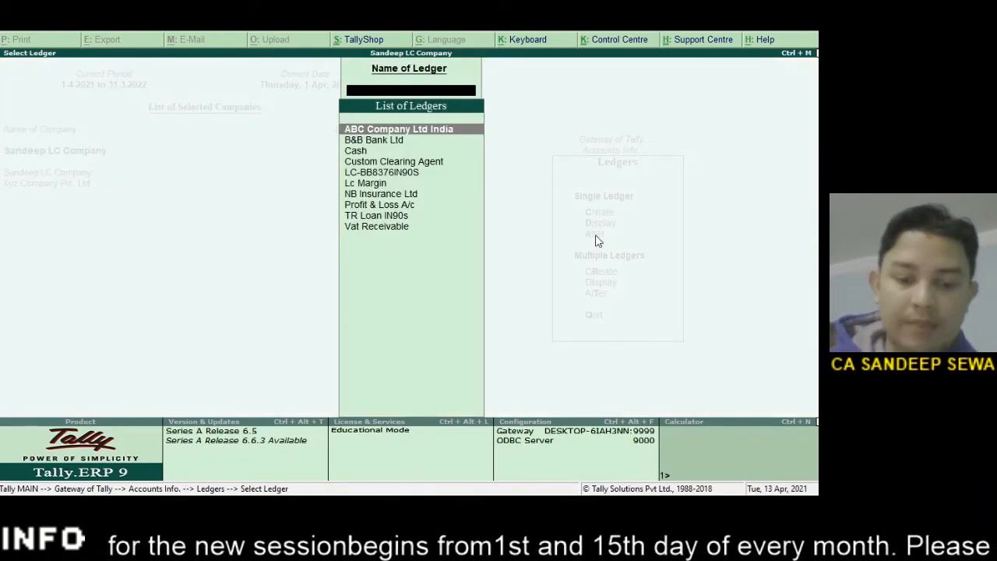
pyautogui.write('L')
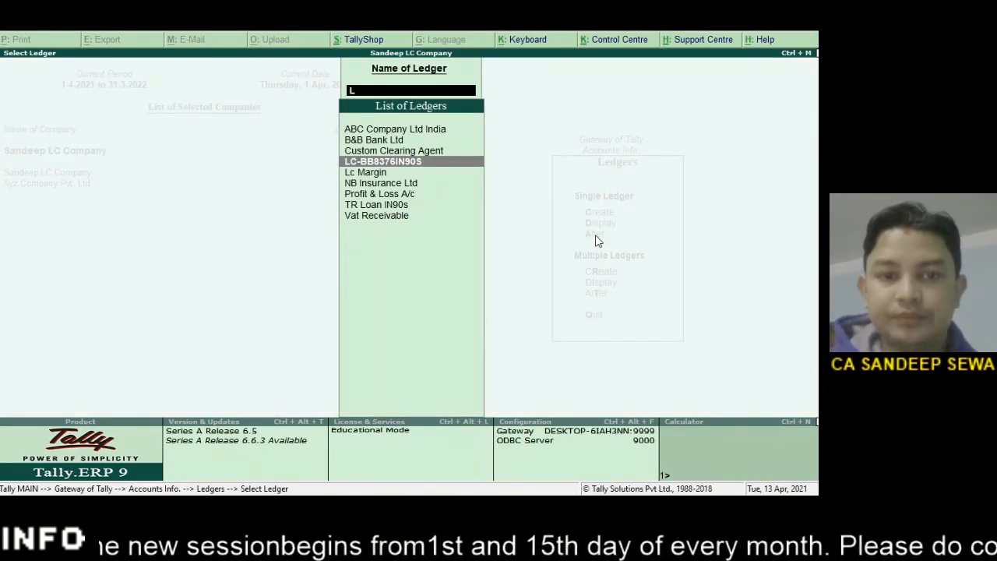
pyautogui.press('Return')
pyautogui.press('Return')
pyautogui.press('Return')
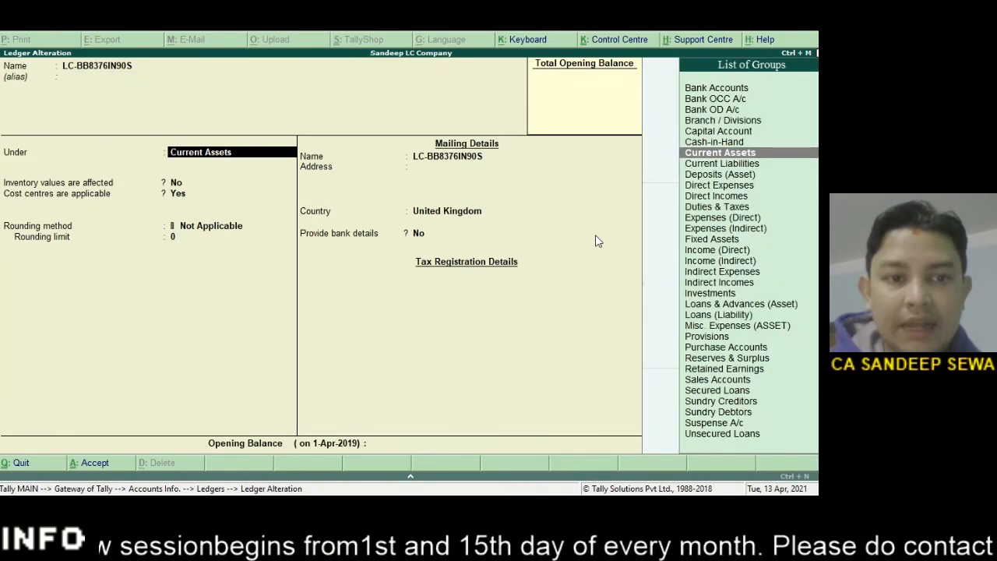
# Regroup the LC-BB8376IN90S ledger under Sundry Debtors, keeping the default bill-by-bill, inventory and cost centre settings.
pyautogui.write('Sun')
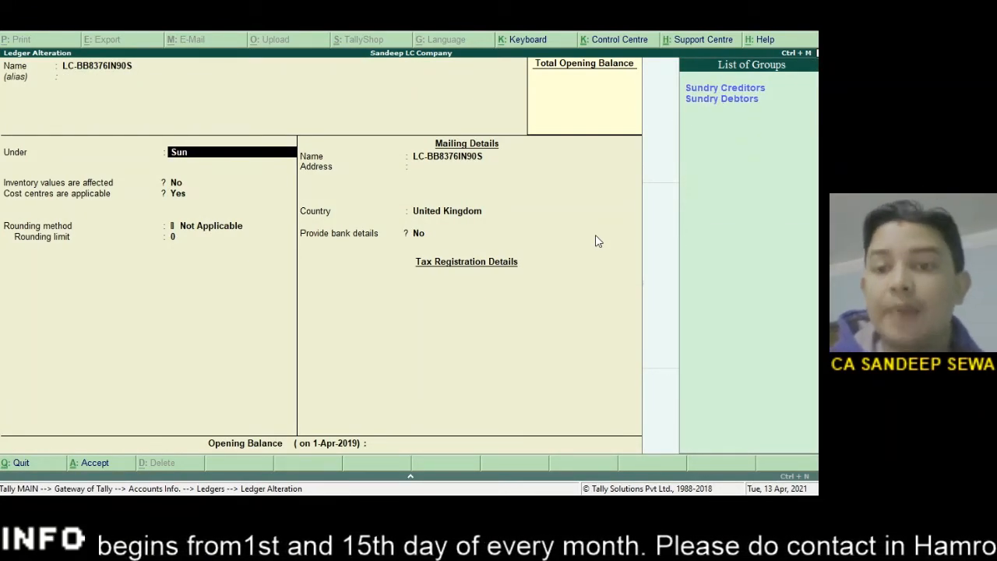
pyautogui.press('Down')
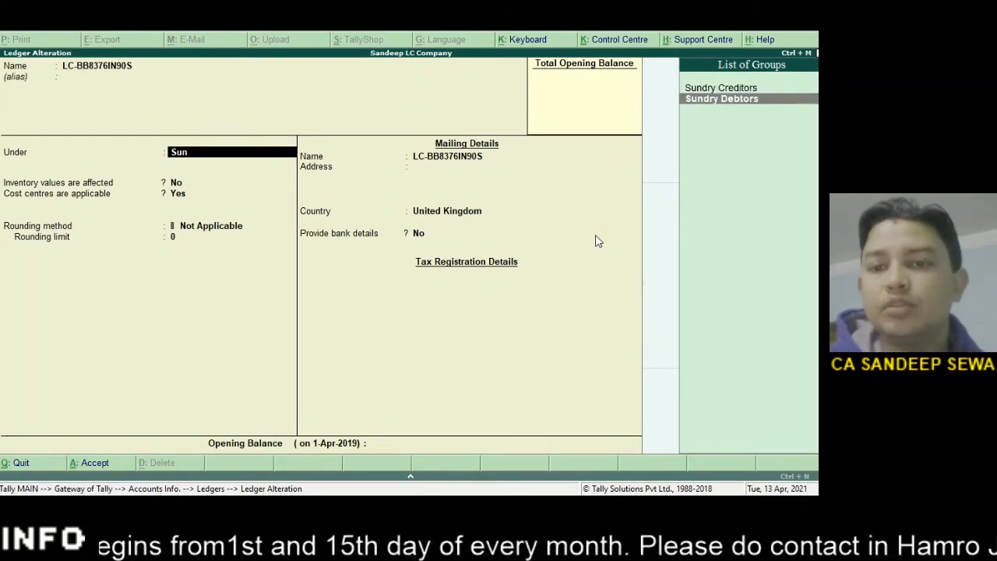
pyautogui.press('Return')
pyautogui.press('Return')
pyautogui.press('Return')
pyautogui.press('Return')
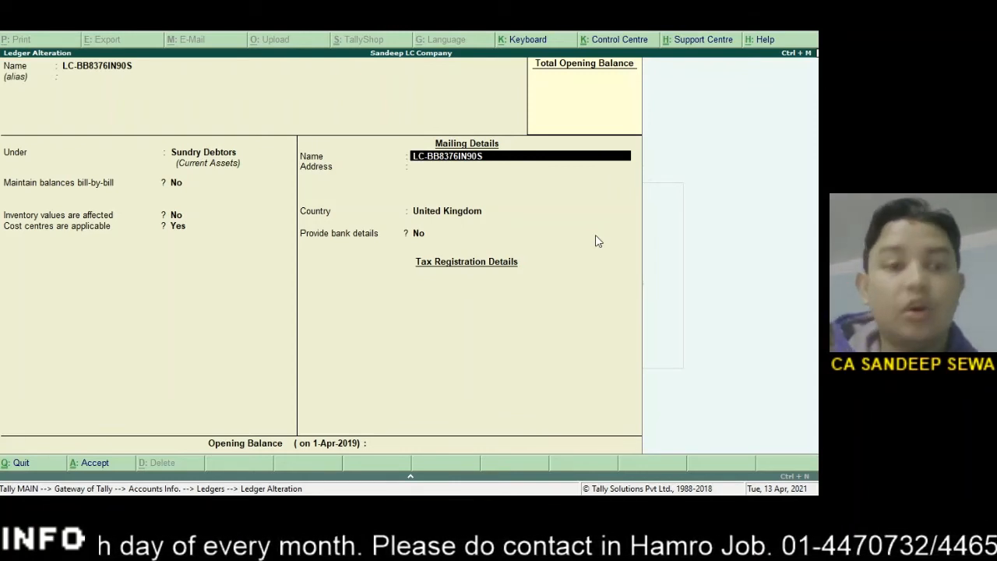
# Keep the ledger's mailing details and blank opening balance, save it, and return to the Gateway of Tally.
pyautogui.press('Return')
pyautogui.press('Return')
pyautogui.press('Return')
pyautogui.press('Return')
pyautogui.press('Return')
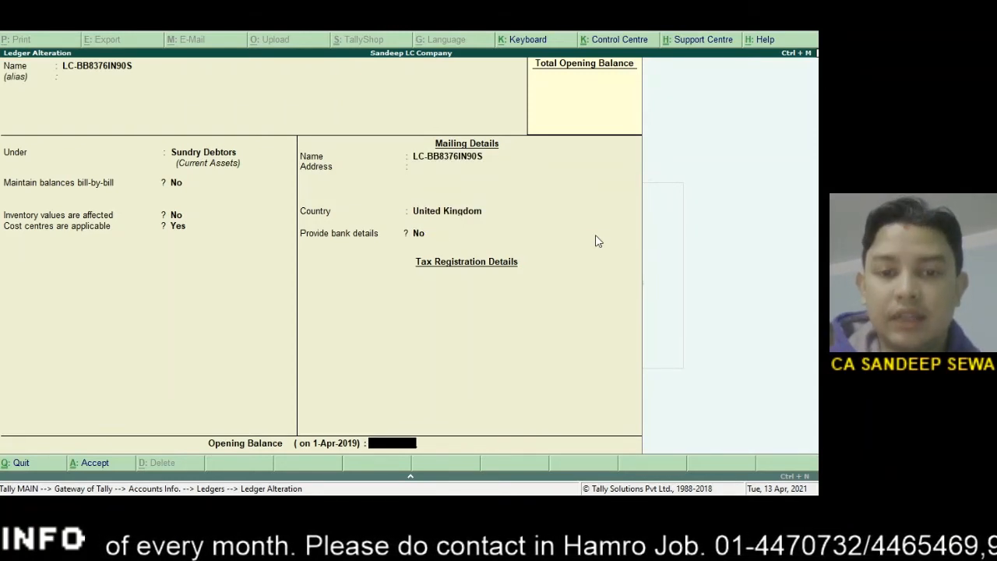
pyautogui.press('Return')
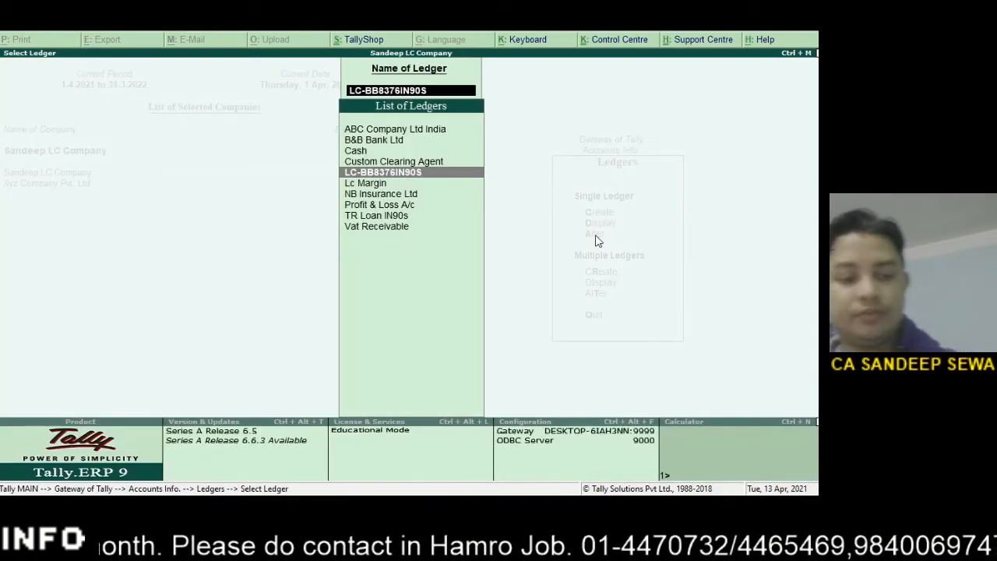
pyautogui.press('Escape')
pyautogui.press('Escape')
pyautogui.press('Escape')
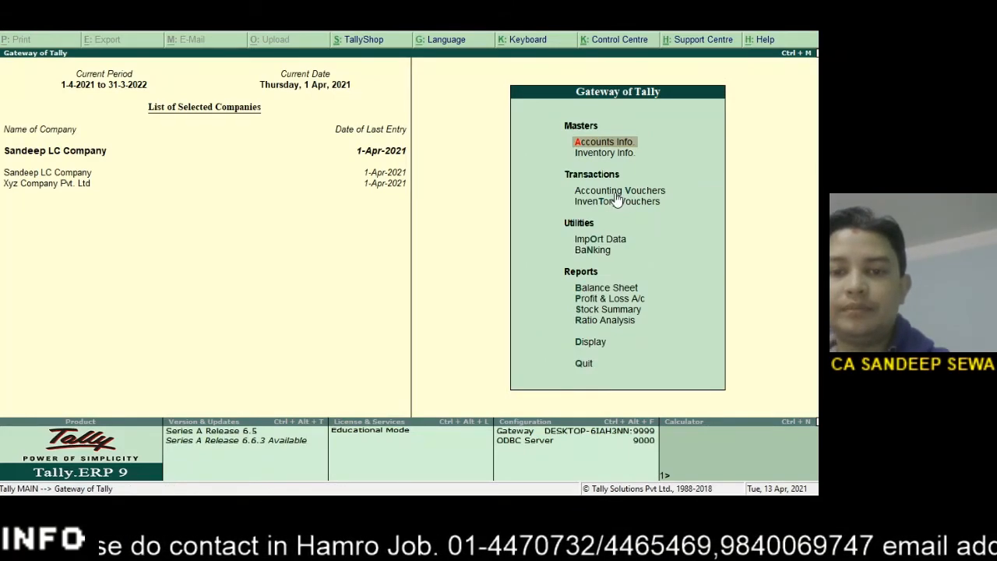
# Start a new purchase voucher with supplier invoice number 1 and accept the default invoice date.
pyautogui.click(616, 193)
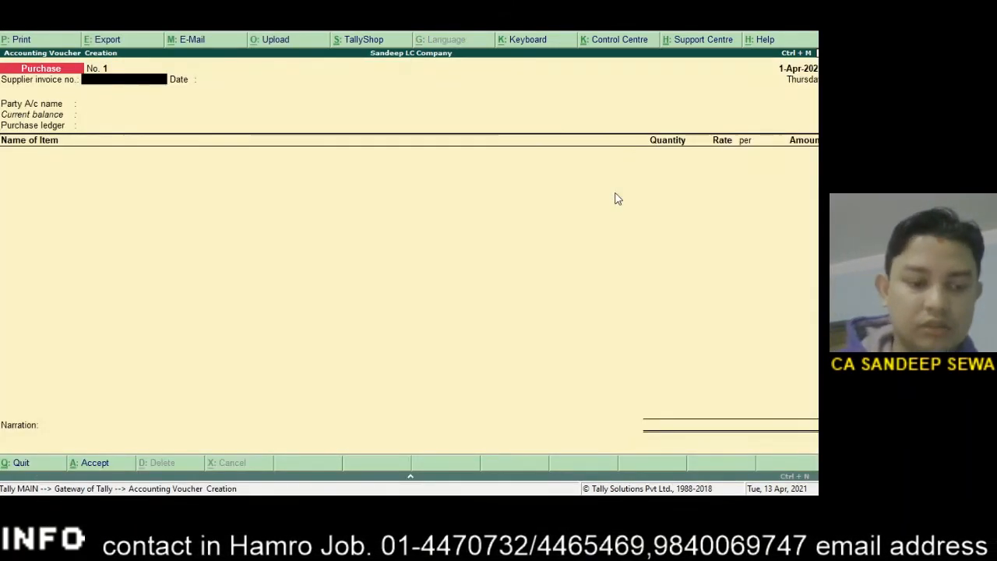
pyautogui.write('1')
pyautogui.press('Return')
pyautogui.press('Return')
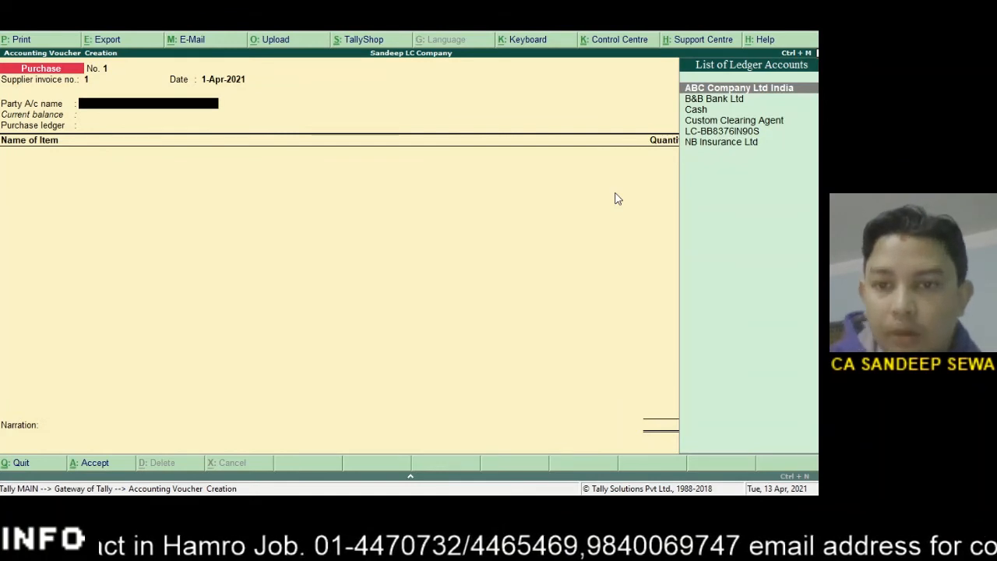
# Choose LC-BB8376IN90S as the purchase voucher's party account and accept its supplier details unchanged.
pyautogui.press('Down')
pyautogui.press('Down')
pyautogui.press('Down')
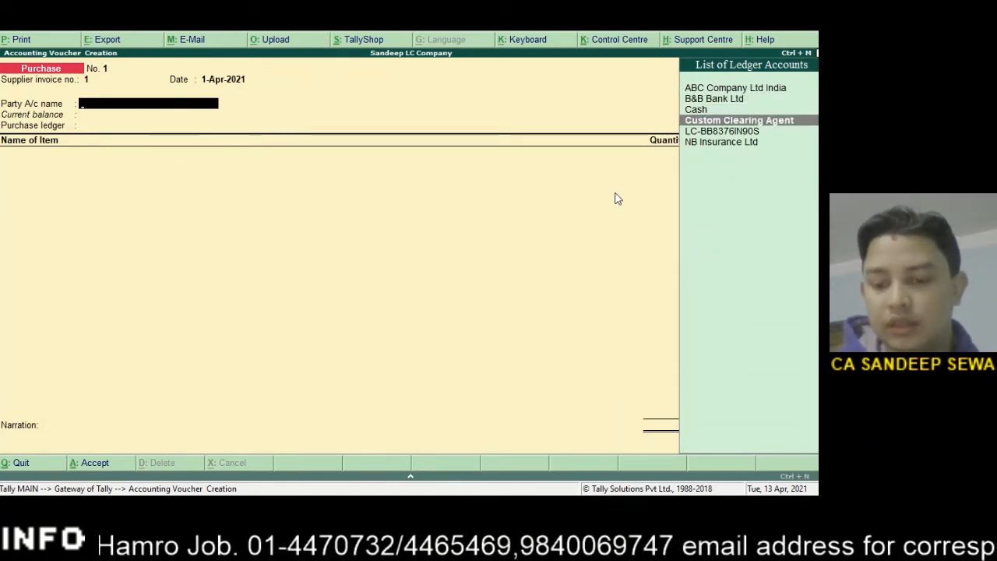
pyautogui.press('Down')
pyautogui.press('Return')
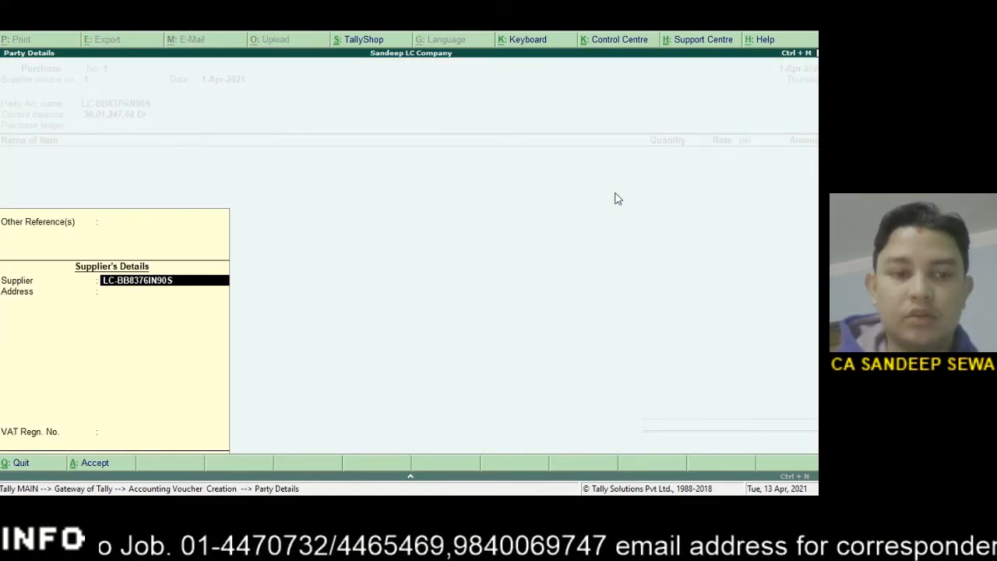
pyautogui.press('Return')
pyautogui.press('Return')
pyautogui.press('Return')
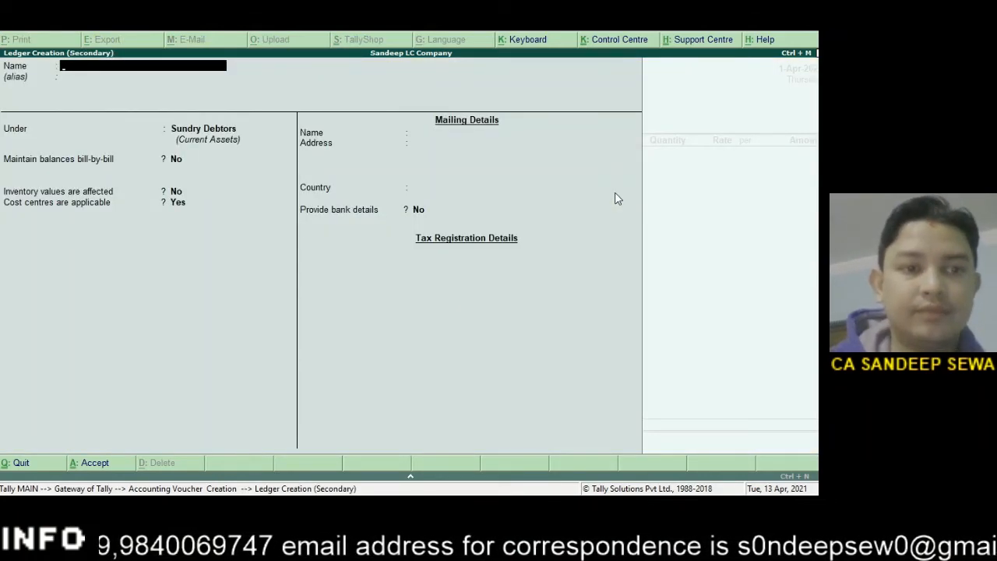
pyautogui.press('Escape')
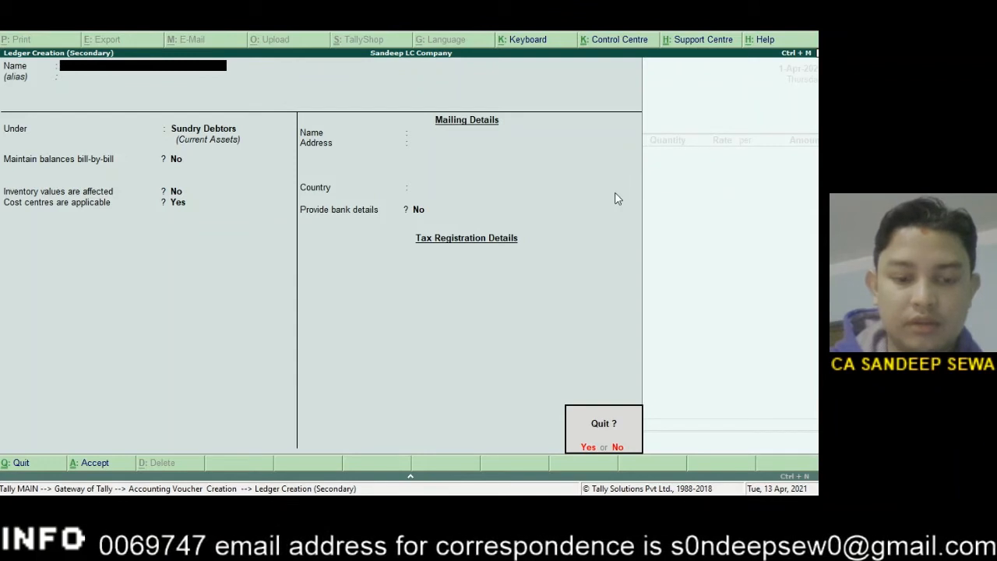
pyautogui.press('y')
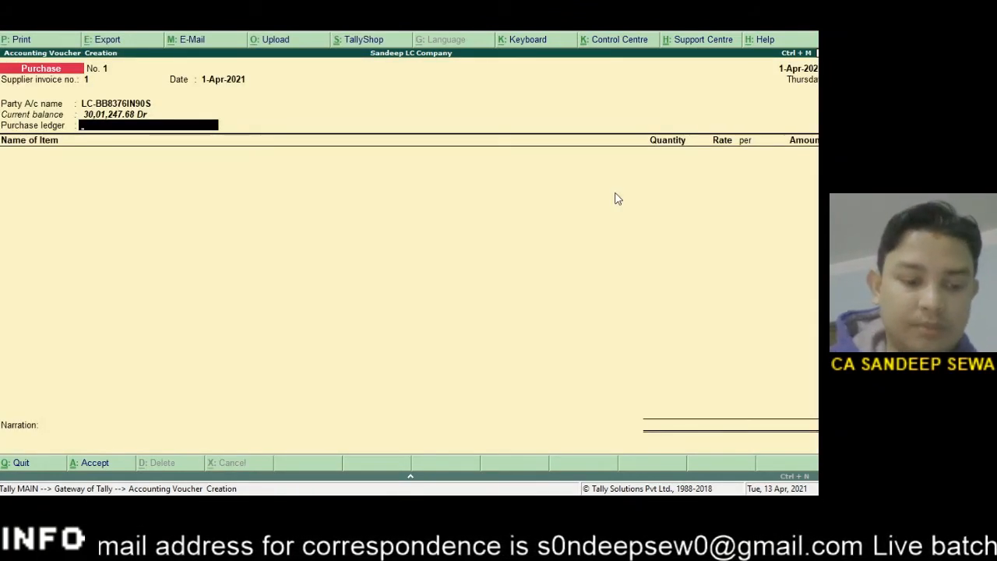
# Create a purchase ledger named Bike from within the voucher and place it under Purchase Accounts.
pyautogui.hotkey('alt', 'c')
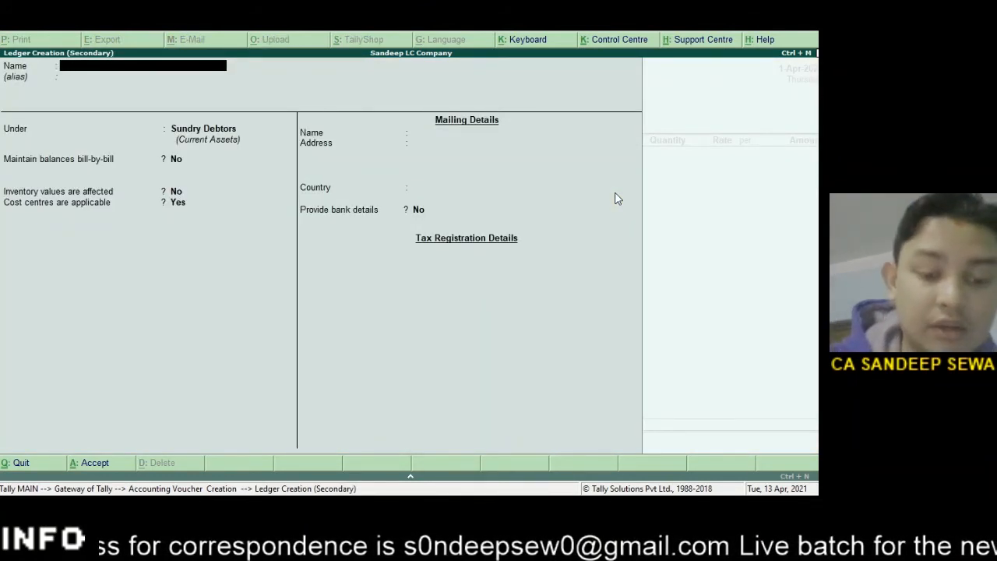
pyautogui.write('Bike')
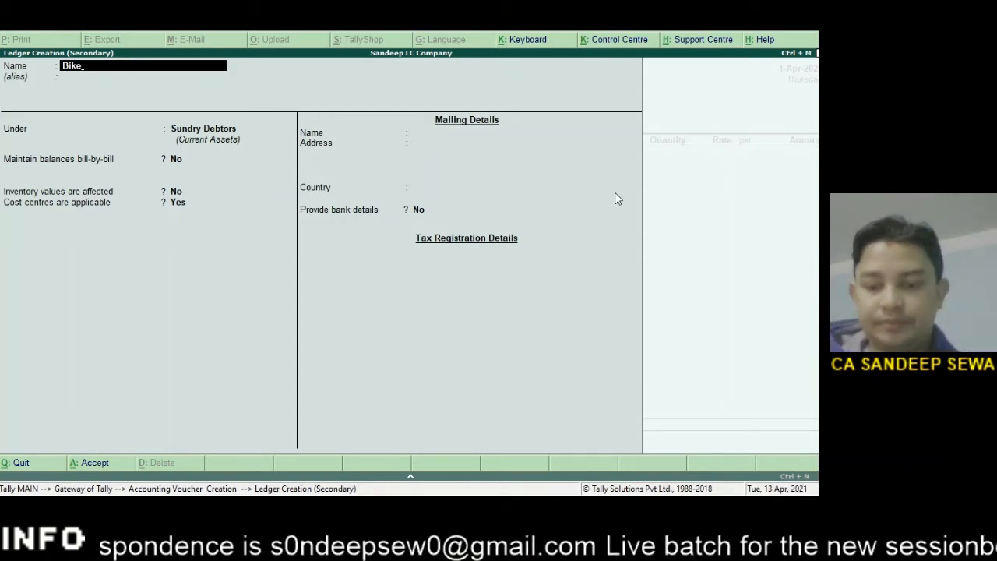
pyautogui.press('Return')
pyautogui.press('Return')
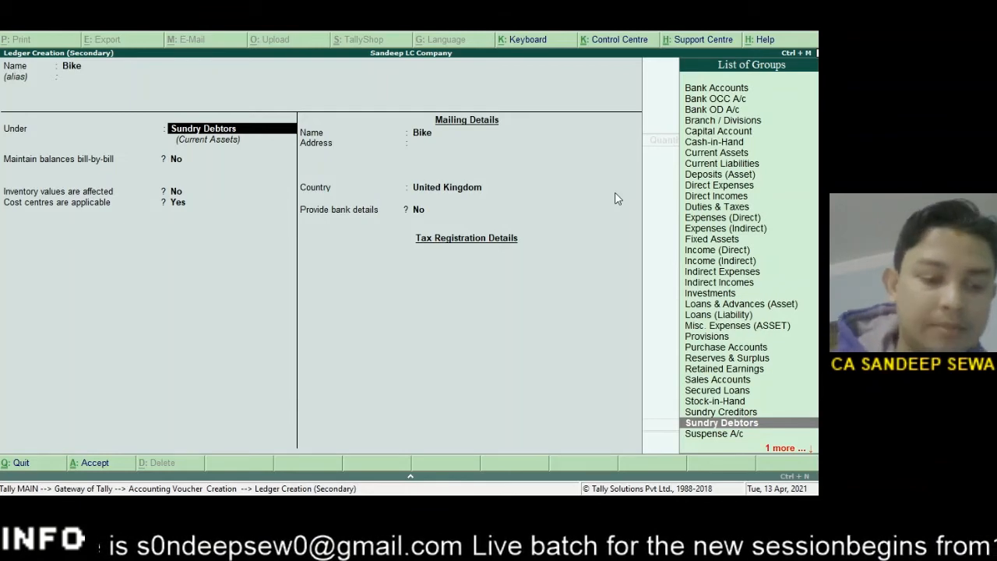
pyautogui.write('Su')
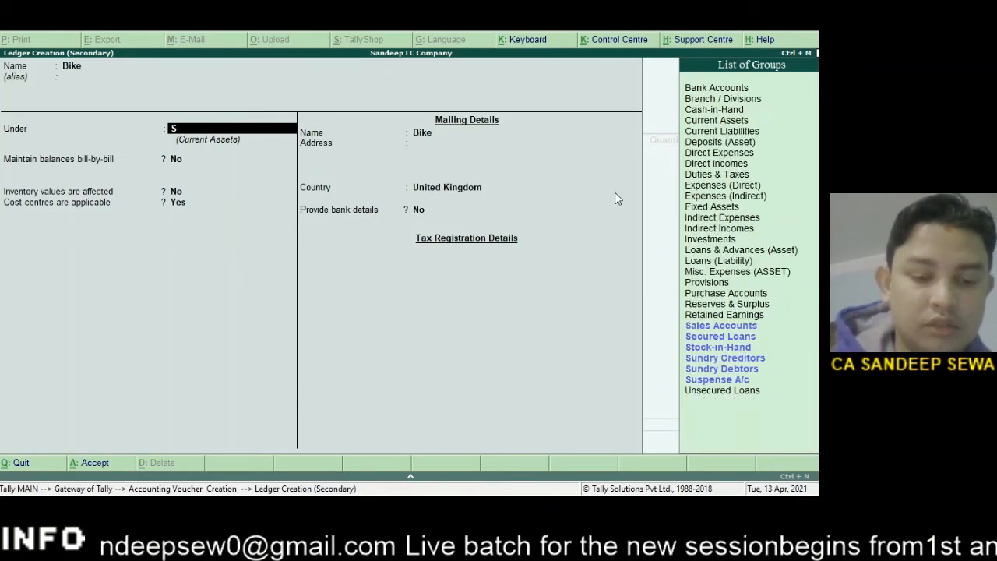
pyautogui.press('BackSpace')
pyautogui.press('BackSpace')
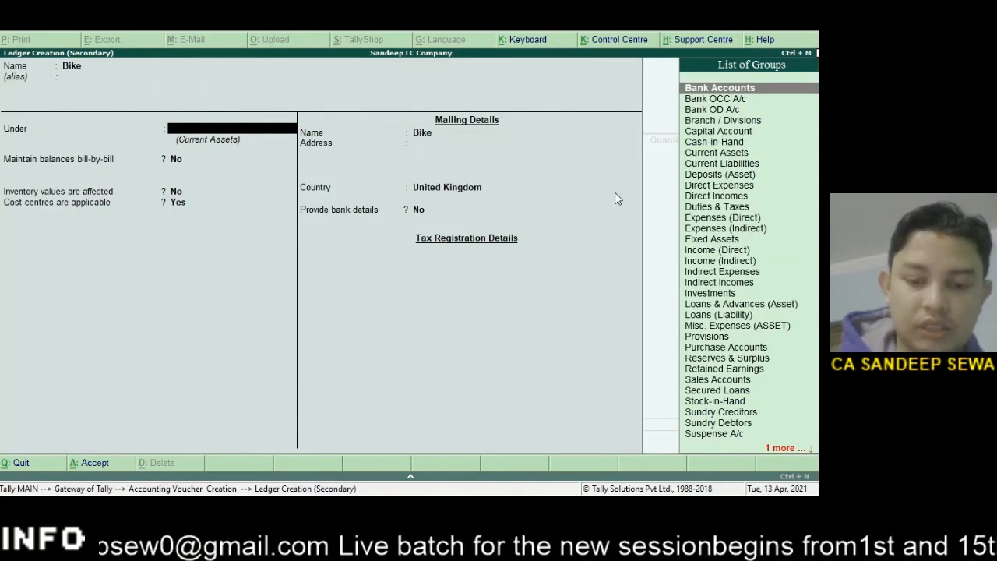
pyautogui.write('Pur')
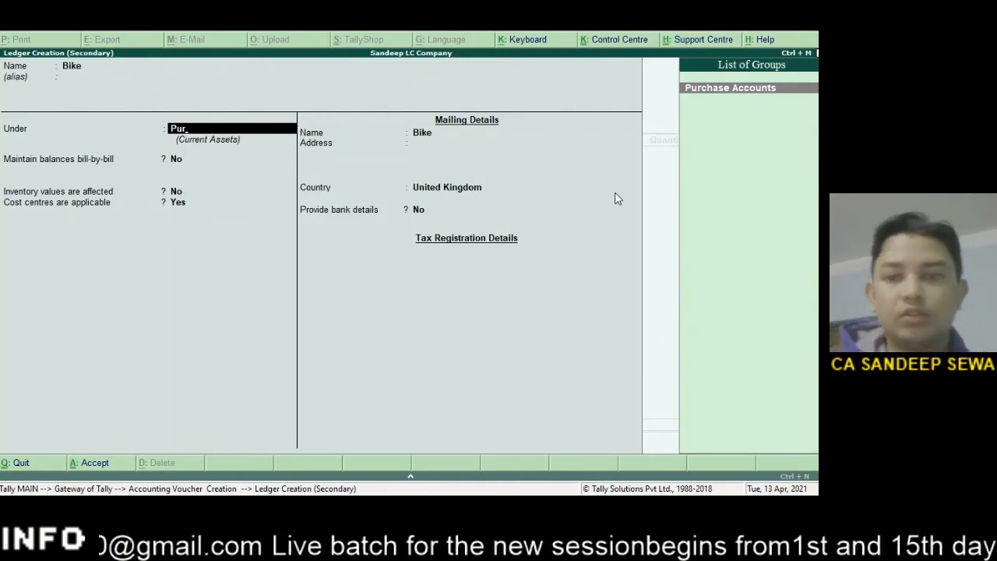
pyautogui.press('Return')
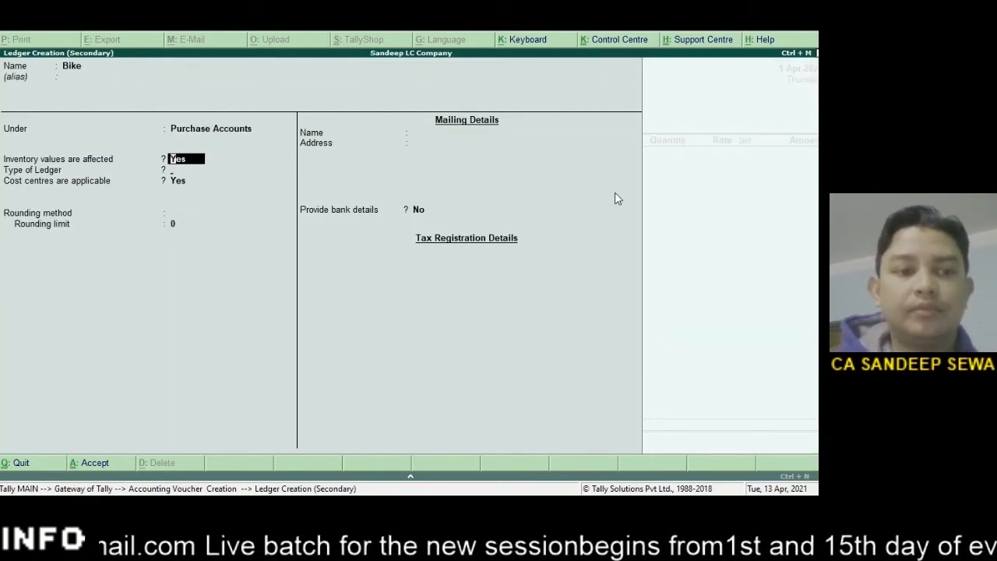
# Keep inventory values affected, disable cost centres, leave ledger type and rounding Not Applicable, and save Bike as the purchase ledger.
pyautogui.press('Return')
pyautogui.press('Return')
pyautogui.press('n')
pyautogui.press('Return')
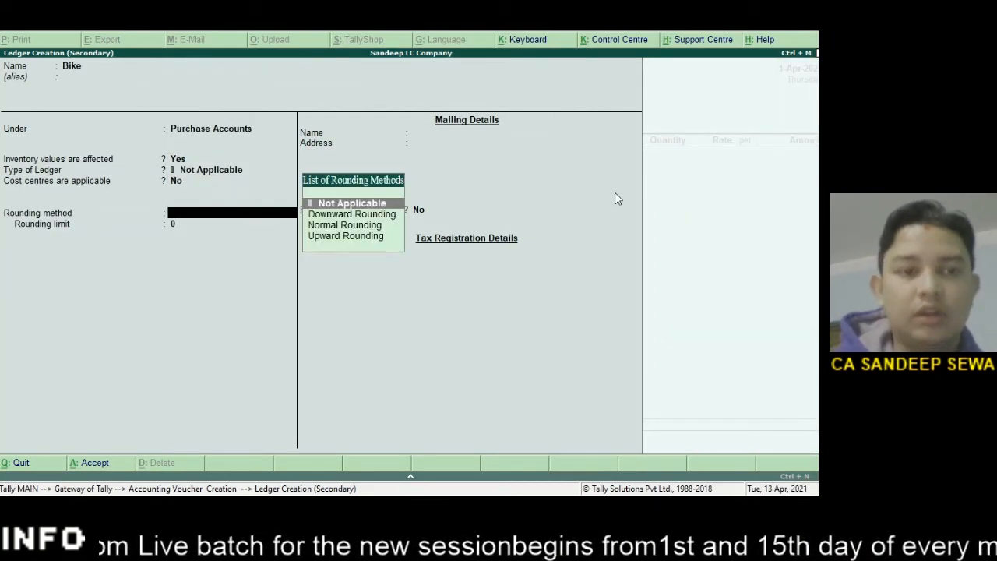
pyautogui.press('Return')
pyautogui.press('Return')
pyautogui.press('Return')
pyautogui.press('Return')
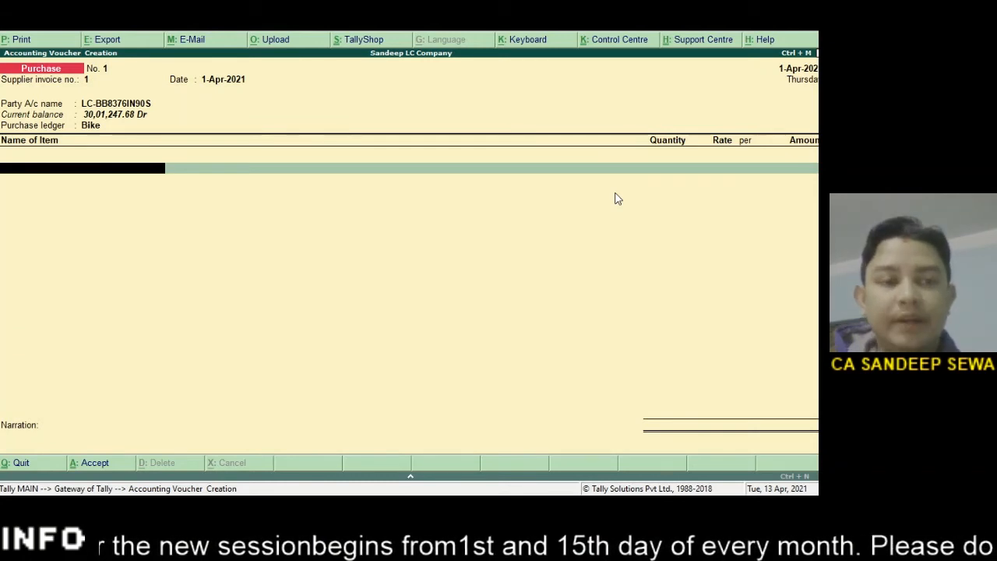
# Add the stock item 150 Pulsar to the purchase voucher with a blank description.
pyautogui.press('Return')
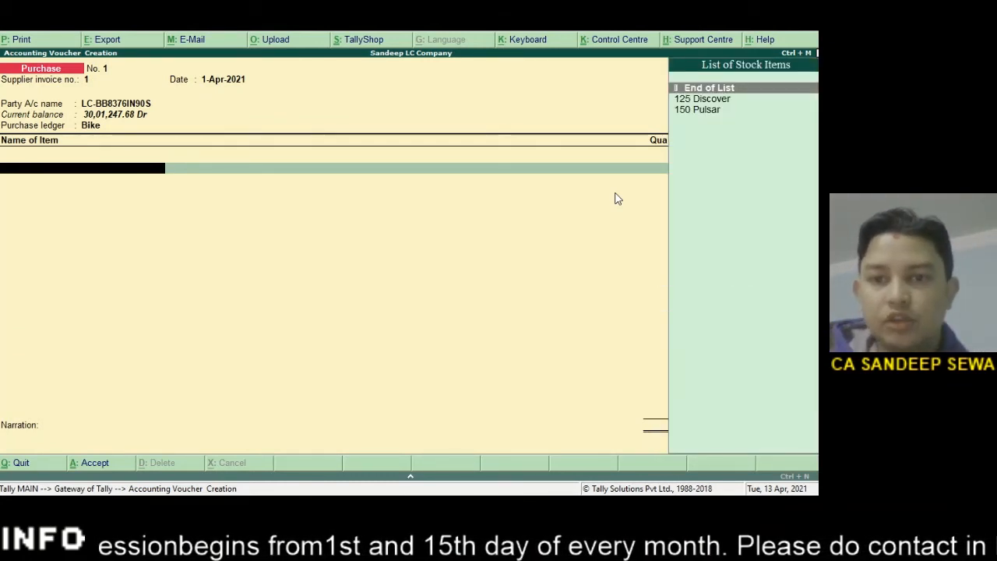
pyautogui.press('Down')
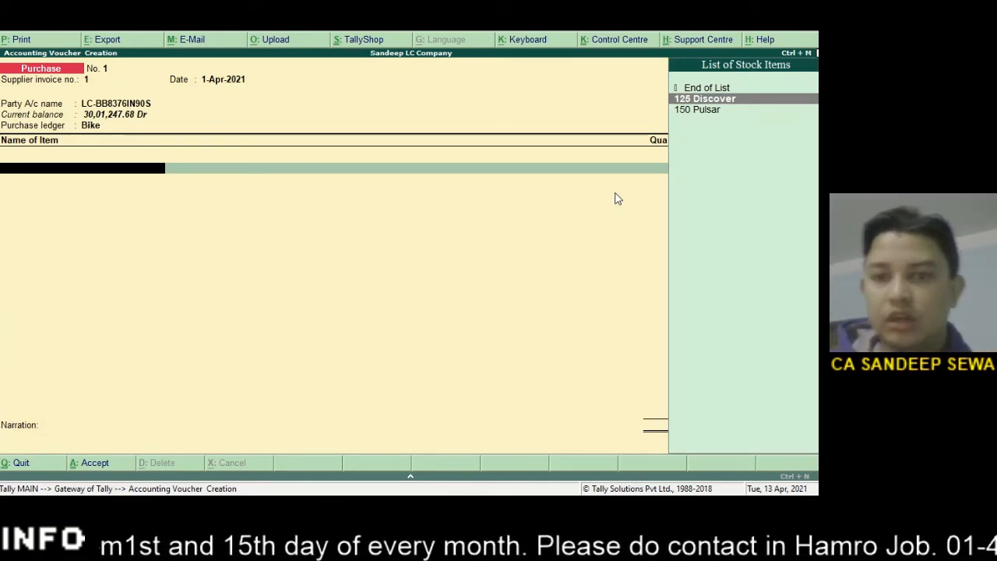
pyautogui.press('Down')
pyautogui.press('Return')
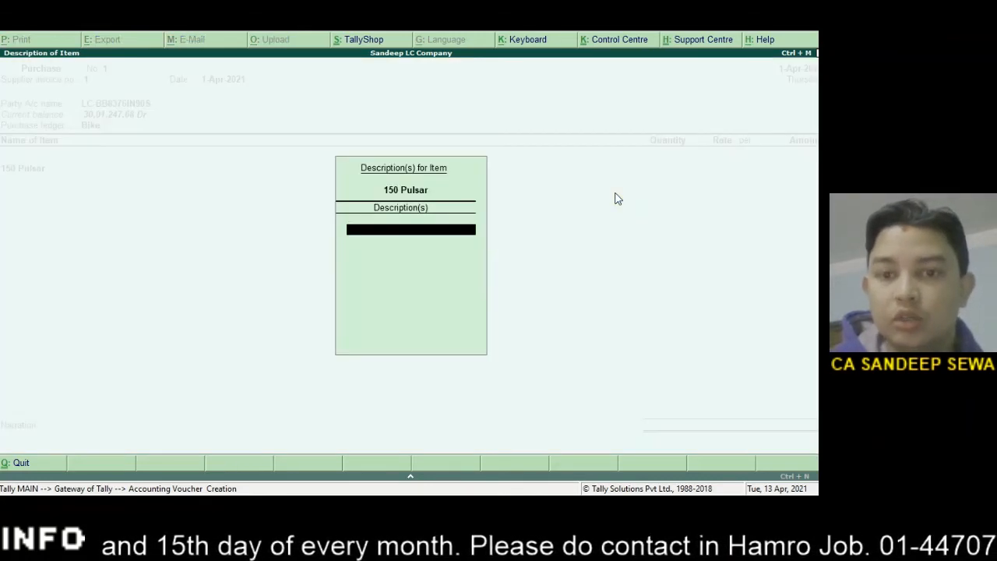
pyautogui.press('Return')
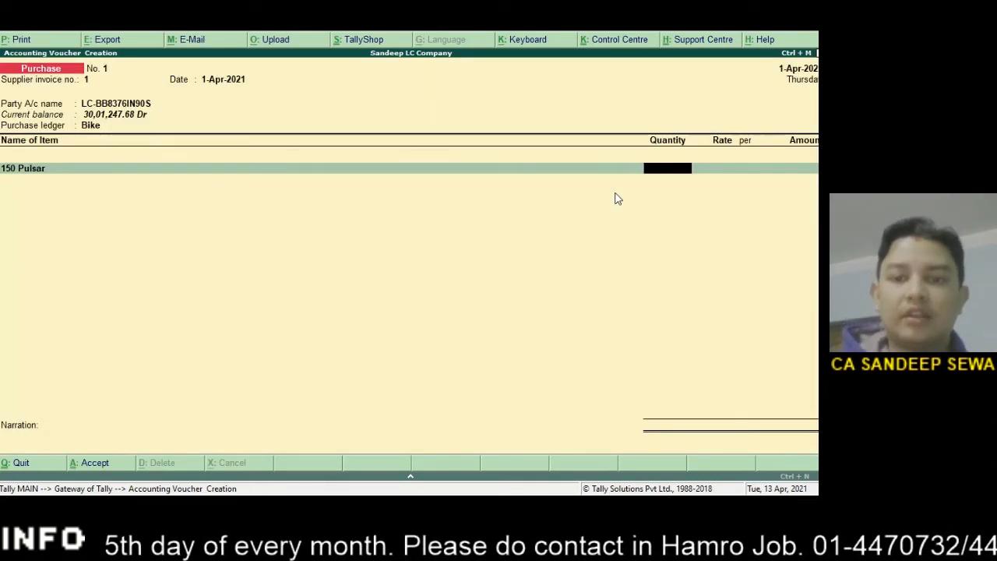
# Set the 150 Pulsar quantity to 40 pcs in the purchase voucher.
pyautogui.write('40.07')
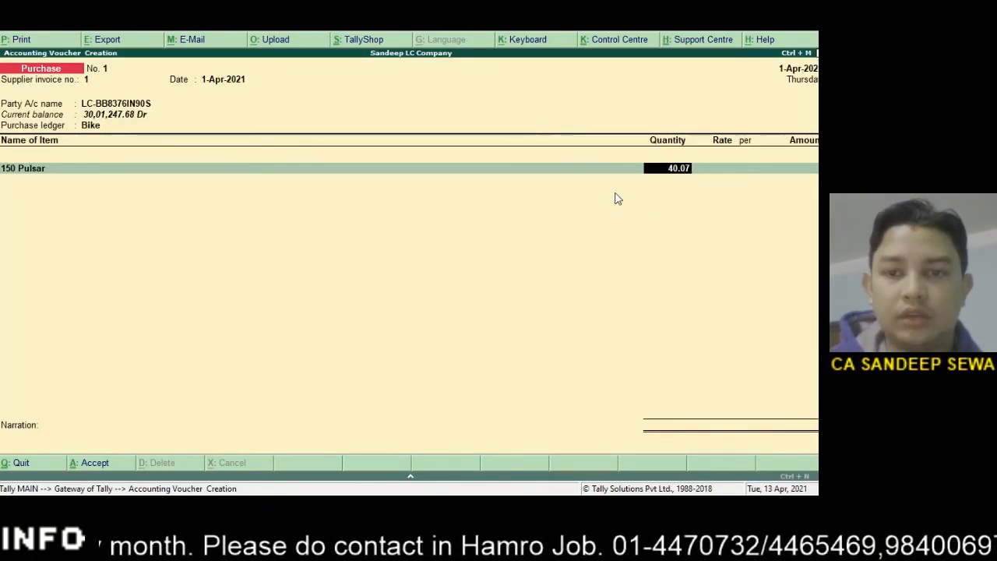
pyautogui.press('BackSpace')
pyautogui.press('BackSpace')
pyautogui.press('BackSpace')
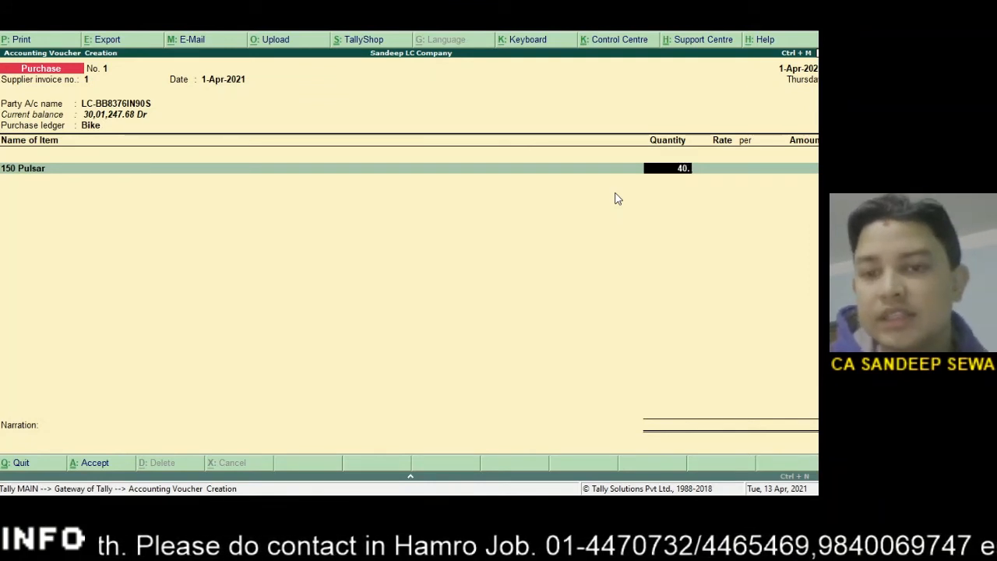
pyautogui.write('.00')
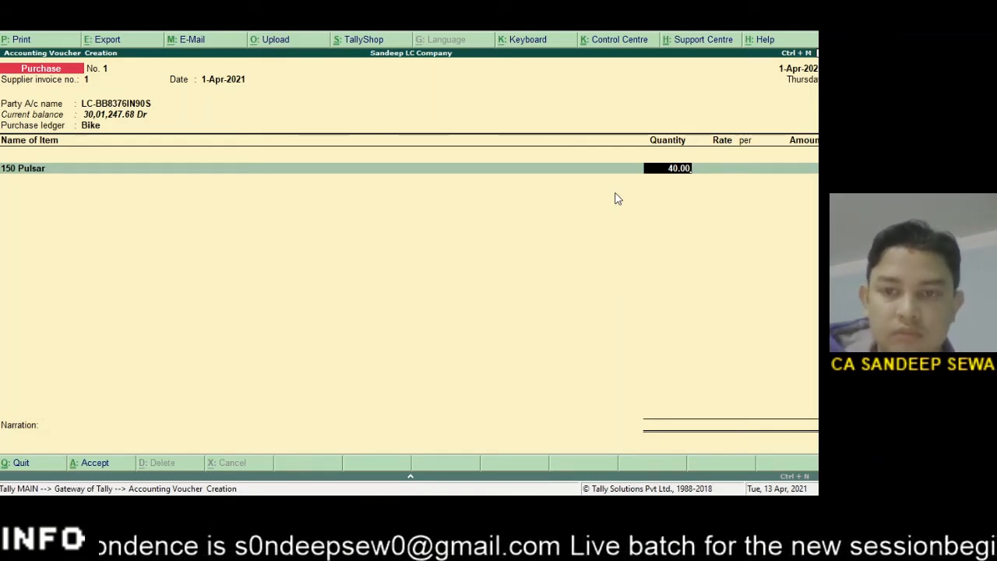
pyautogui.press('Return')
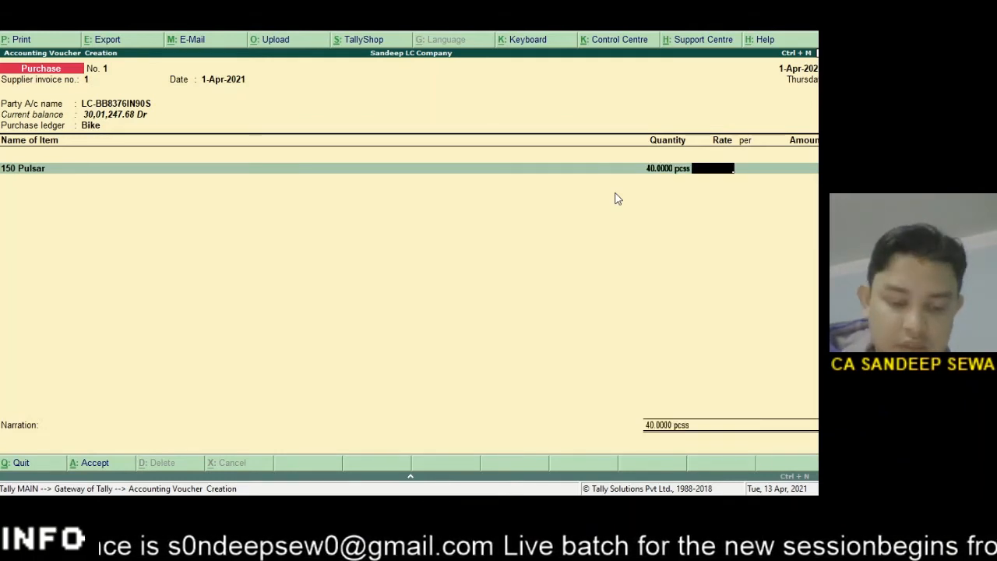
# Set the 150 Pulsar rate to 75,031.19 per pcs and accept the calculated amount.
pyautogui.write('75,03')
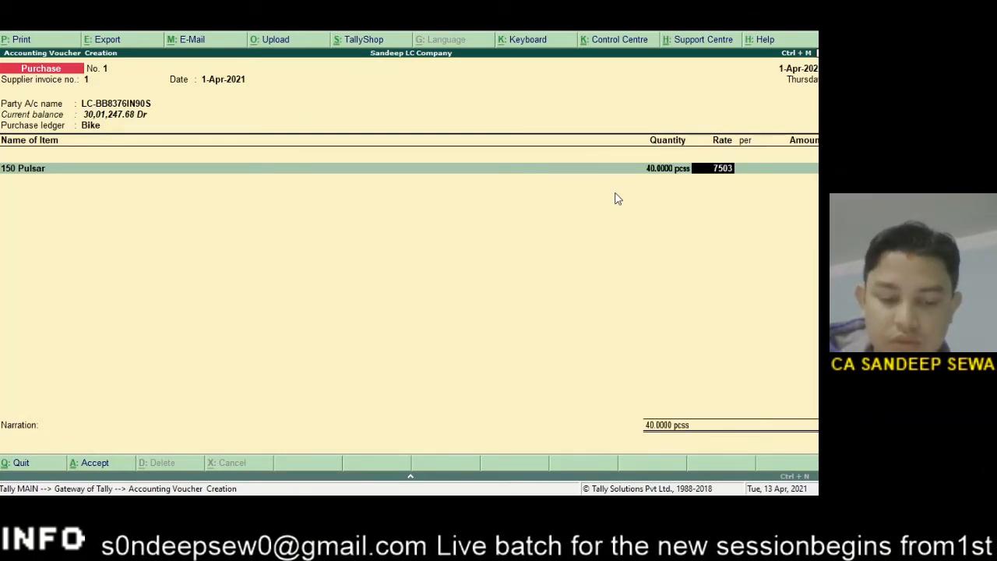
pyautogui.write('1')
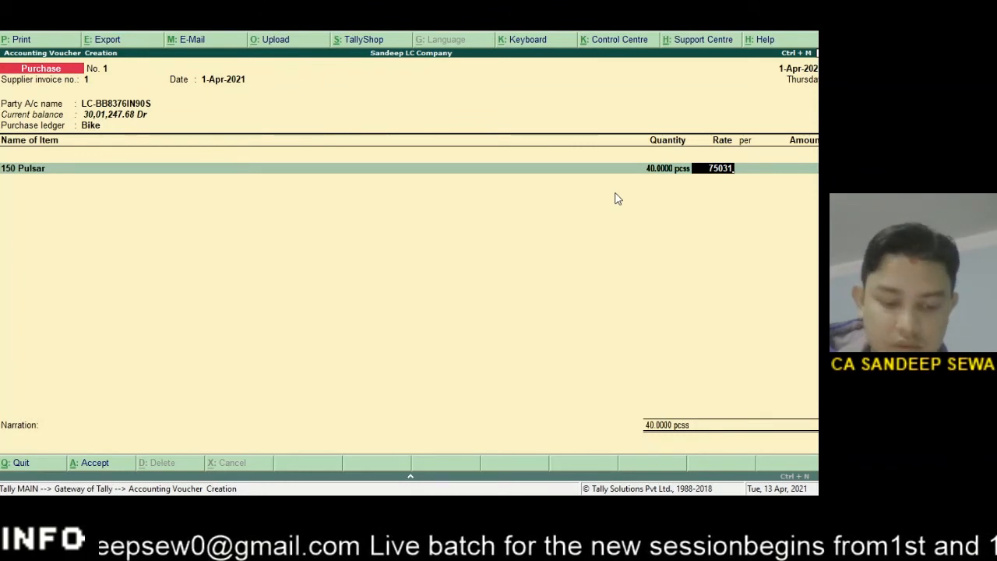
pyautogui.write('.19')
pyautogui.press('Return')
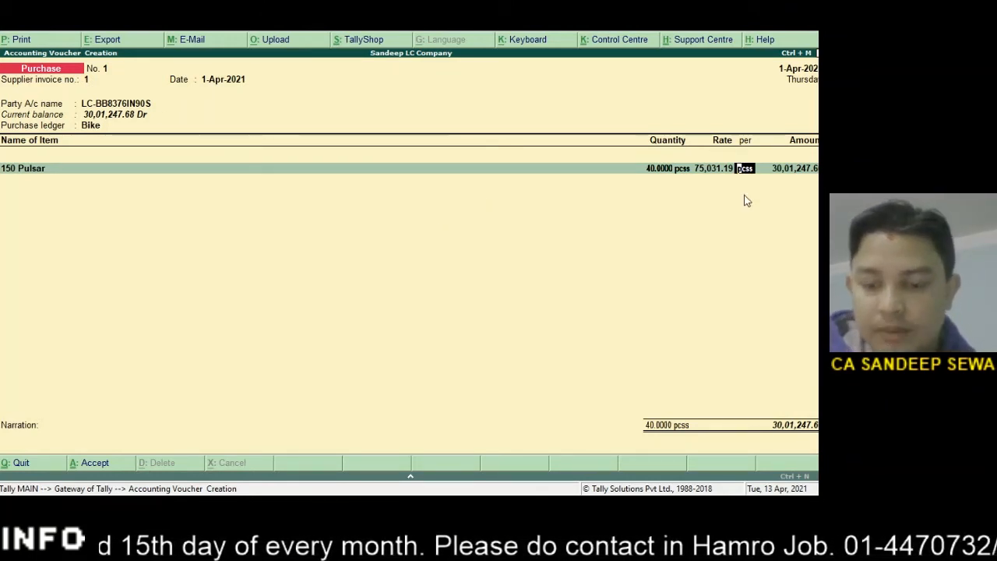
pyautogui.press('Return')
pyautogui.press('Return')
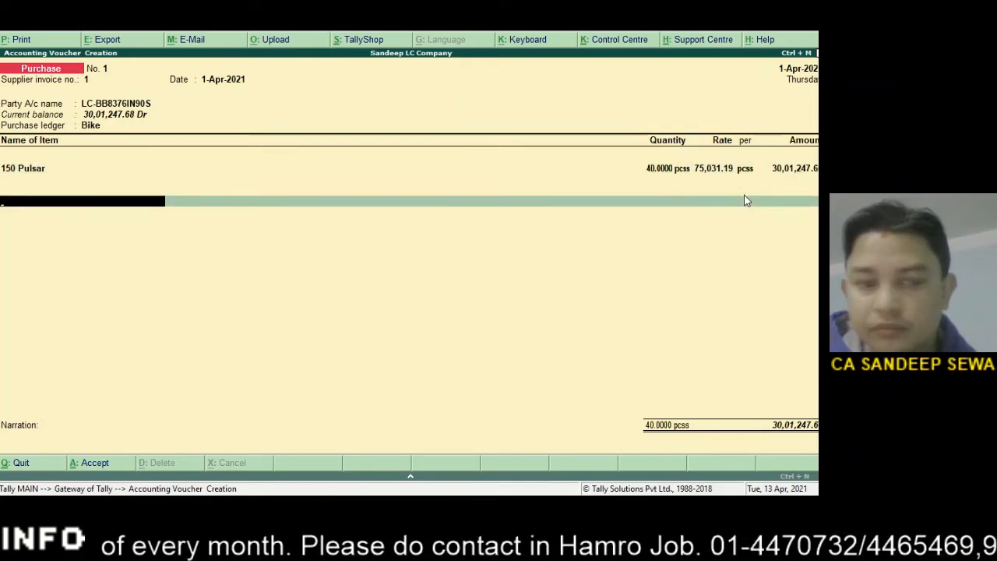
pyautogui.press('BackSpace')
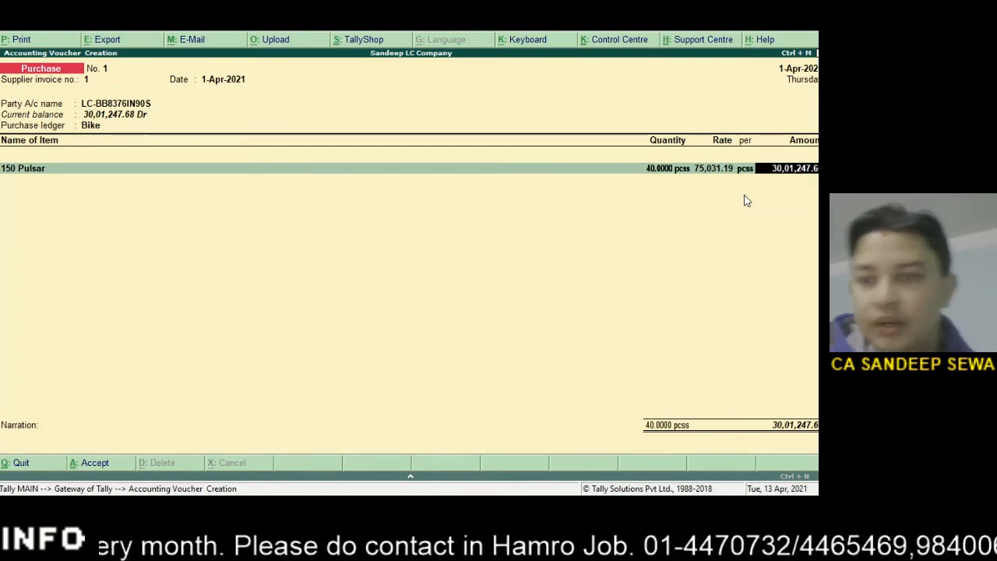
pyautogui.press('Return')
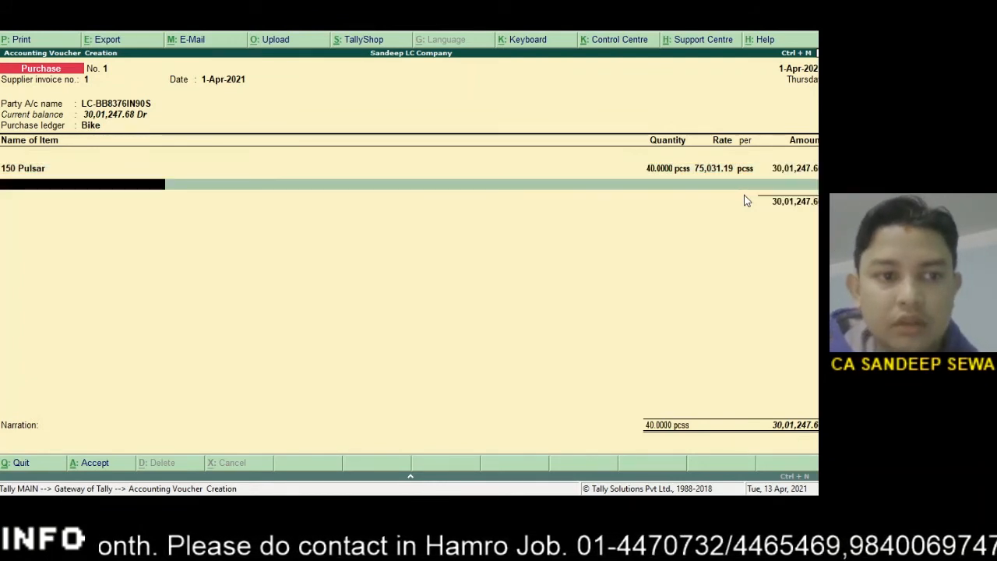
# Add a second 150 Pulsar line without quantity or rate, carrying only the small rounding difference, and keep the first line as entered.
pyautogui.write('15')
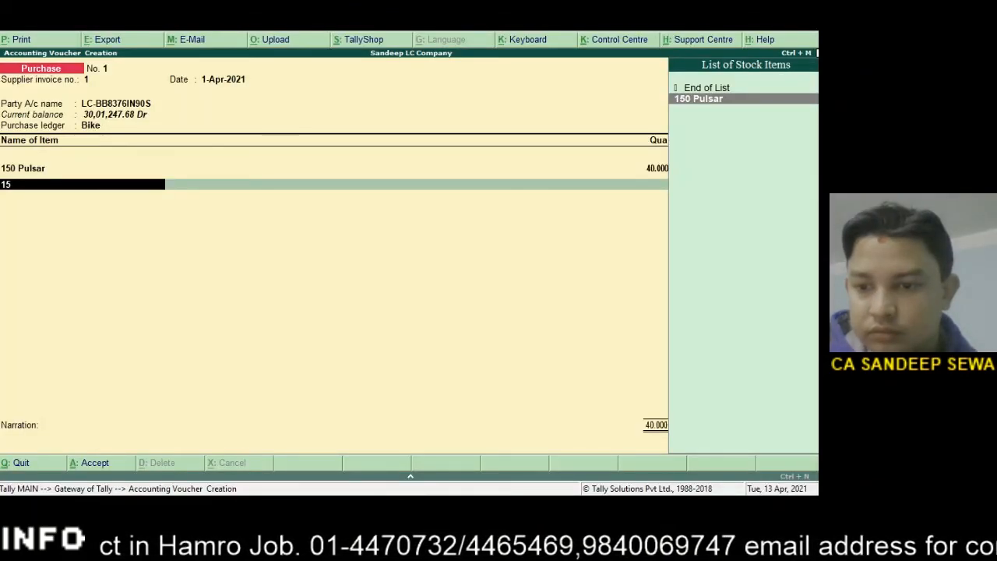
pyautogui.press('Return')
pyautogui.press('Return')
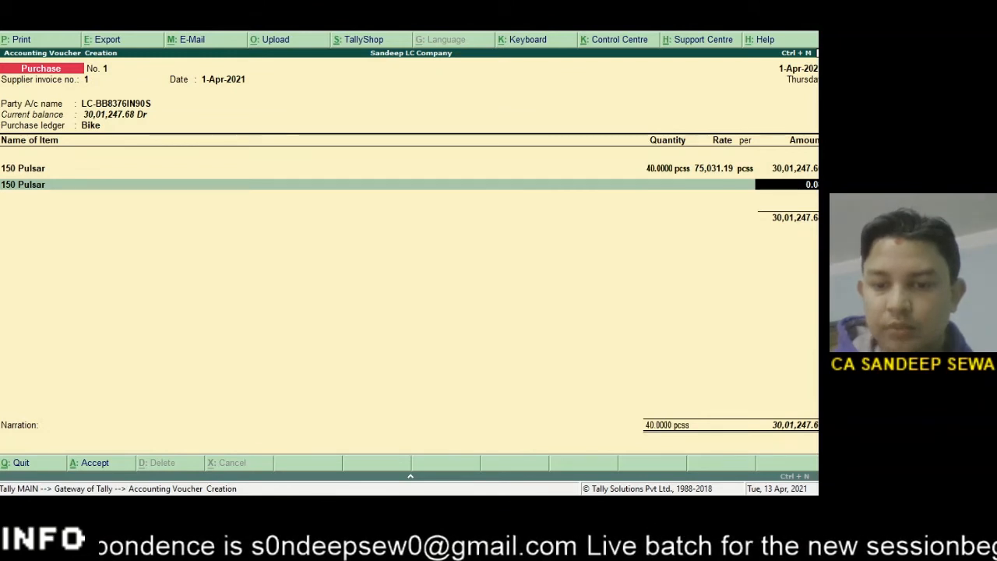
pyautogui.click(720, 170)
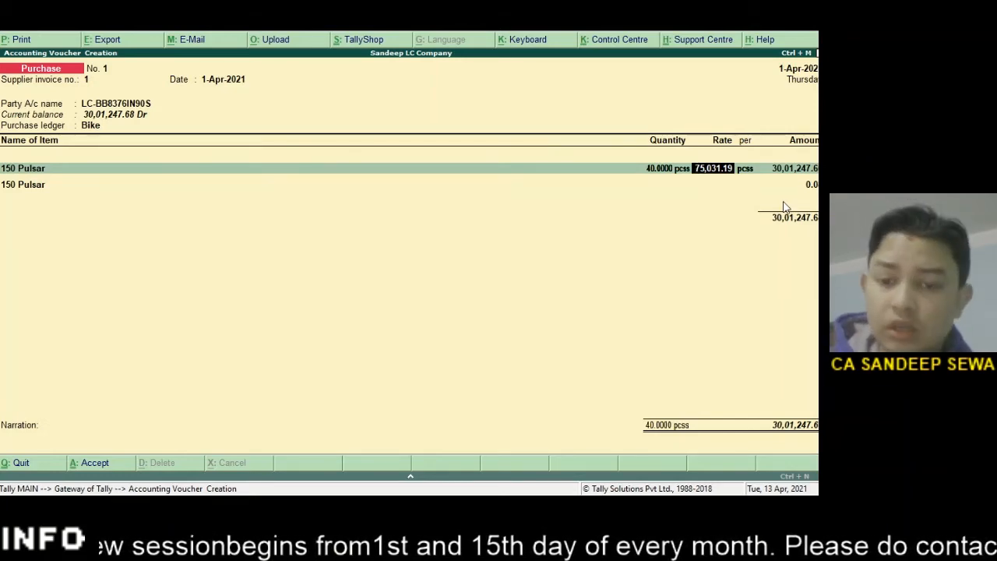
pyautogui.press('Return')
pyautogui.press('Return')
pyautogui.press('Return')
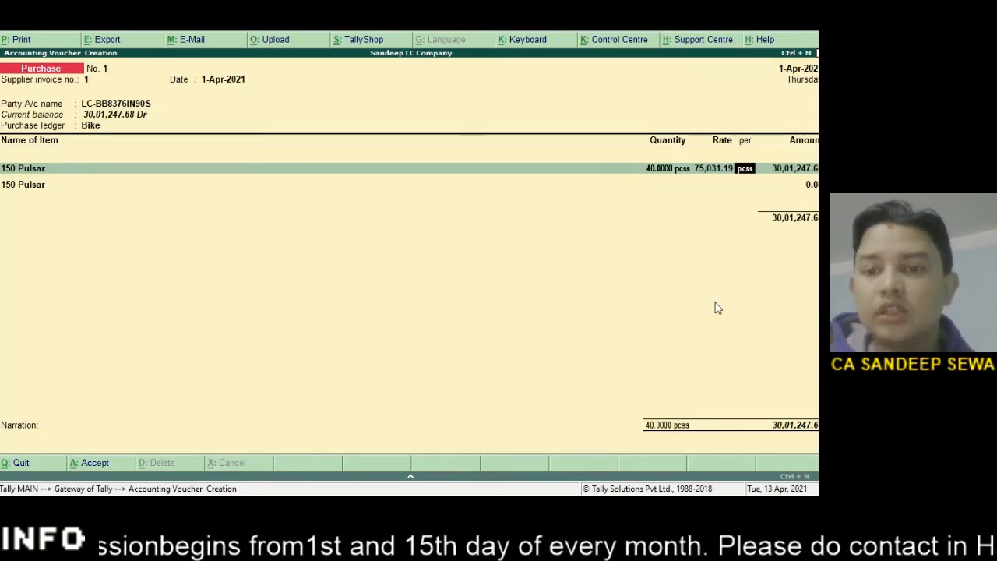
pyautogui.press('Return')
pyautogui.press('Return')
pyautogui.press('Return')
pyautogui.press('Return')
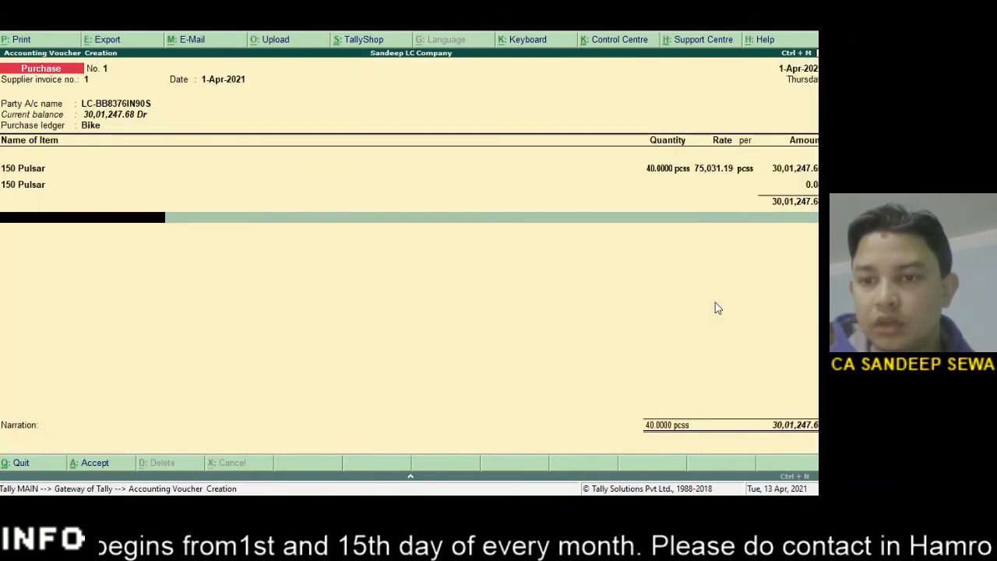
# End the item list, save the purchase voucher with a blank narration, and leave voucher entry.
pyautogui.press('Return')
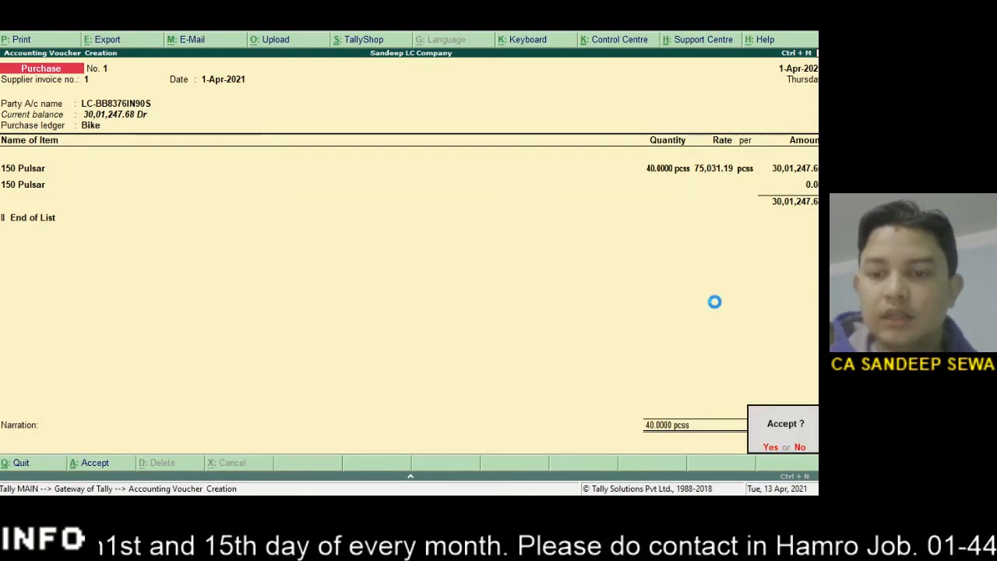
pyautogui.press('Return')
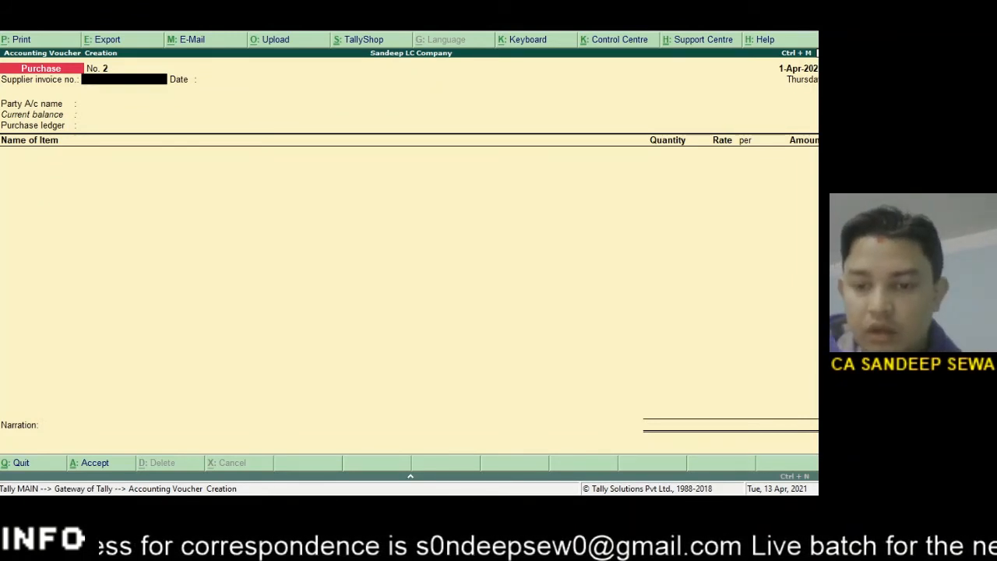
pyautogui.press('Escape')
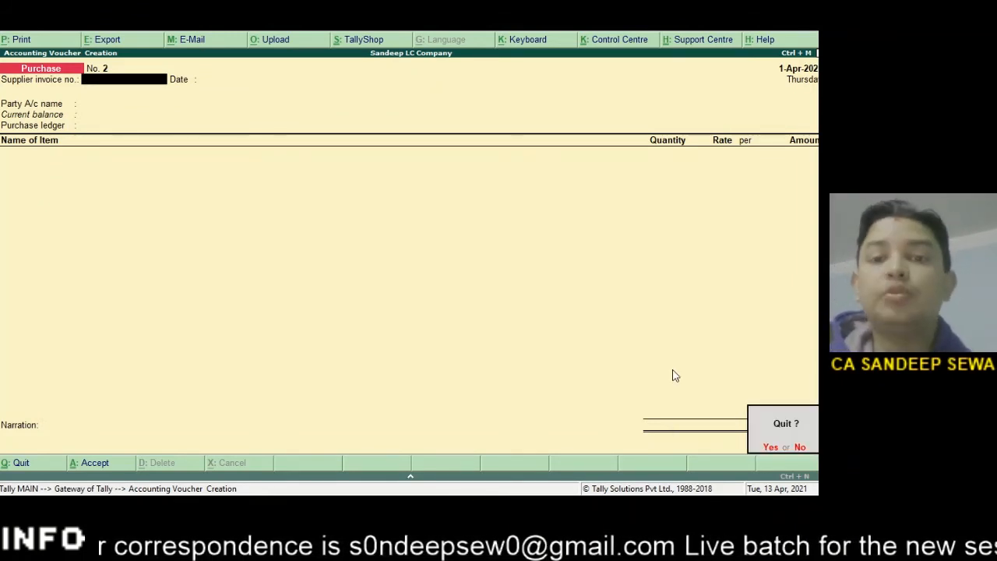
pyautogui.press('Return')
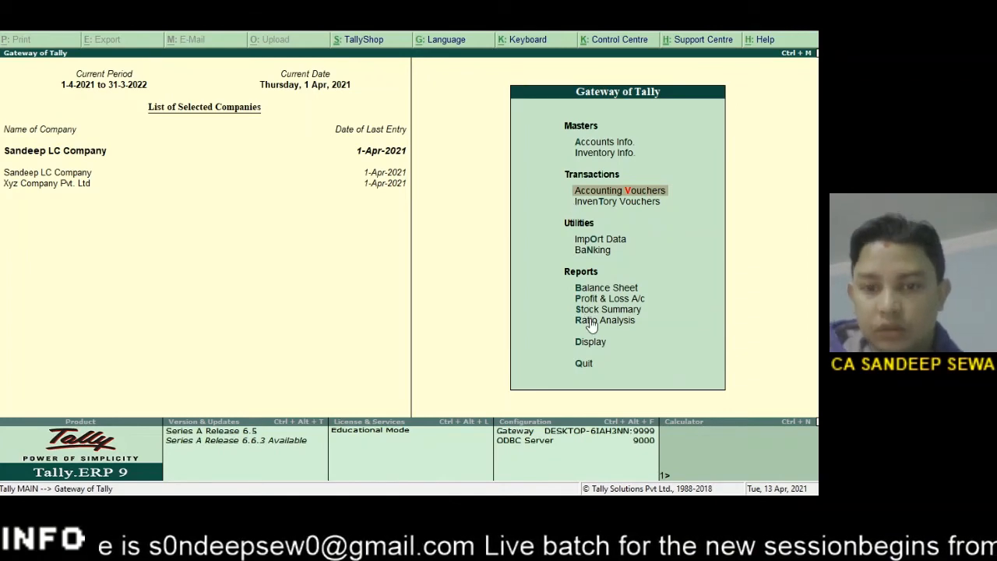
# Display the Cost Centre Break-up report for the LETTER OF CREDIT cost centre.
pyautogui.click(592, 346)
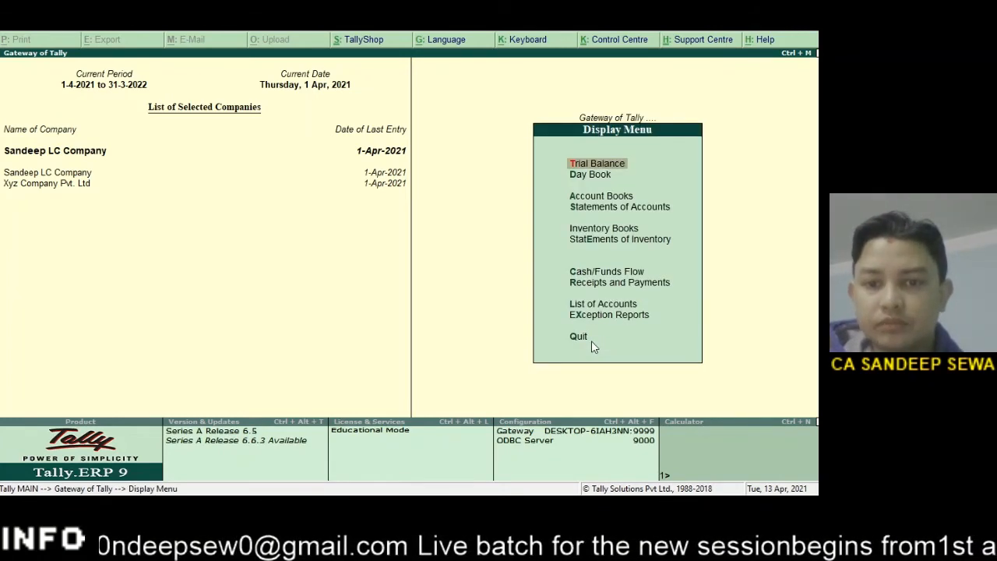
pyautogui.click(619, 210)
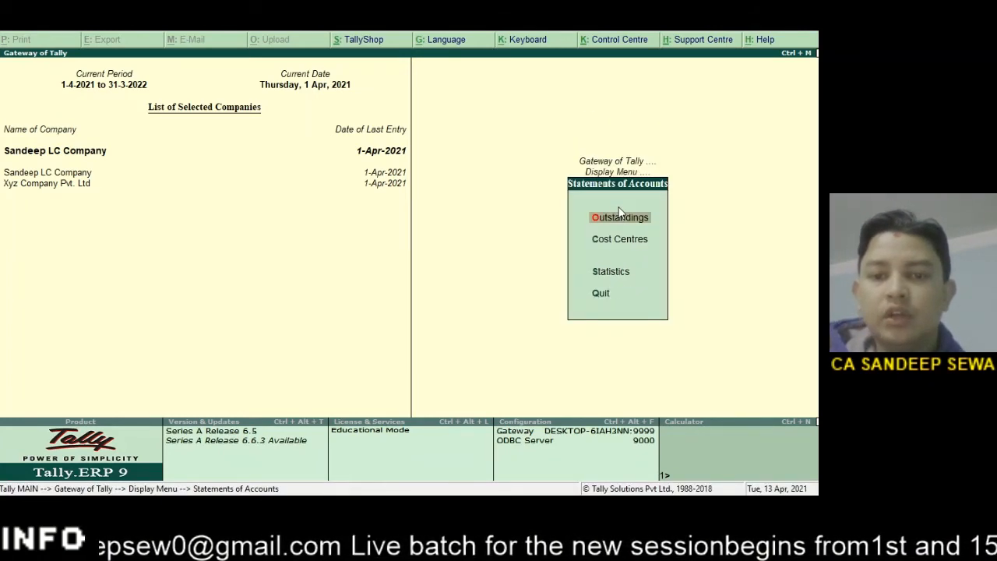
pyautogui.click(621, 243)
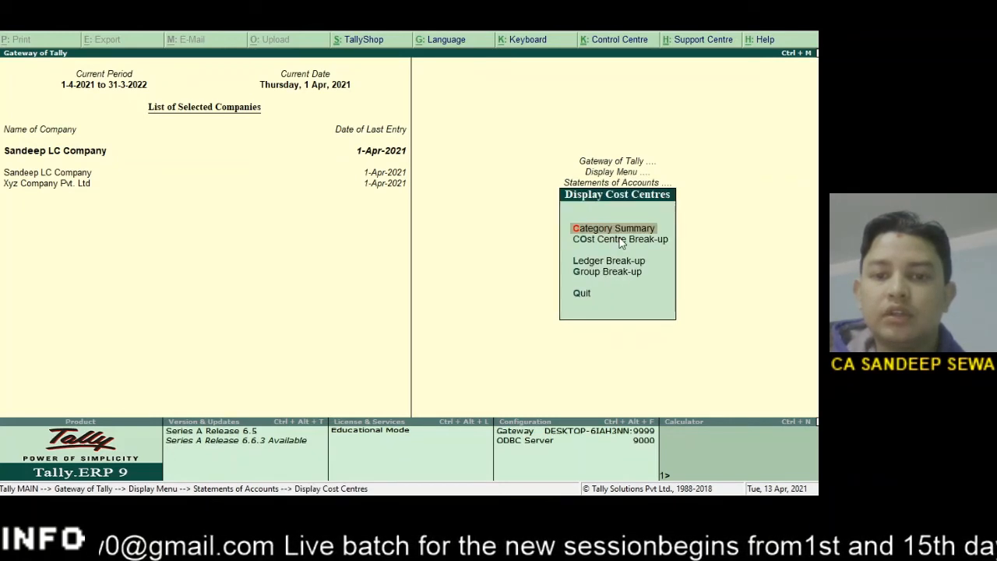
pyautogui.click(610, 243)
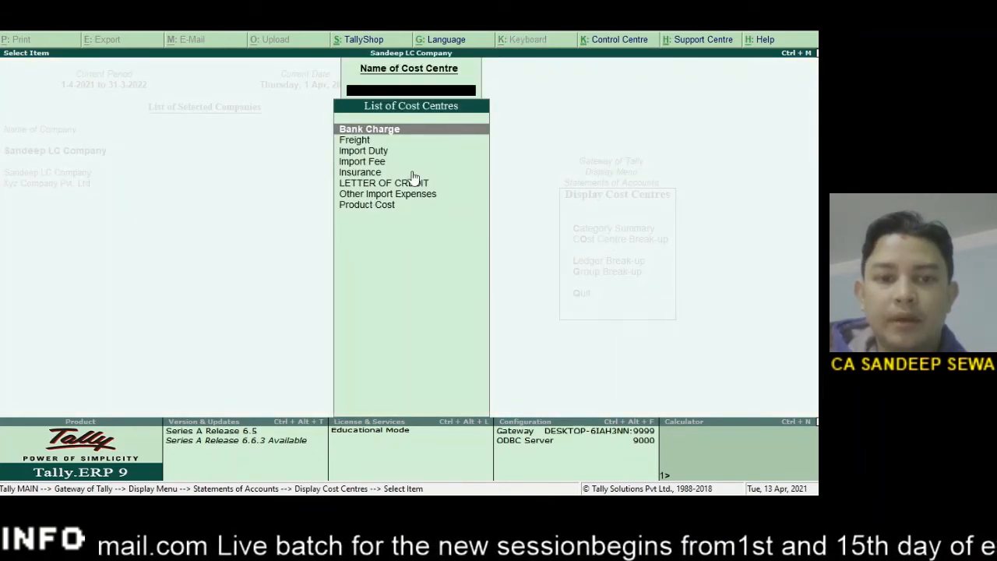
pyautogui.click(362, 183)
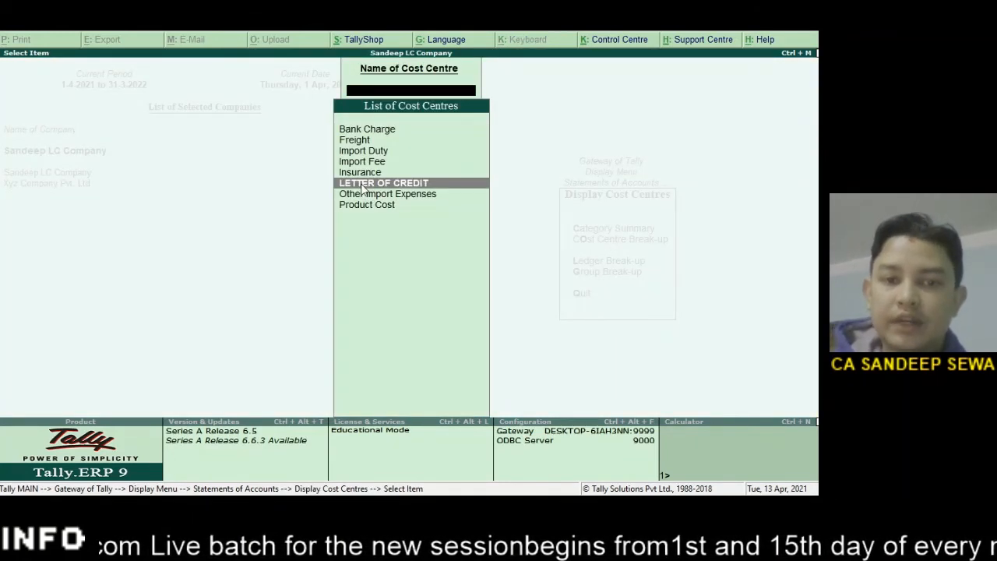
pyautogui.press('Return')
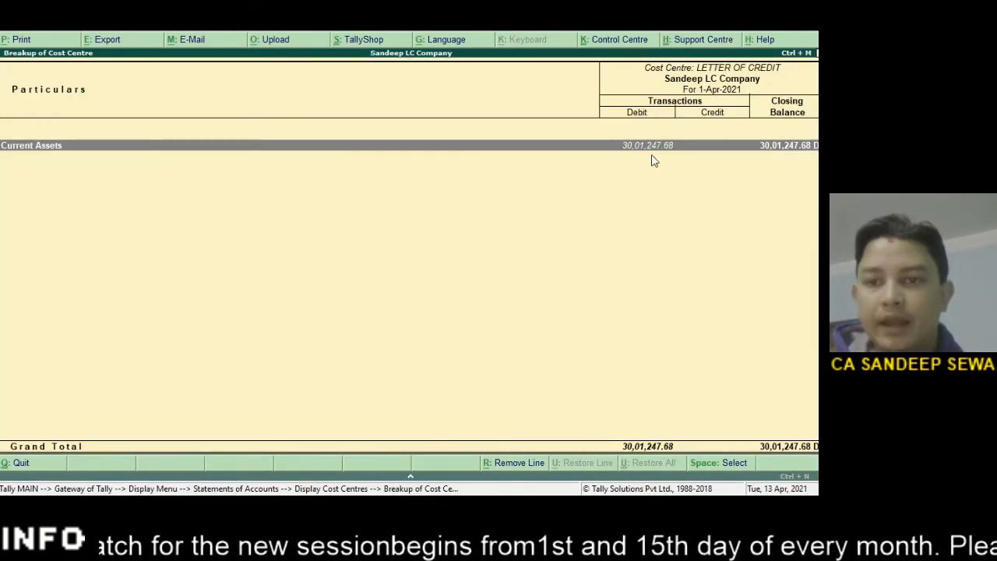
pyautogui.press('Return')
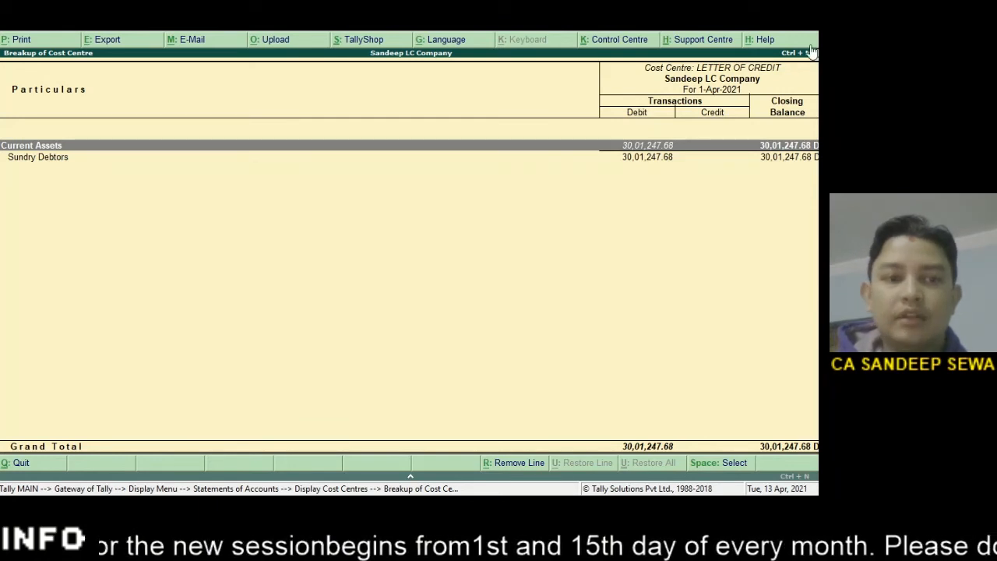
pyautogui.doubleClick(588, 158)
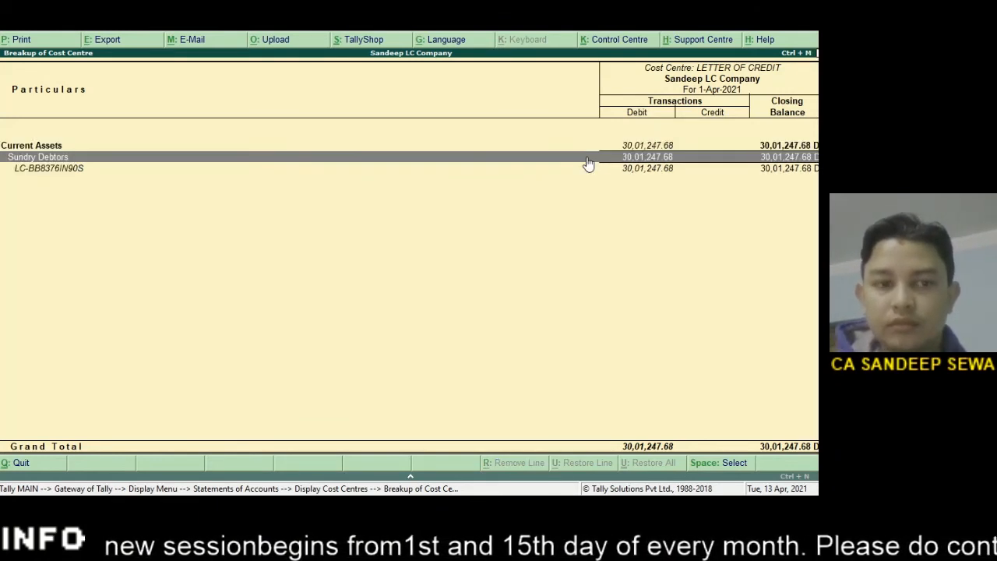
pyautogui.click(588, 173)
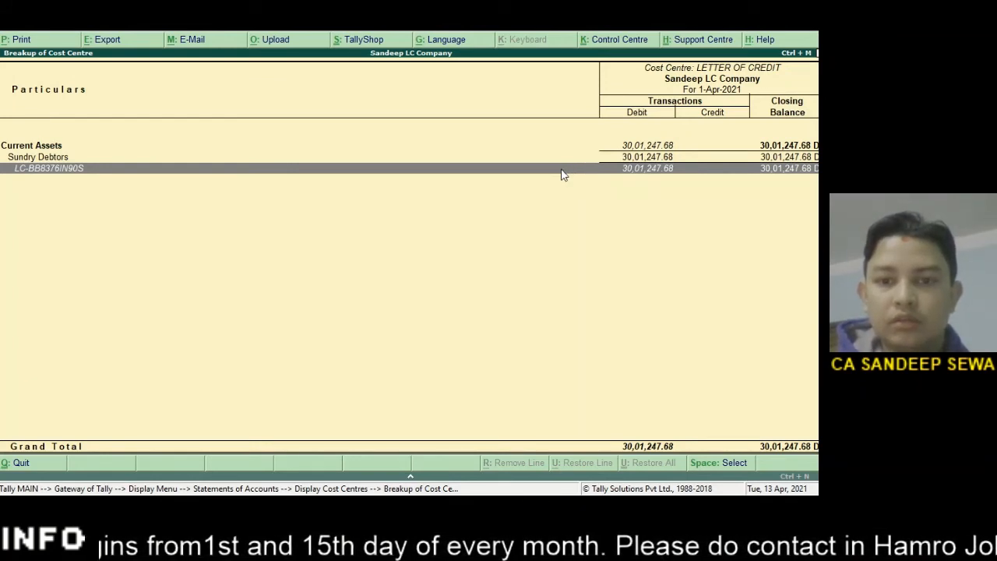
pyautogui.click(563, 175)
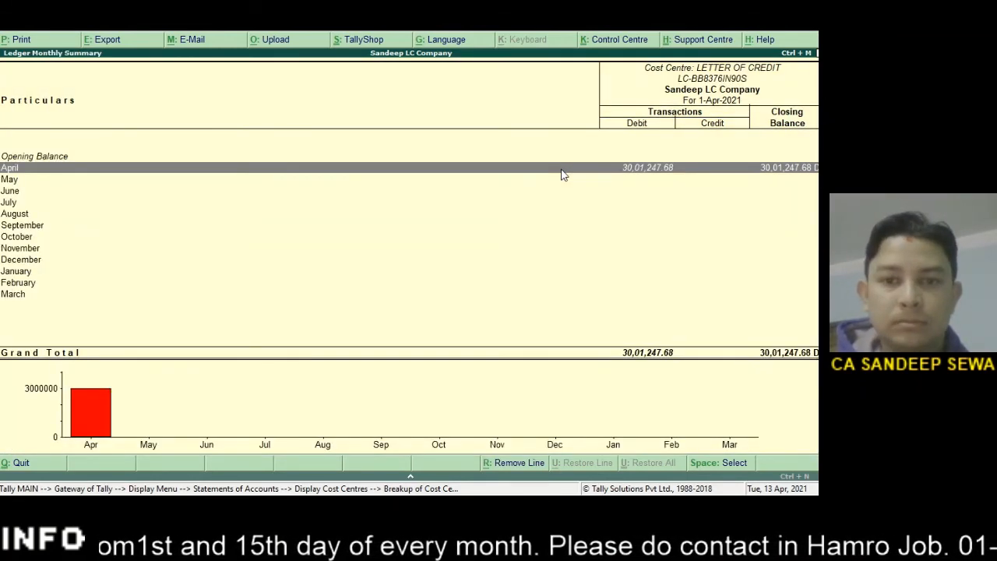
pyautogui.click(590, 173)
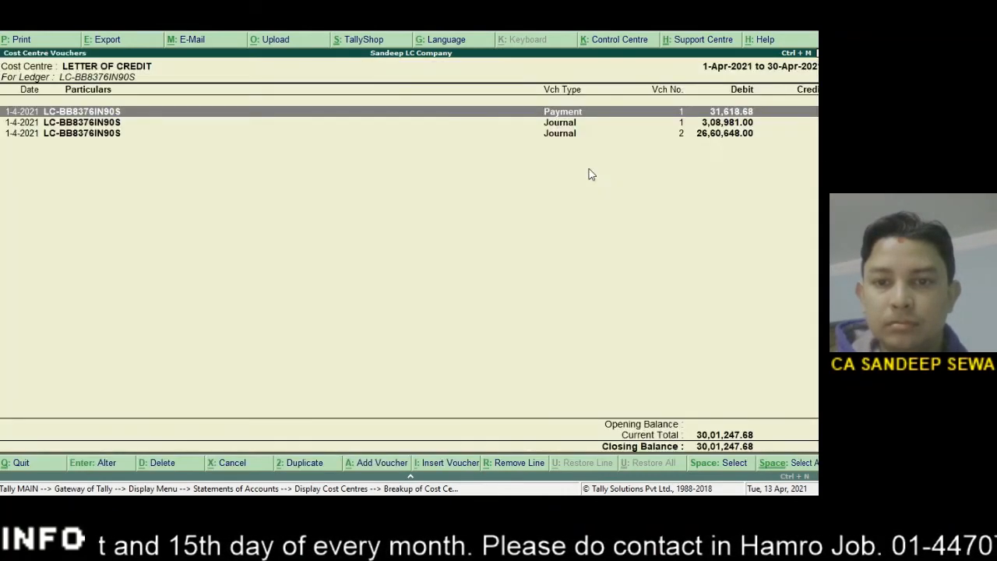
# Close the cost centre break-up and display the Ledger Break-up report for LC-BB8376IN90S.
pyautogui.press('Escape')
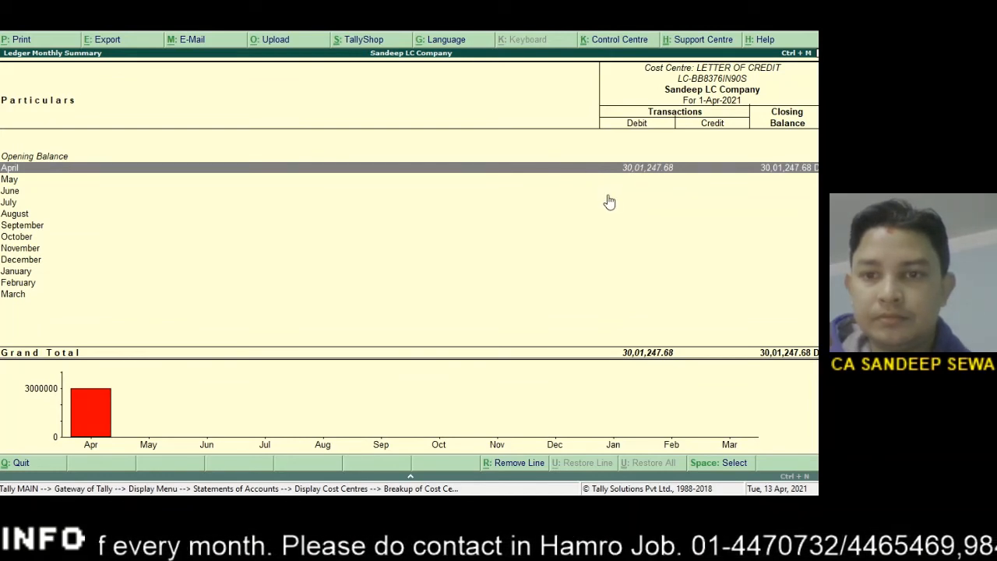
pyautogui.press('Escape')
pyautogui.press('Escape')
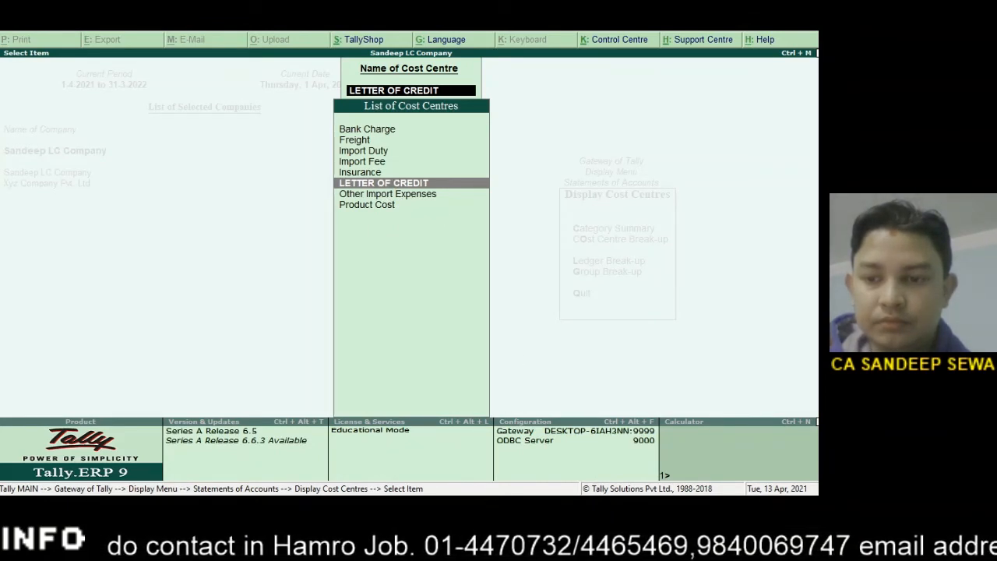
pyautogui.press('Escape')
pyautogui.press('Escape')
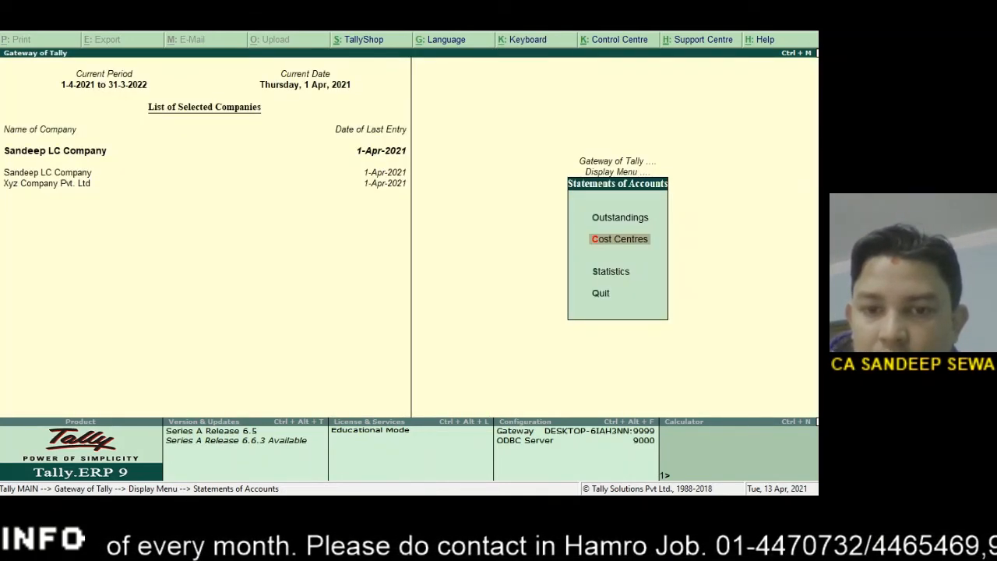
pyautogui.click(631, 245)
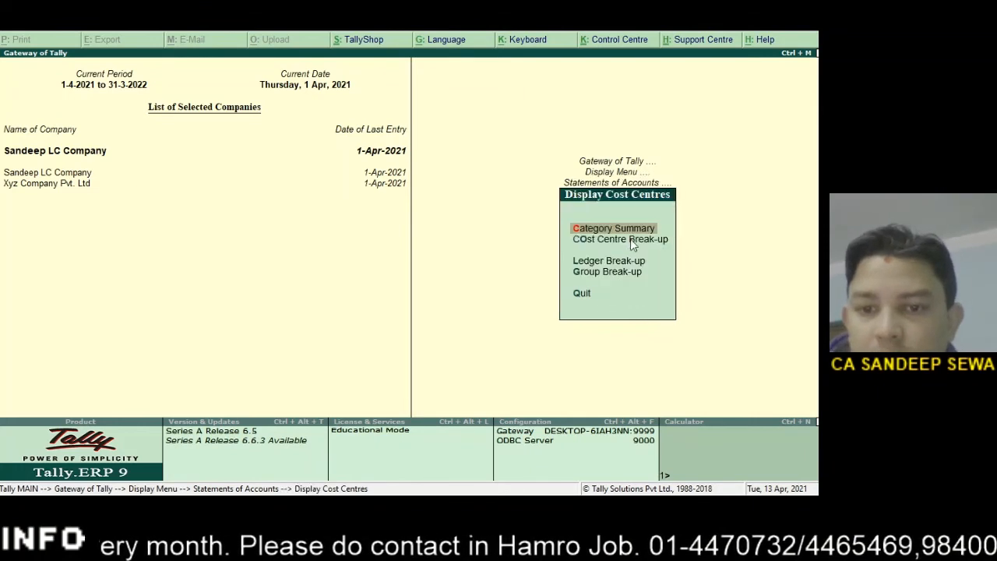
pyautogui.click(605, 262)
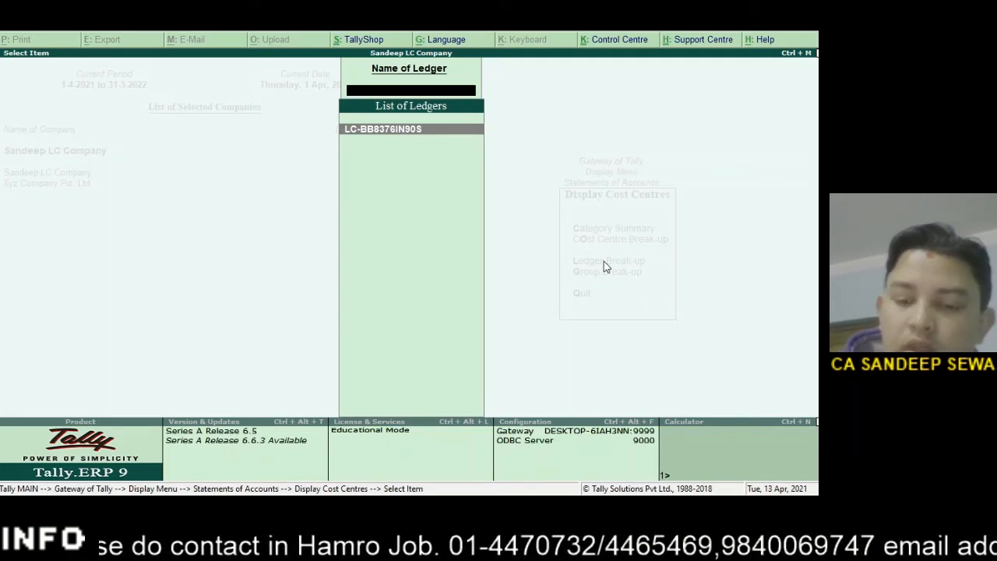
pyautogui.press('Return')
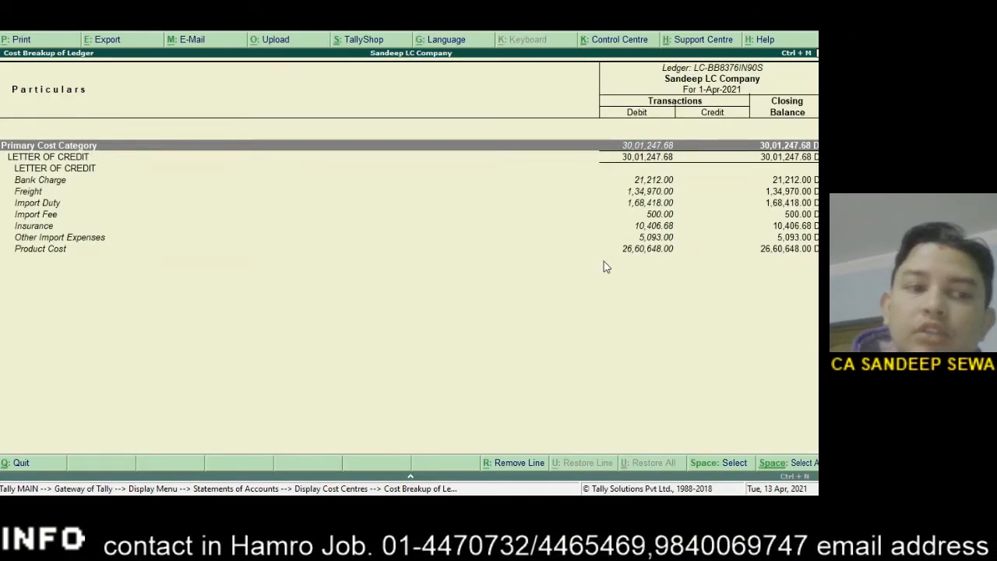
# Examine the ledger's cost break-up line by line, covering bank charge, freight, import duty, import fee, insurance, other import expenses and product cost.
pyautogui.press('Down')
pyautogui.press('Down')
pyautogui.press('Up')
pyautogui.press('Up')
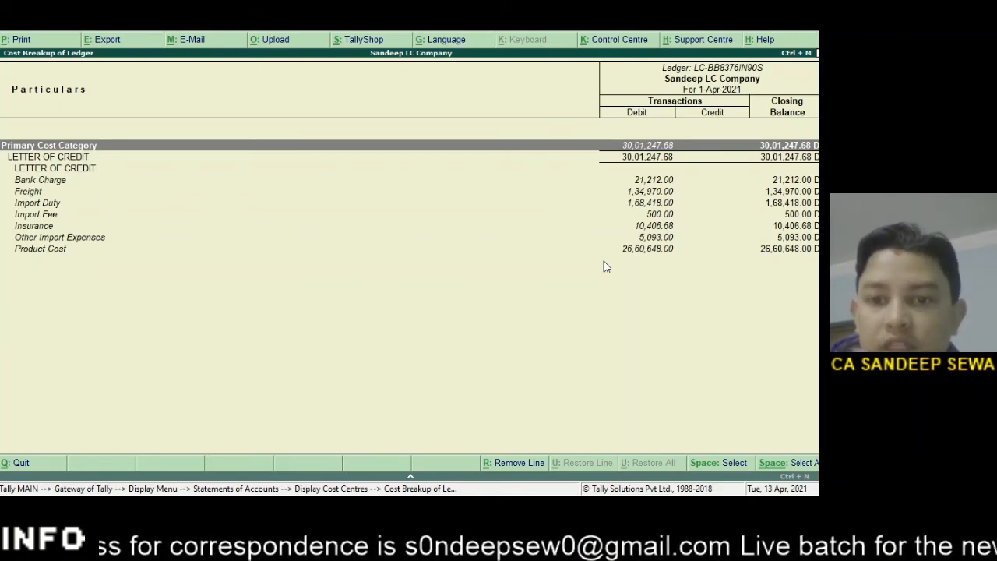
pyautogui.press('Down')
pyautogui.press('Down')
pyautogui.press('Down')
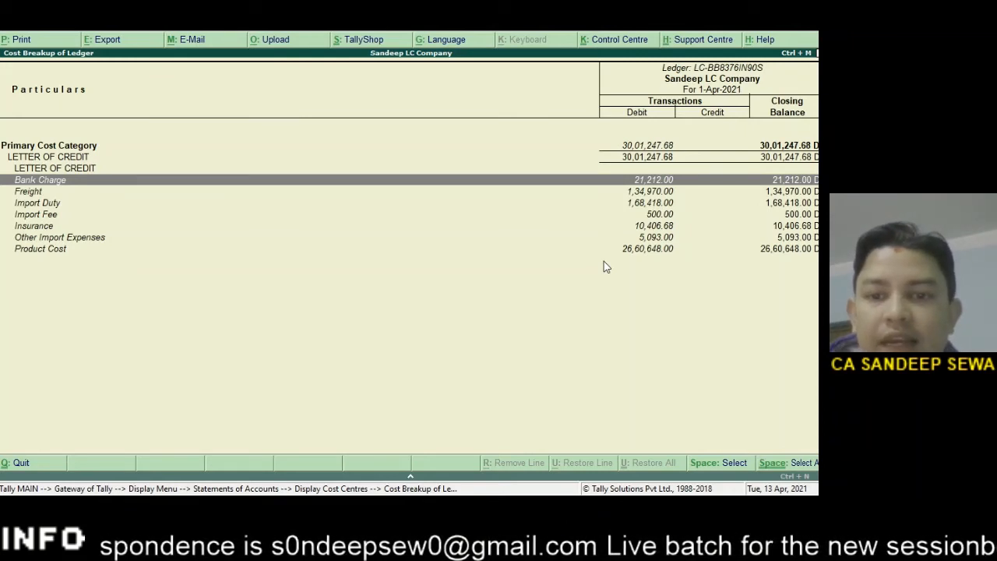
pyautogui.press('Down')
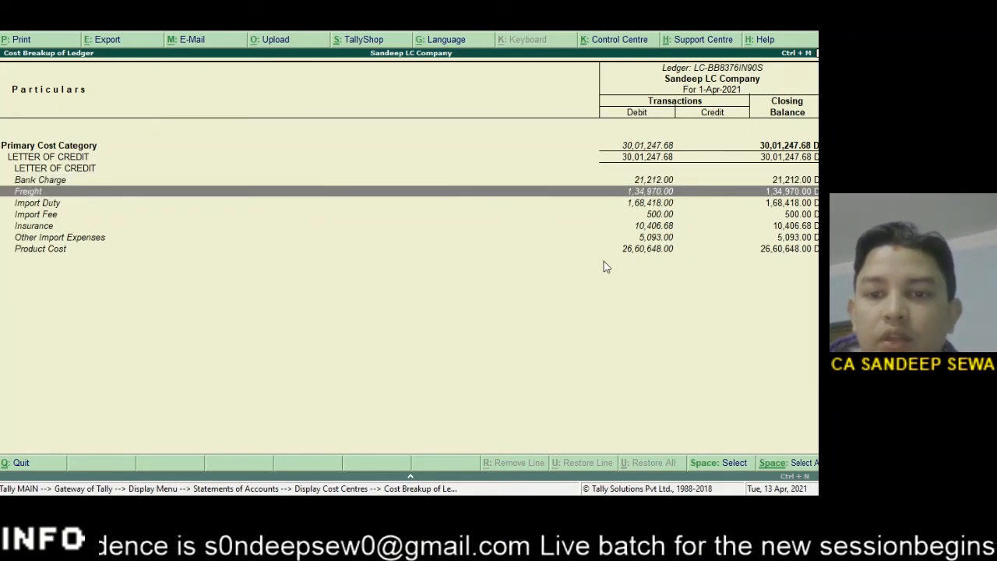
pyautogui.press('Down')
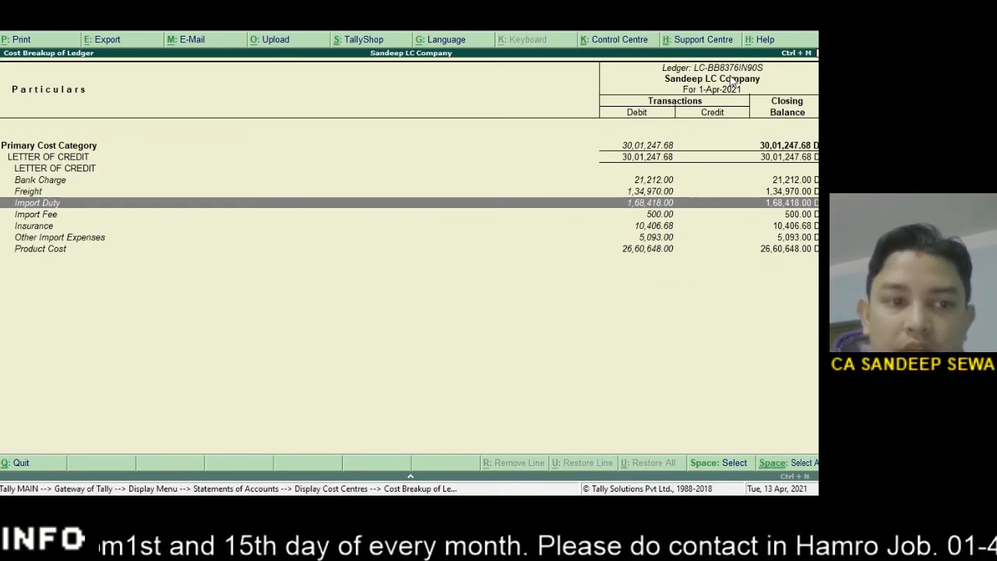
pyautogui.press('Down')
pyautogui.press('Down')
pyautogui.press('Up')
pyautogui.press('Up')
pyautogui.press('Up')
pyautogui.press('Up')
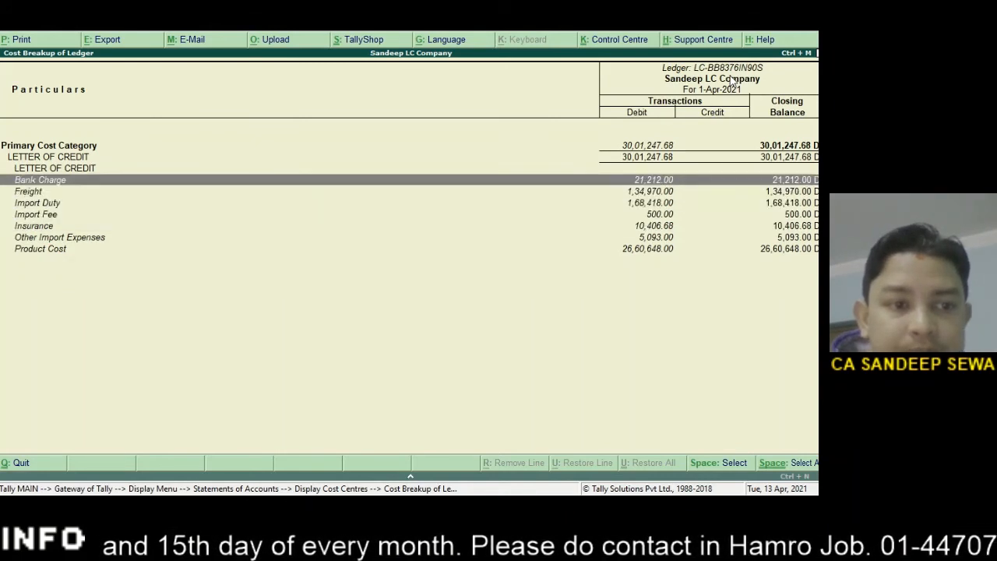
pyautogui.press('Down')
pyautogui.press('Down')
pyautogui.press('Down')
pyautogui.press('Down')
pyautogui.press('Up')
pyautogui.press('Up')
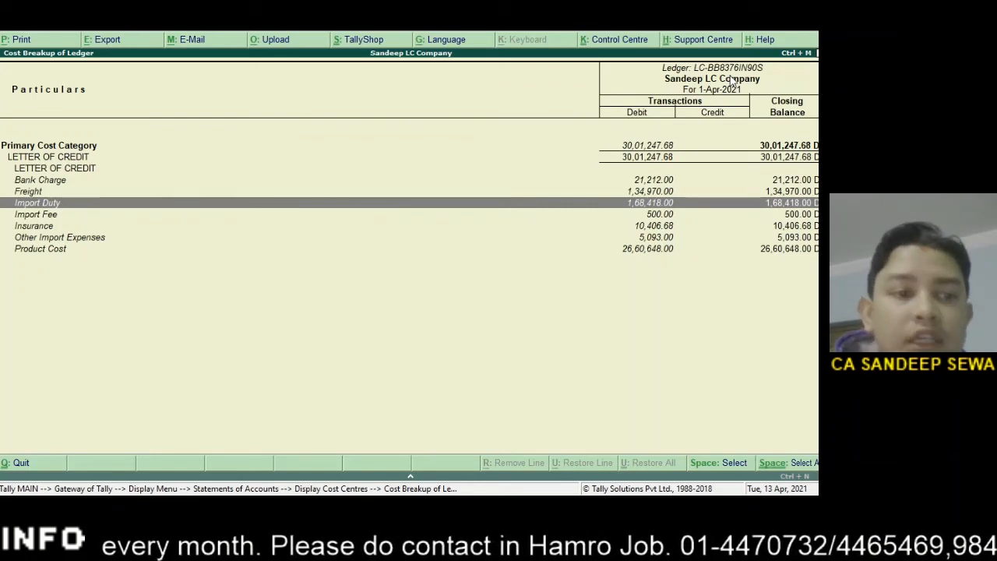
pyautogui.press('Down')
pyautogui.press('Down')
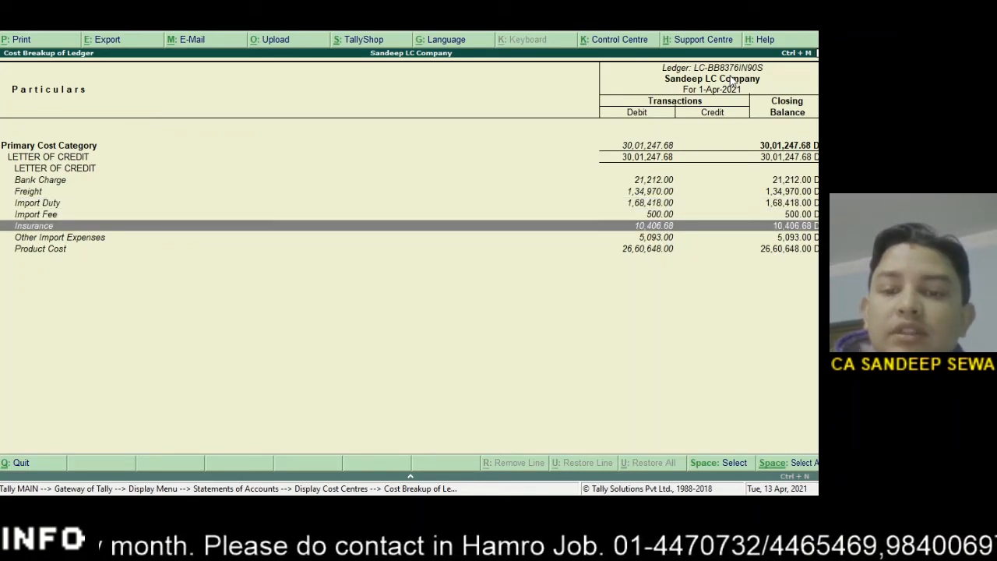
pyautogui.press('Down')
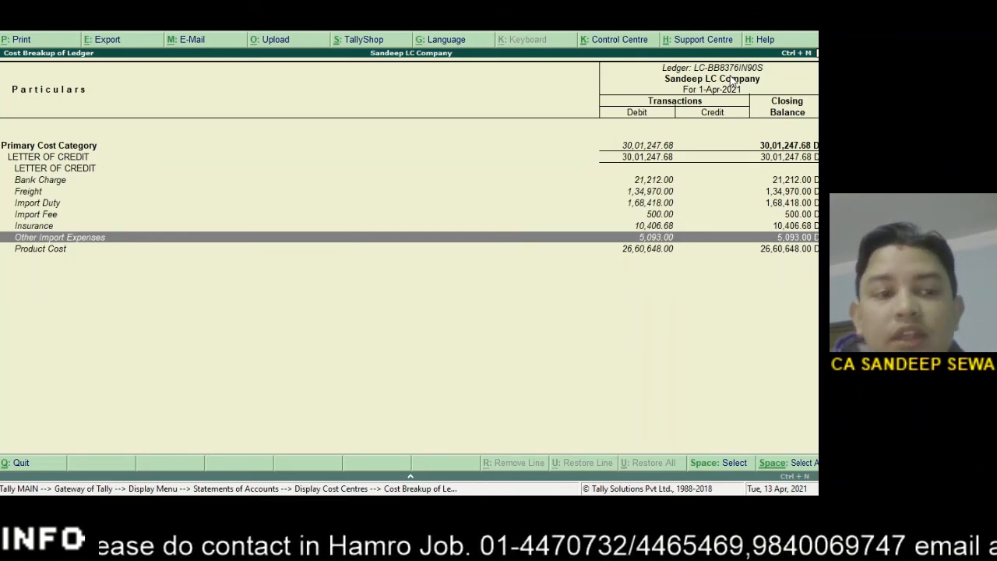
pyautogui.press('Down')
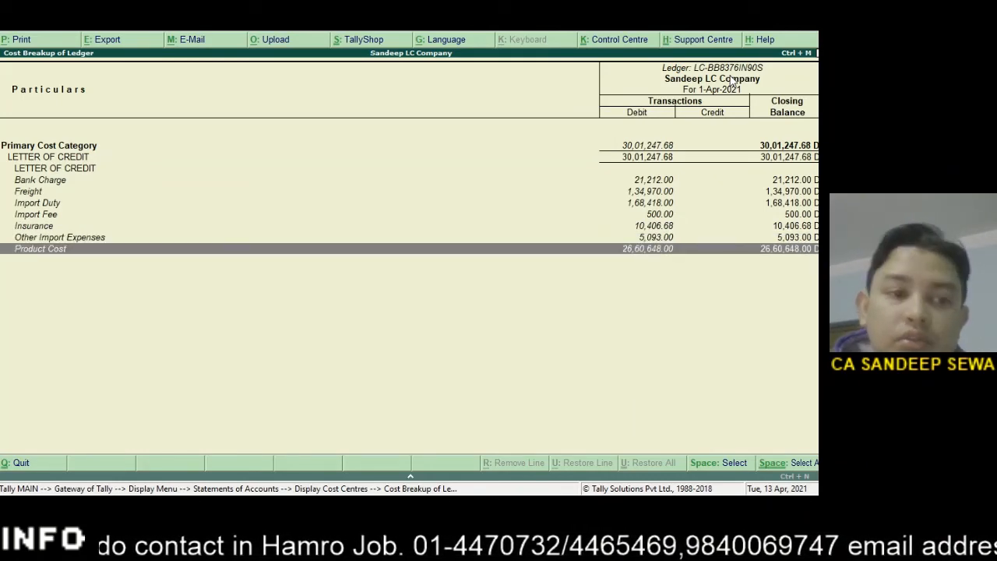
pyautogui.press('Up')
pyautogui.press('Up')
pyautogui.press('Up')
pyautogui.press('Up')
pyautogui.press('Up')
pyautogui.press('Down')
pyautogui.press('Down')
pyautogui.press('Down')
pyautogui.press('Down')
pyautogui.press('Down')
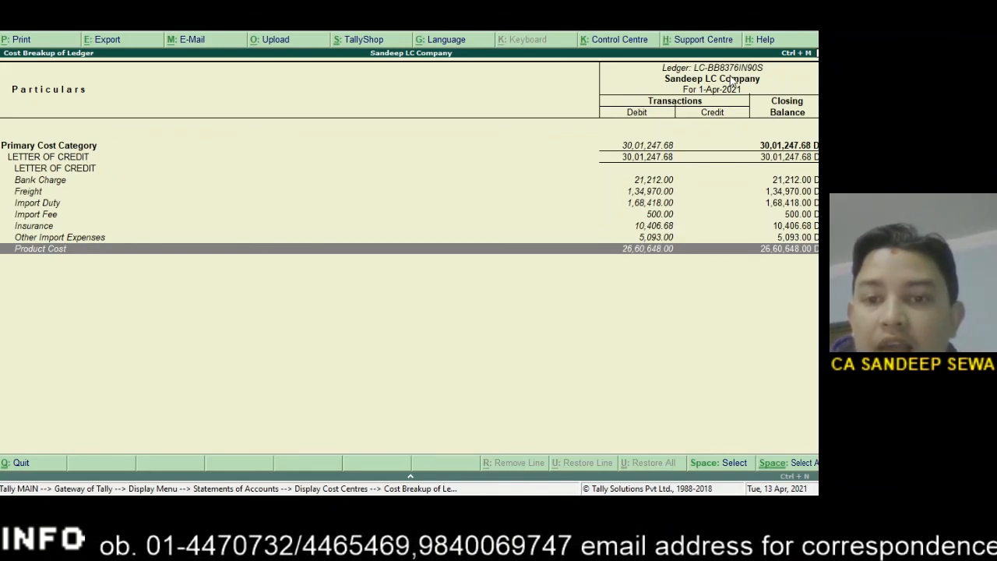
# Leave the ledger break-up and display the Trial Balance in detailed form.
pyautogui.press('Escape')
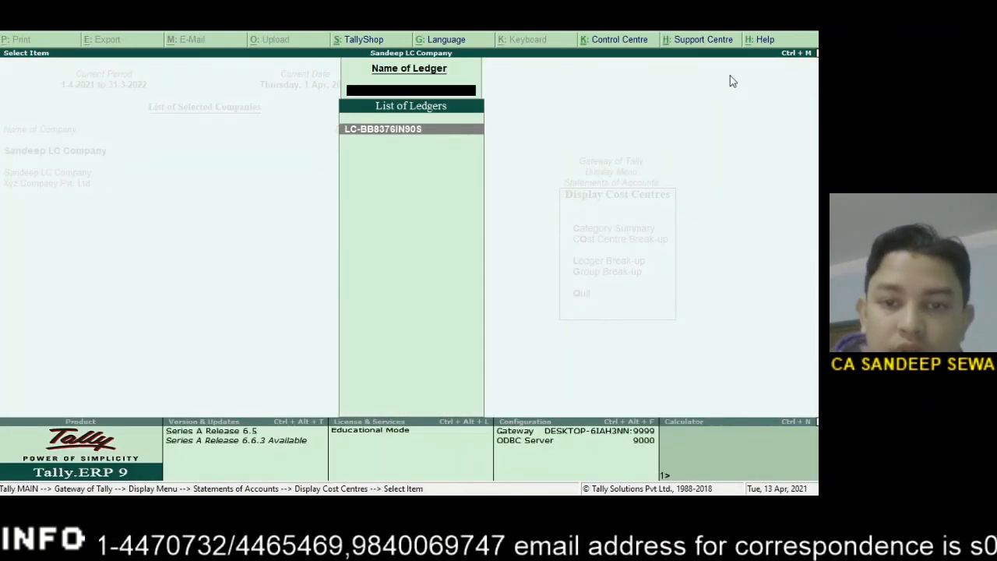
pyautogui.press('Escape')
pyautogui.press('Escape')
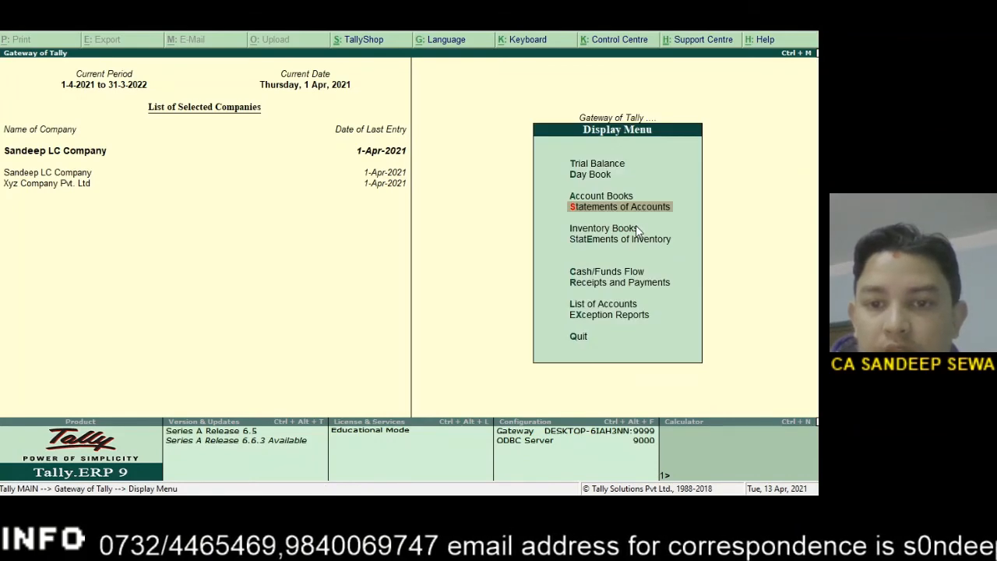
pyautogui.click(613, 167)
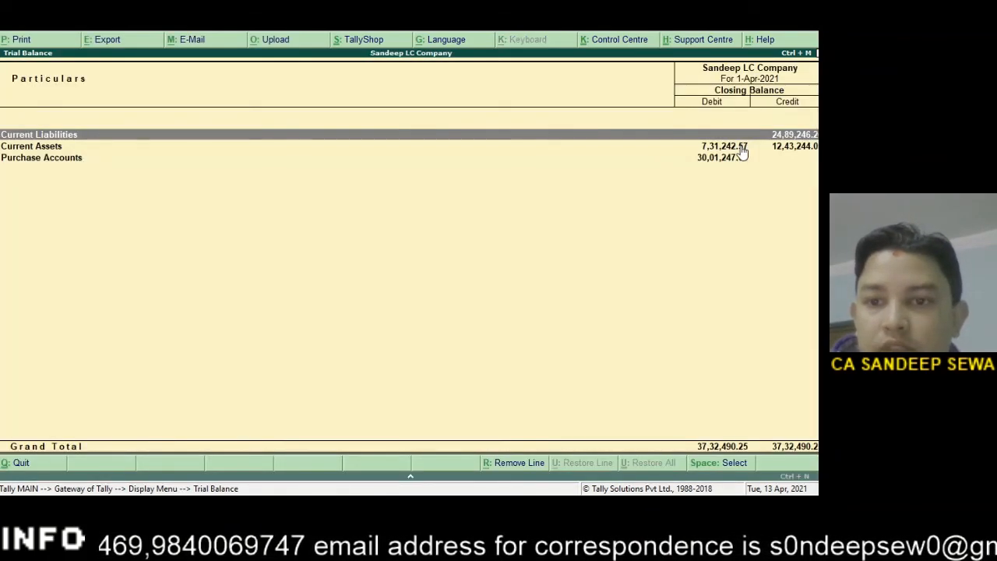
pyautogui.hotkey('alt', 'F1')
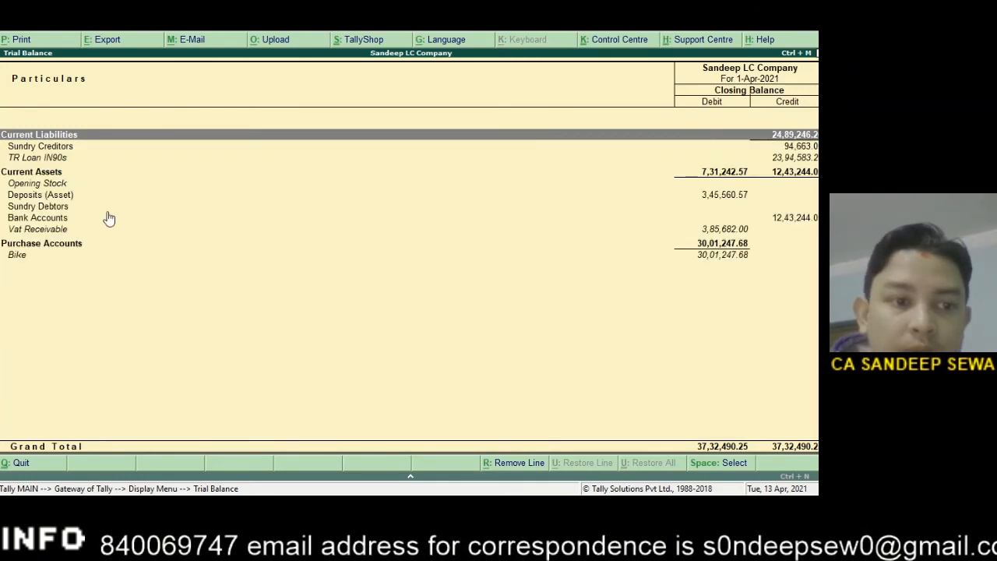
# Examine the Bike purchase, Vat Receivable and Deposits (Asset) lines of the trial balance.
pyautogui.click(56, 245)
pyautogui.press('Down')
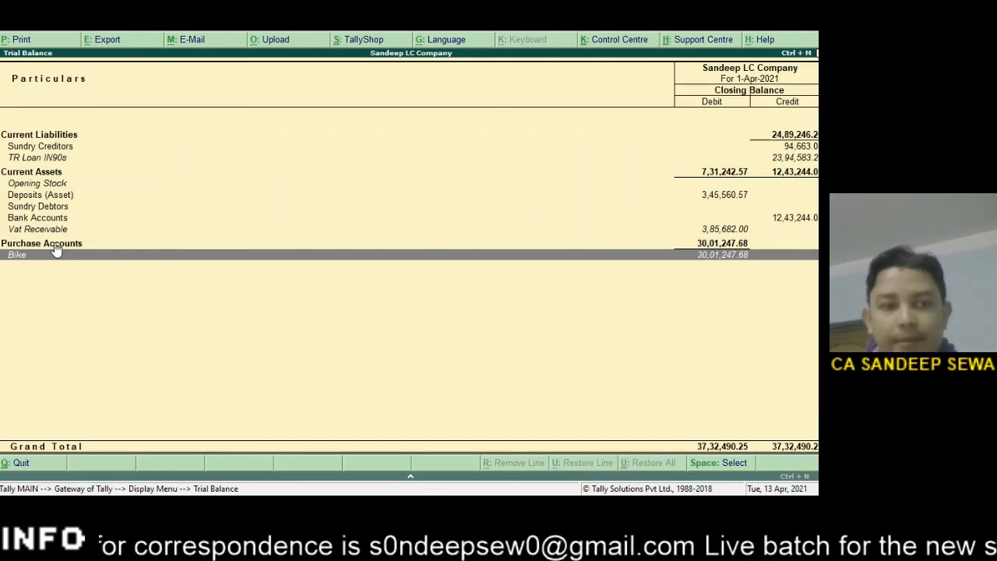
pyautogui.press('Up')
pyautogui.press('Up')
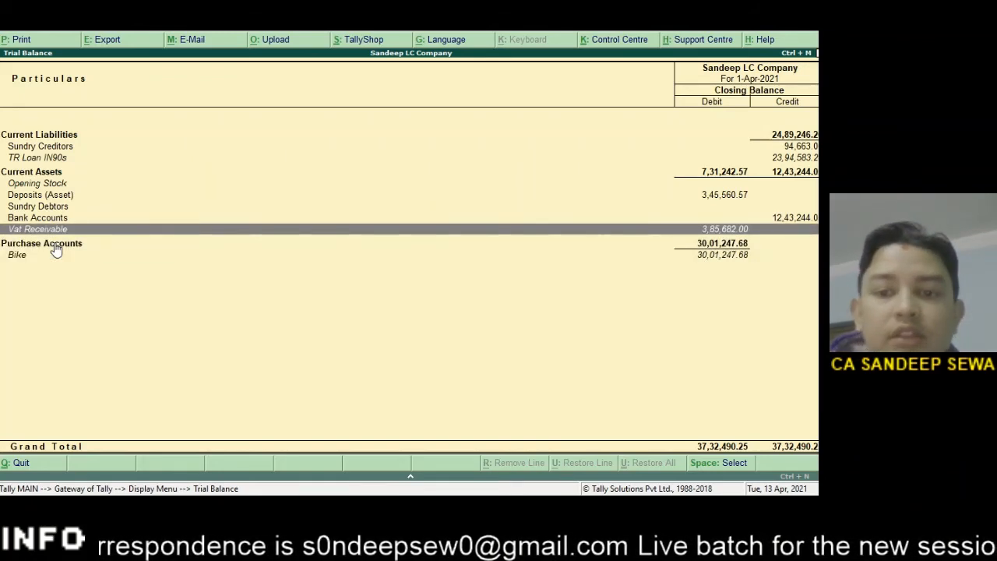
pyautogui.press('Up')
pyautogui.press('Up')
pyautogui.press('Up')
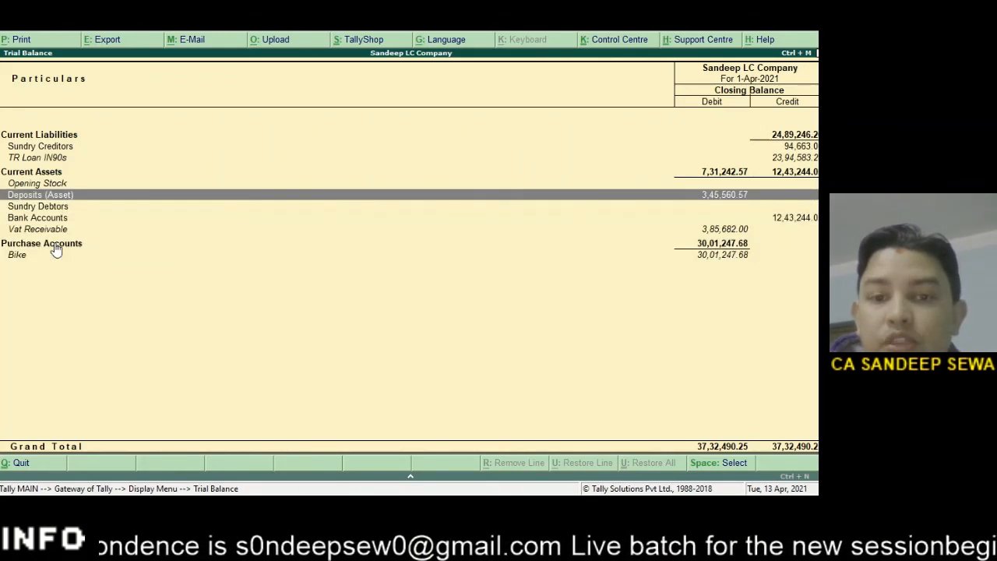
pyautogui.click(56, 246)
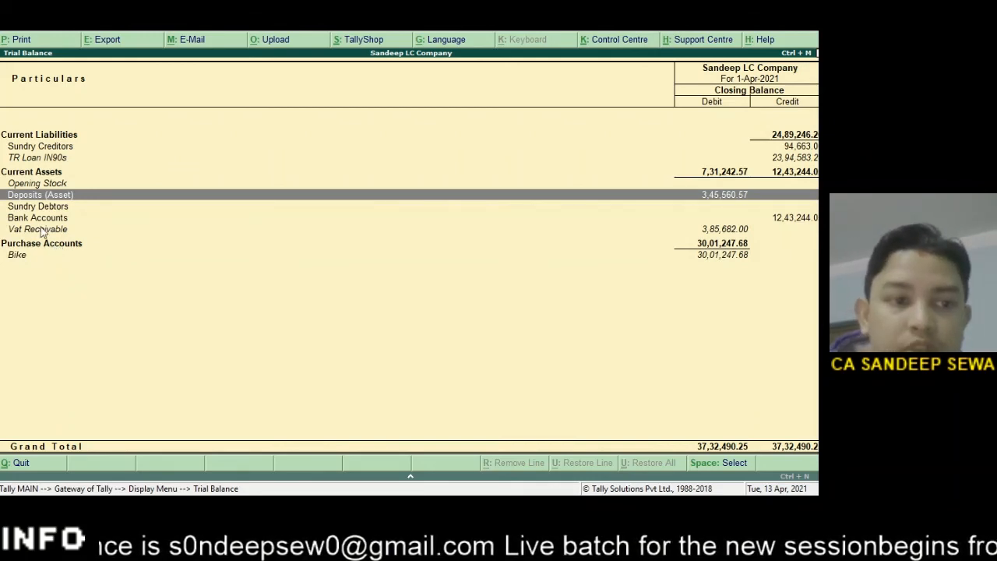
# Expand Deposits (Asset) in the trial balance to show its ledgers, and check the Bank Accounts line.
pyautogui.click(67, 195)
pyautogui.hotkey('shift', 'Return')
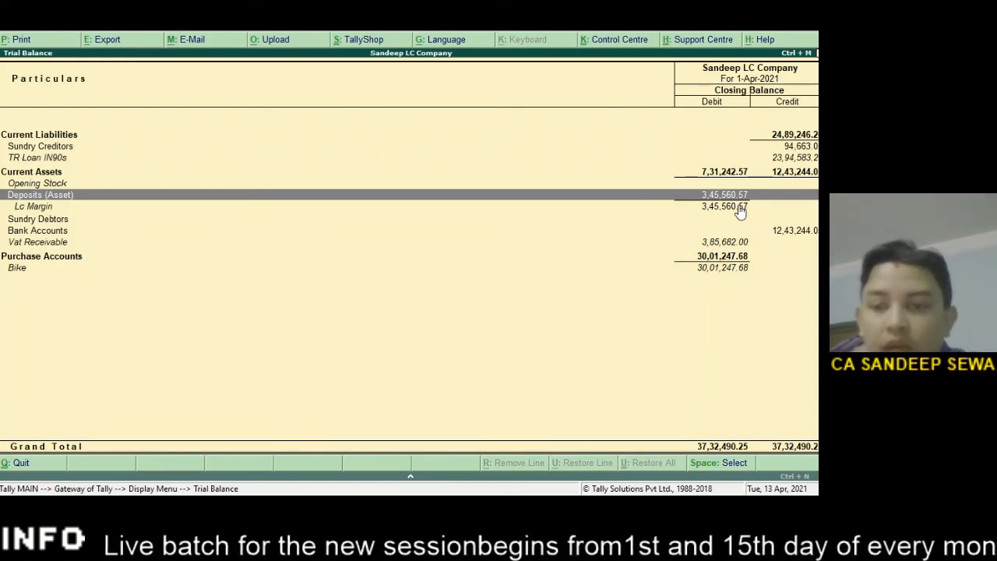
pyautogui.press('Down')
pyautogui.press('Down')
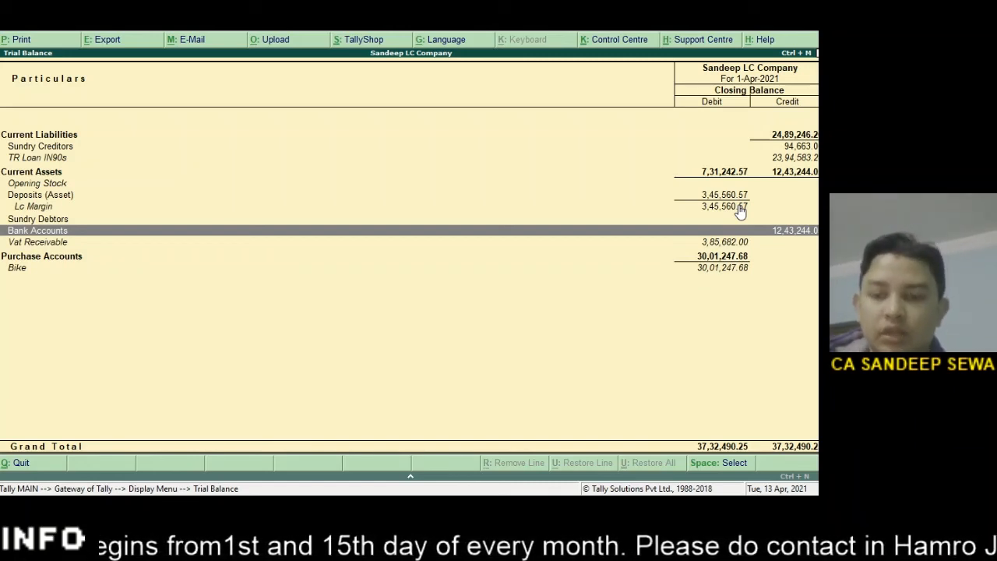
# Expand Sundry Creditors under Current Liabilities to show its ledgers, and check the Custom Clearing Agent and TR Loan IN90s lines.
pyautogui.press('Up')
pyautogui.press('Up')
pyautogui.press('Up')
pyautogui.press('Up')
pyautogui.press('Up')
pyautogui.press('Up')
pyautogui.press('Up')
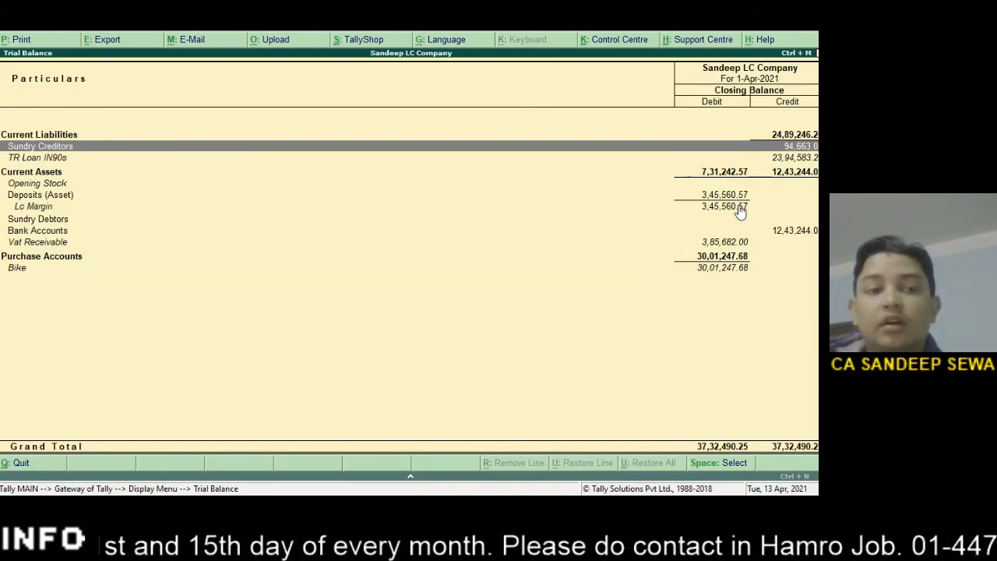
pyautogui.click(738, 207)
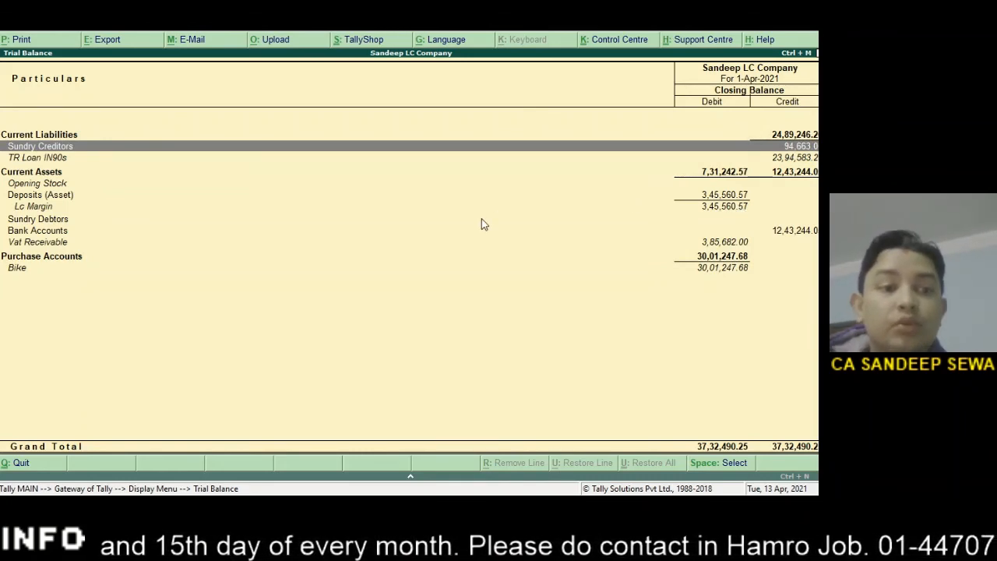
pyautogui.click(67, 147)
pyautogui.hotkey('shift', 'Return')
pyautogui.click(77, 159)
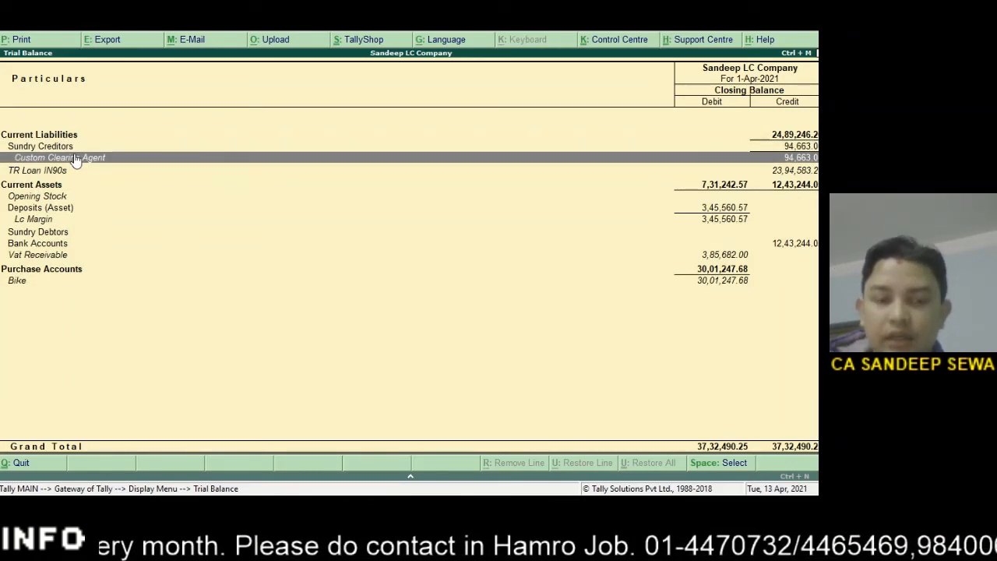
pyautogui.press('Down')
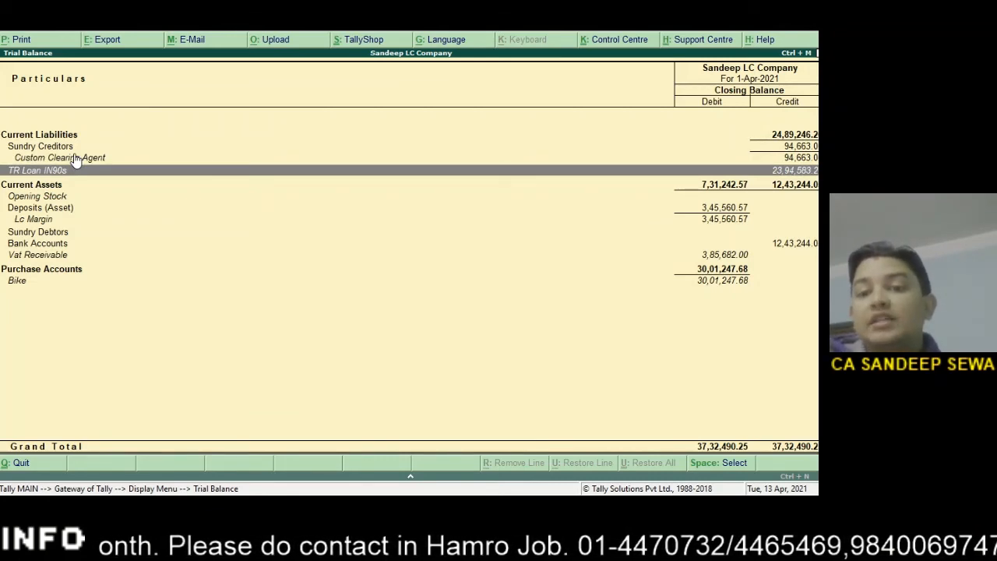
# Close the trial balance, display the Balance Sheet in detailed form and highlight its Bank Accounts line.
pyautogui.press('Escape')
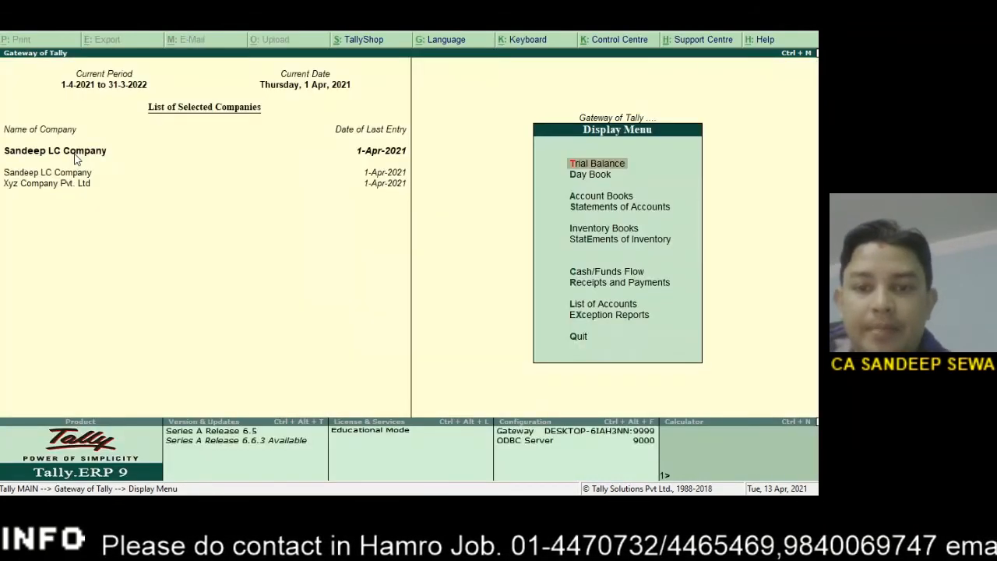
pyautogui.press('Escape')
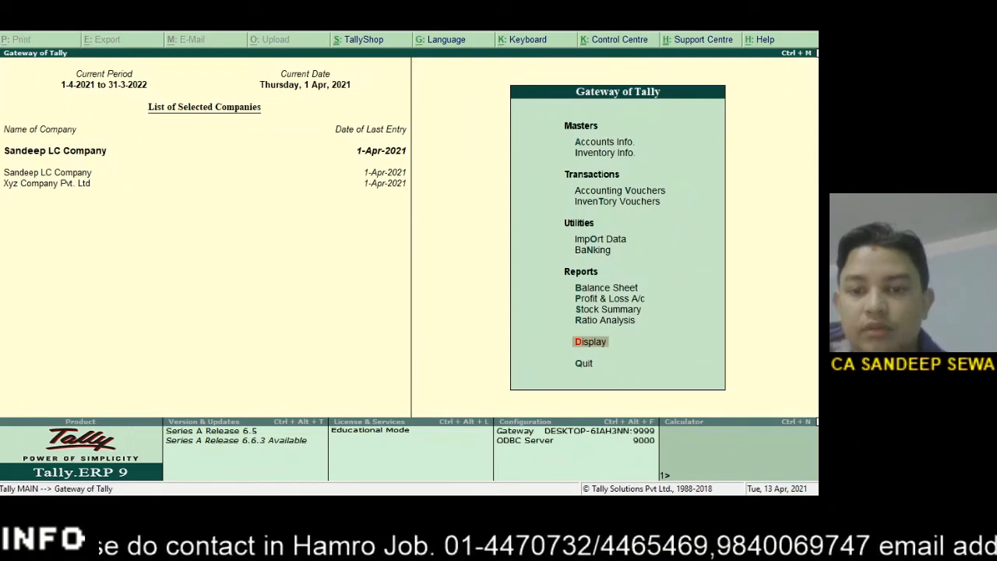
pyautogui.click(607, 289)
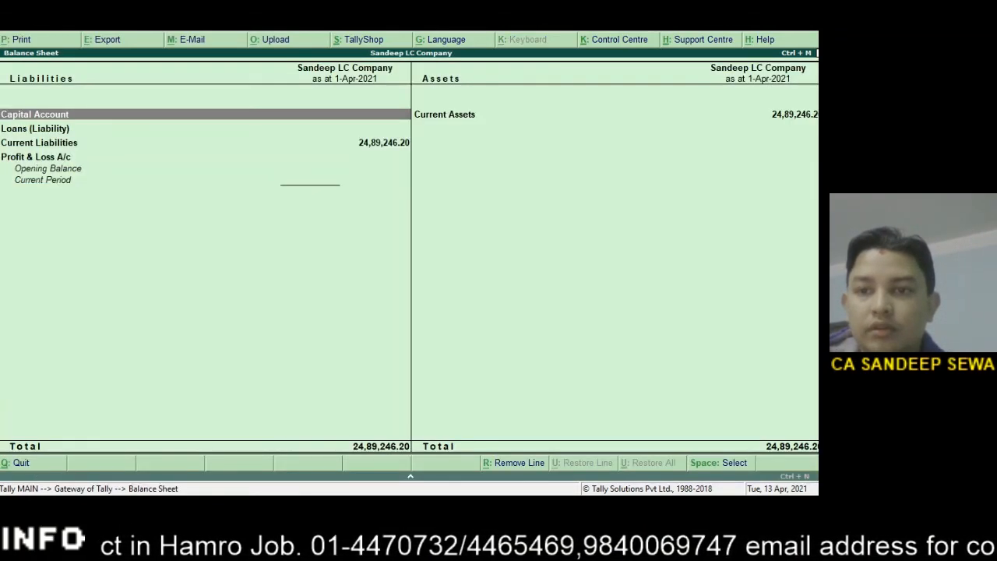
pyautogui.hotkey('alt', 'F1')
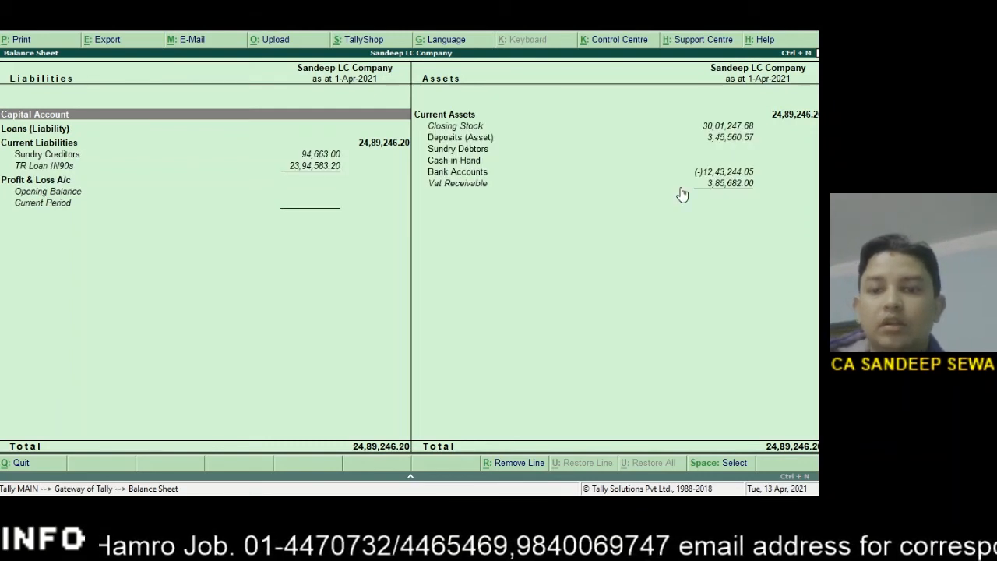
pyautogui.click(707, 176)
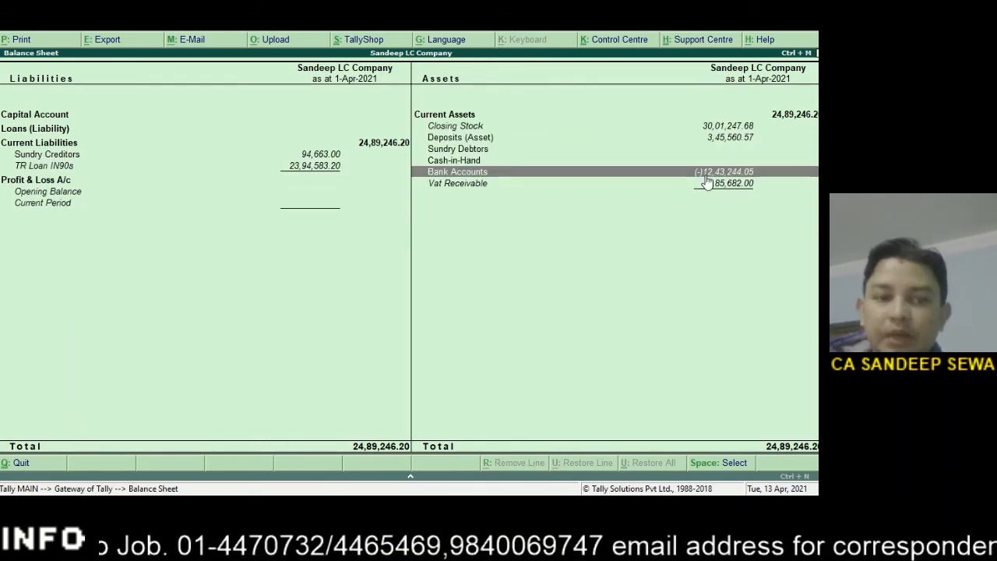
# Examine the Balance Sheet's Closing Stock, Deposits (Asset) and Bank Accounts lines under Current Assets, and Sundry Creditors under Current Liabilities.
pyautogui.click(383, 117)
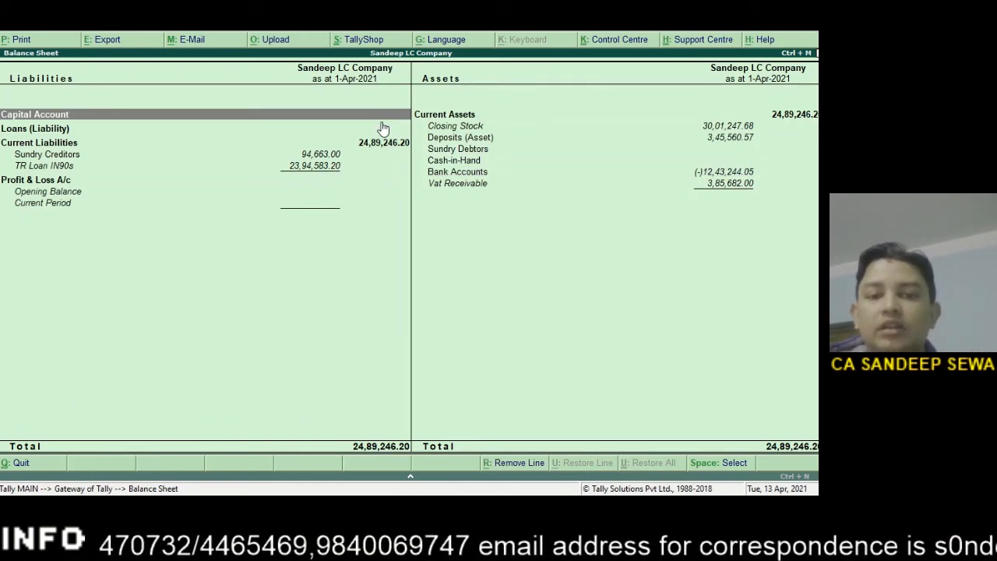
pyautogui.click(475, 128)
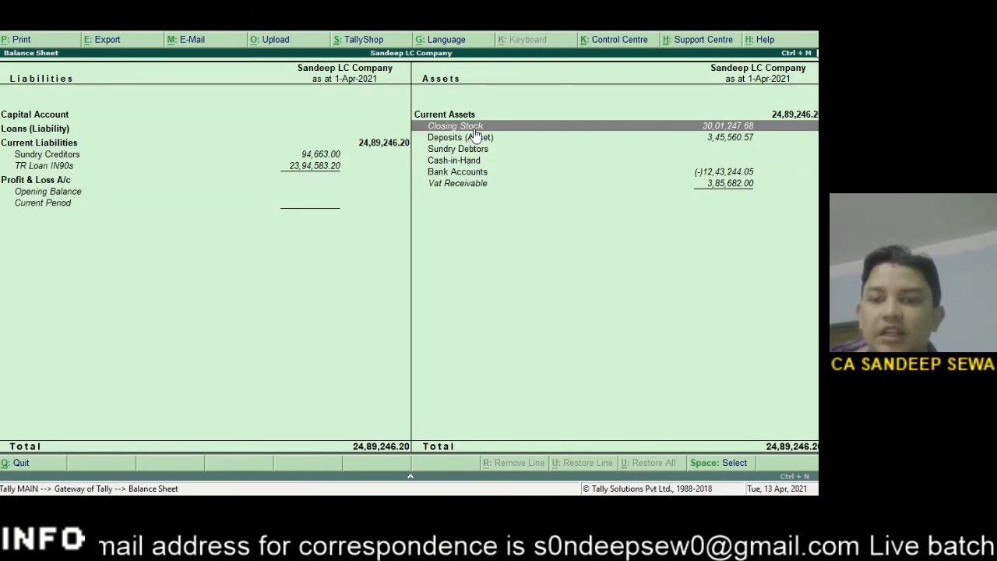
pyautogui.press('Down')
pyautogui.press('Down')
pyautogui.press('Down')
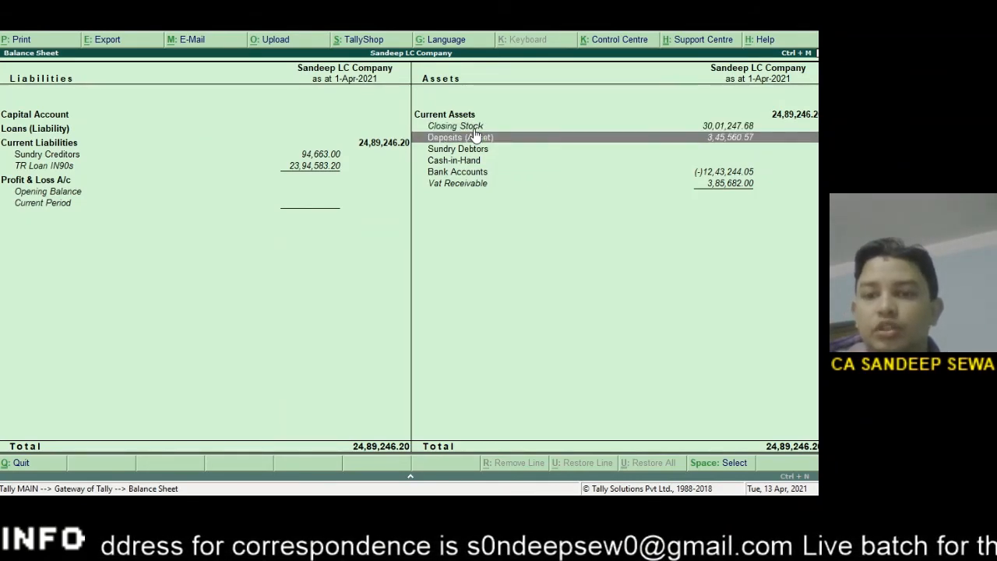
pyautogui.press('Down')
pyautogui.press('Down')
pyautogui.press('Up')
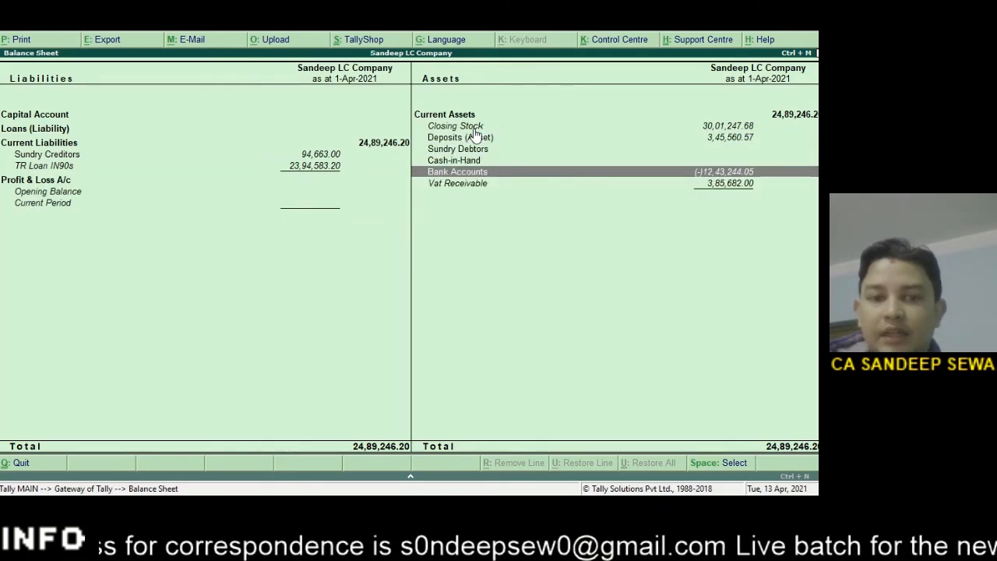
pyautogui.press('Left')
pyautogui.press('Up')
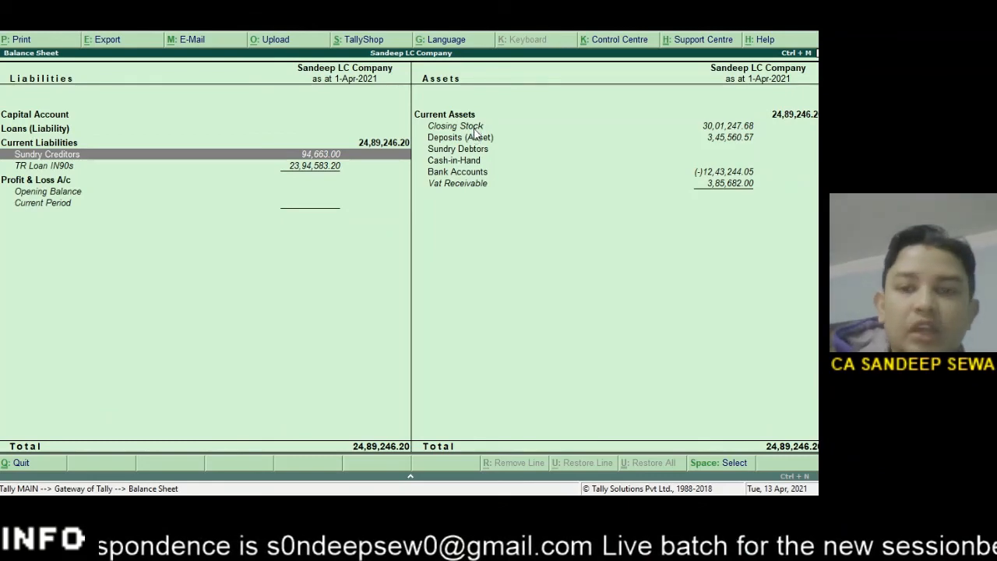
# Close the Balance Sheet, display the Profit & Loss A/c in detailed form and check the Bajaj line under Closing Stock.
pyautogui.press('Escape')
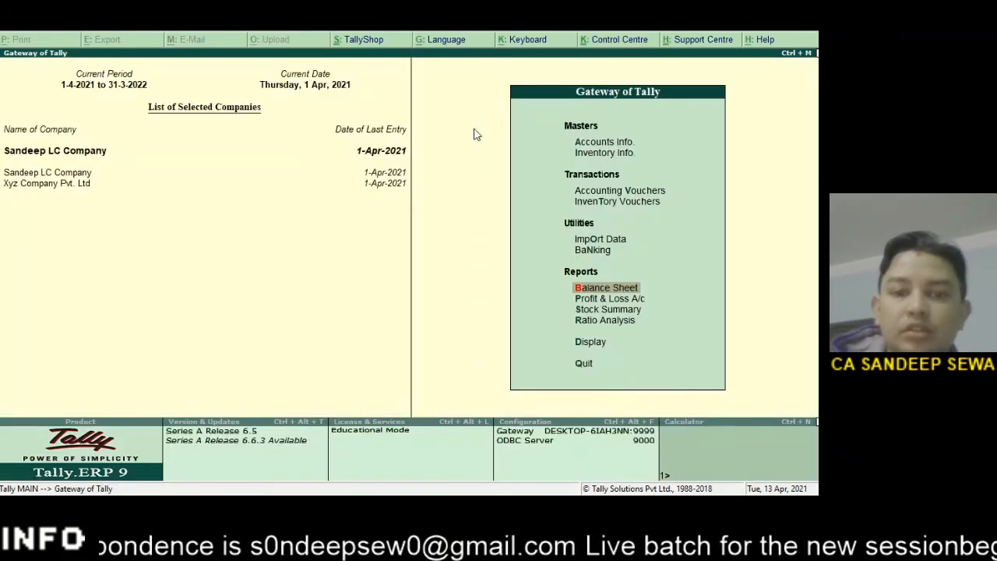
pyautogui.click(615, 299)
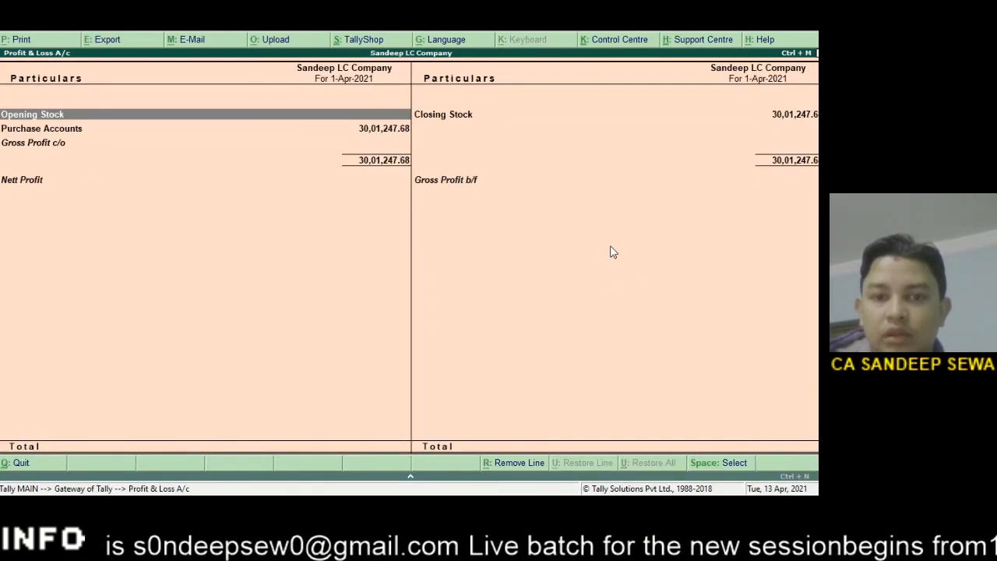
pyautogui.hotkey('alt', 'F1')
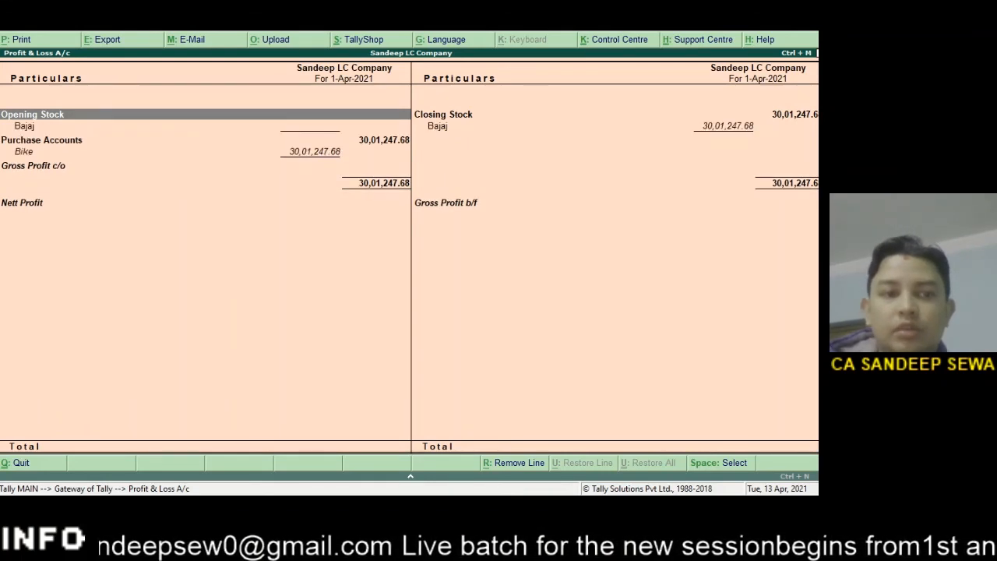
pyautogui.press('Down')
pyautogui.press('Down')
pyautogui.press('Down')
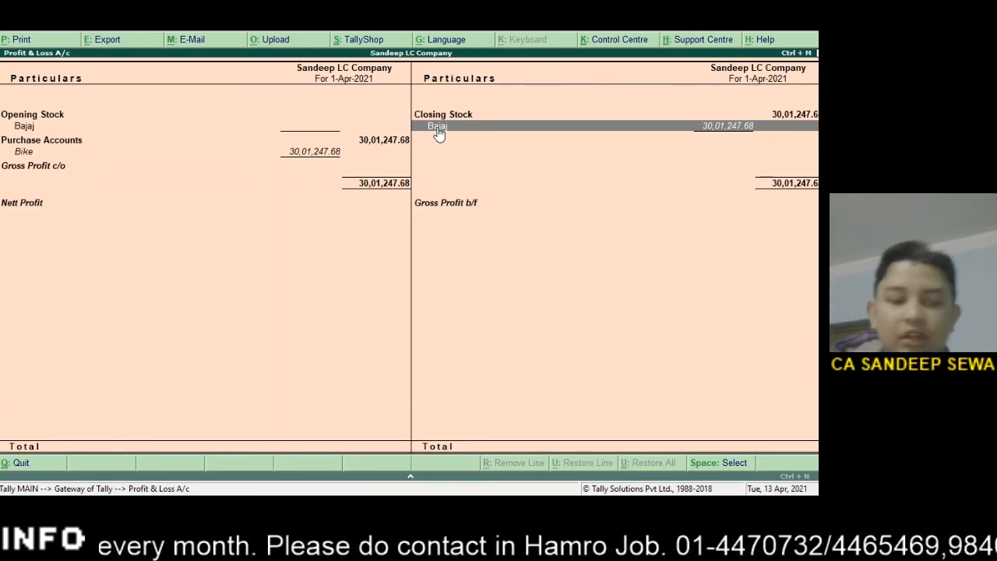
# Close the Profit & Loss A/c, display the Stock Summary and expand the Bajaj group to check the 150 Pulsar item.
pyautogui.press('Escape')
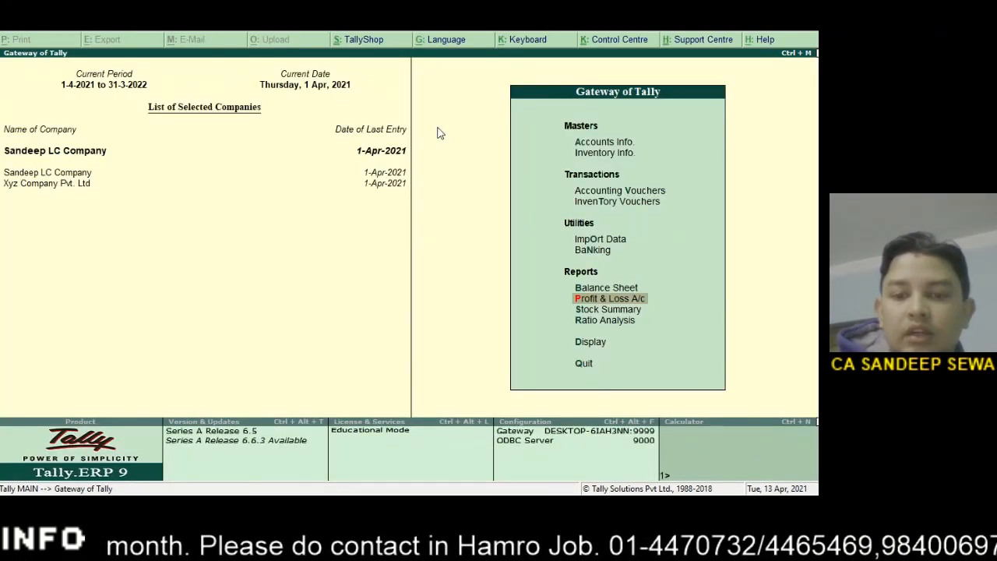
pyautogui.click(598, 308)
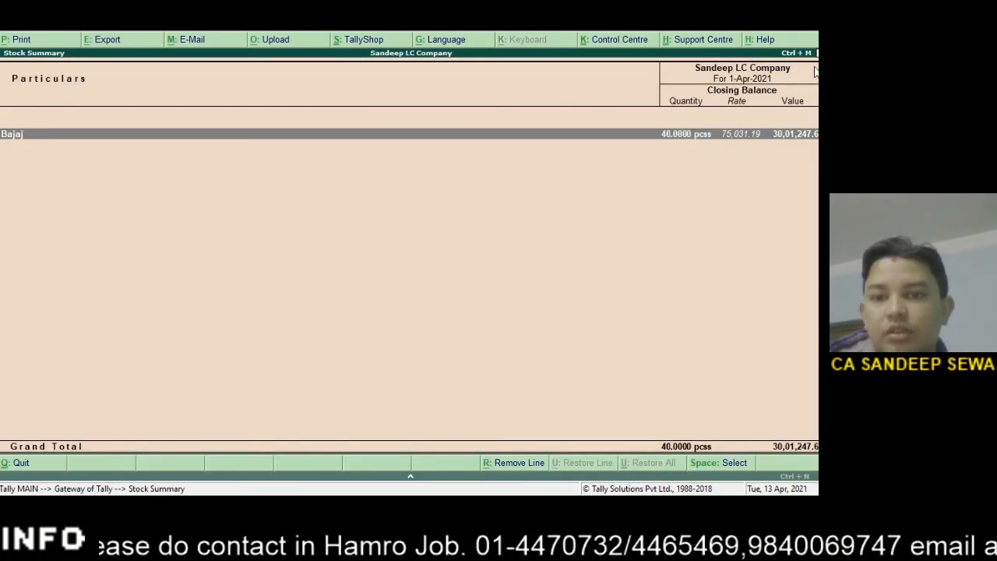
pyautogui.hotkey('shift', 'Return')
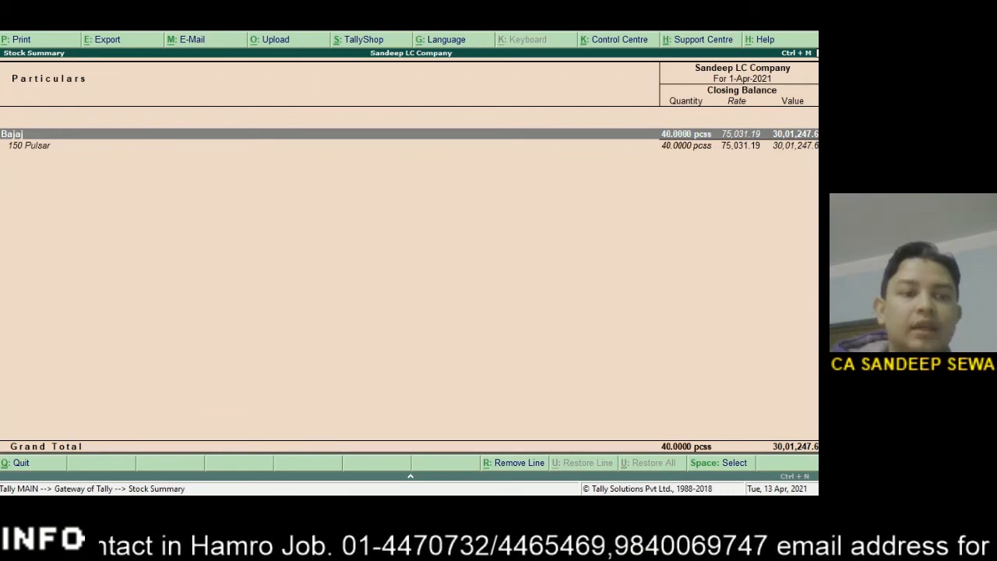
pyautogui.press('Down')
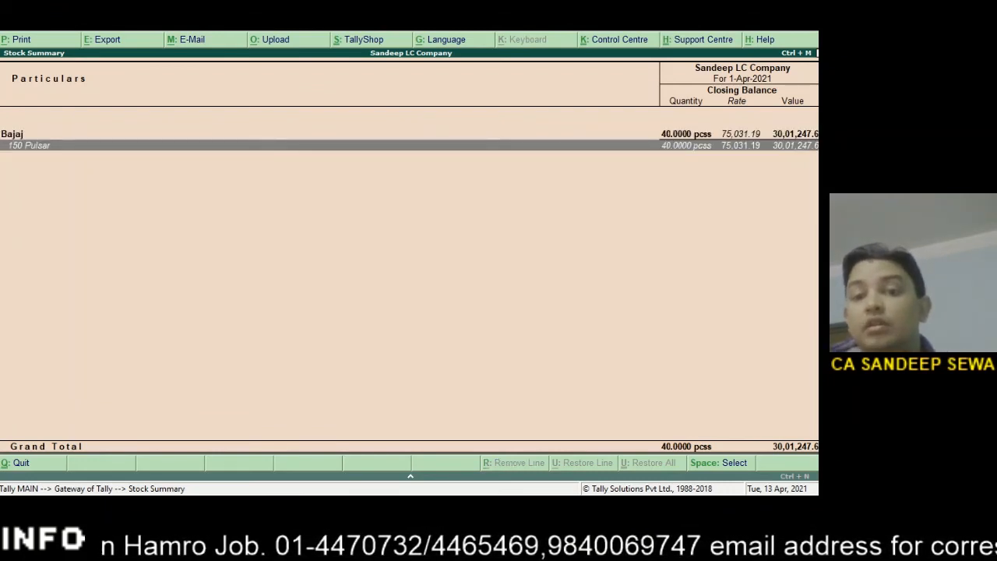